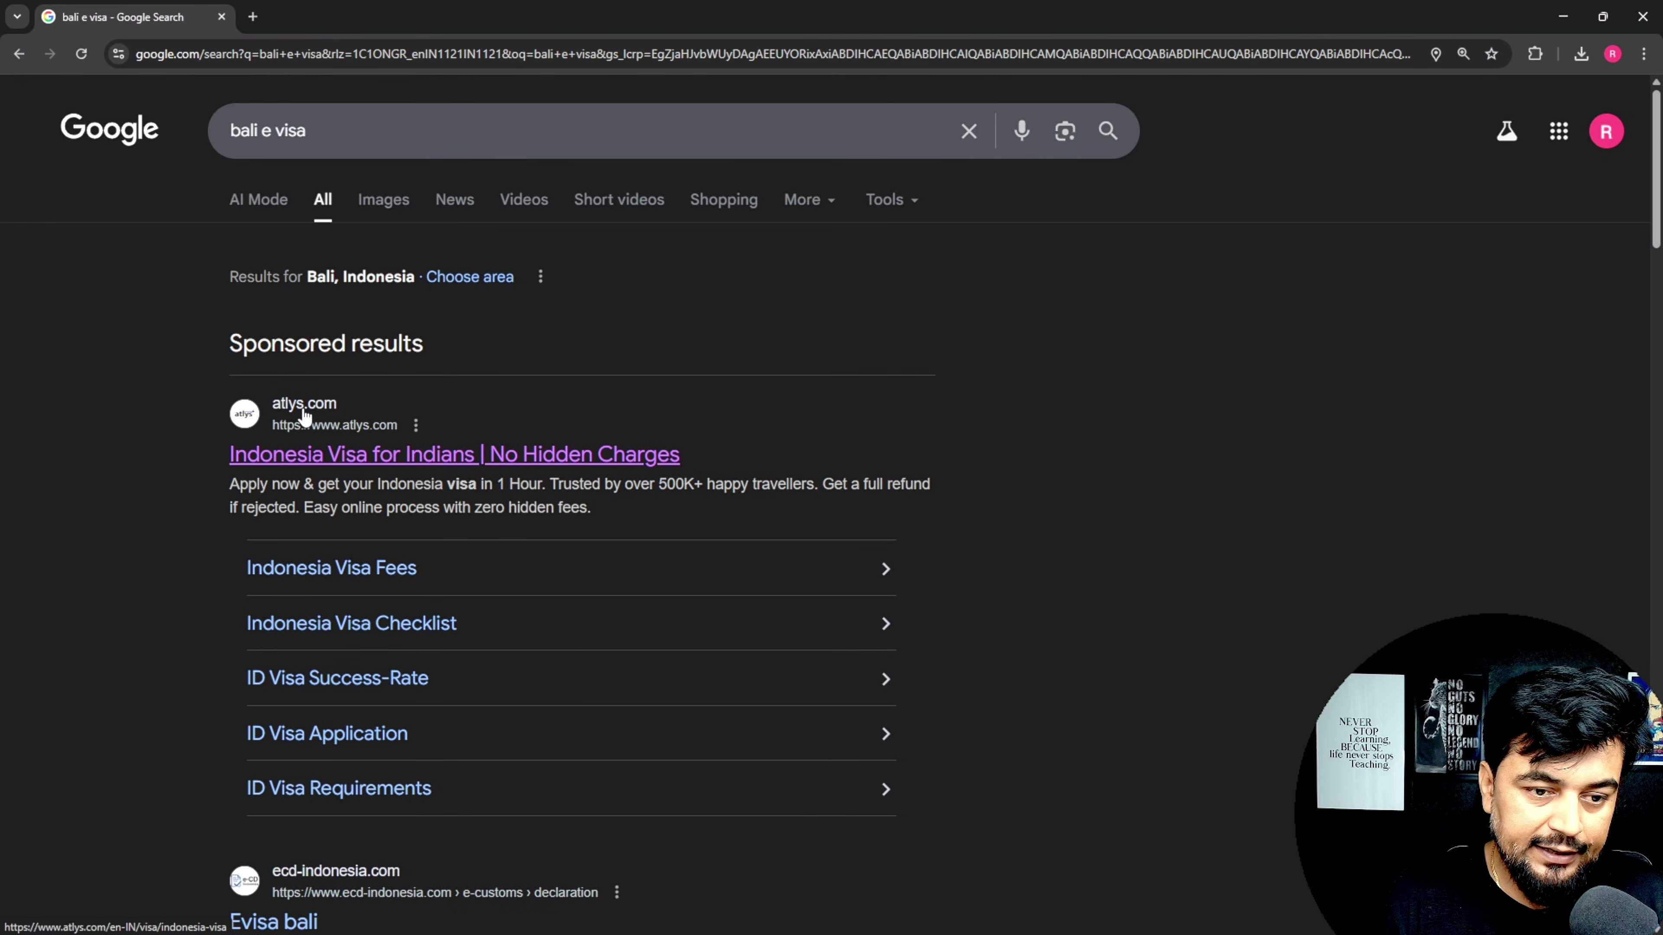
Step: Scroll past the sponsored results and open 'The Official eVisa website for Indonesia' result
{"action": "left_click_drag", "start_coordinate": [1652, 156], "coordinate": [1656, 327]}
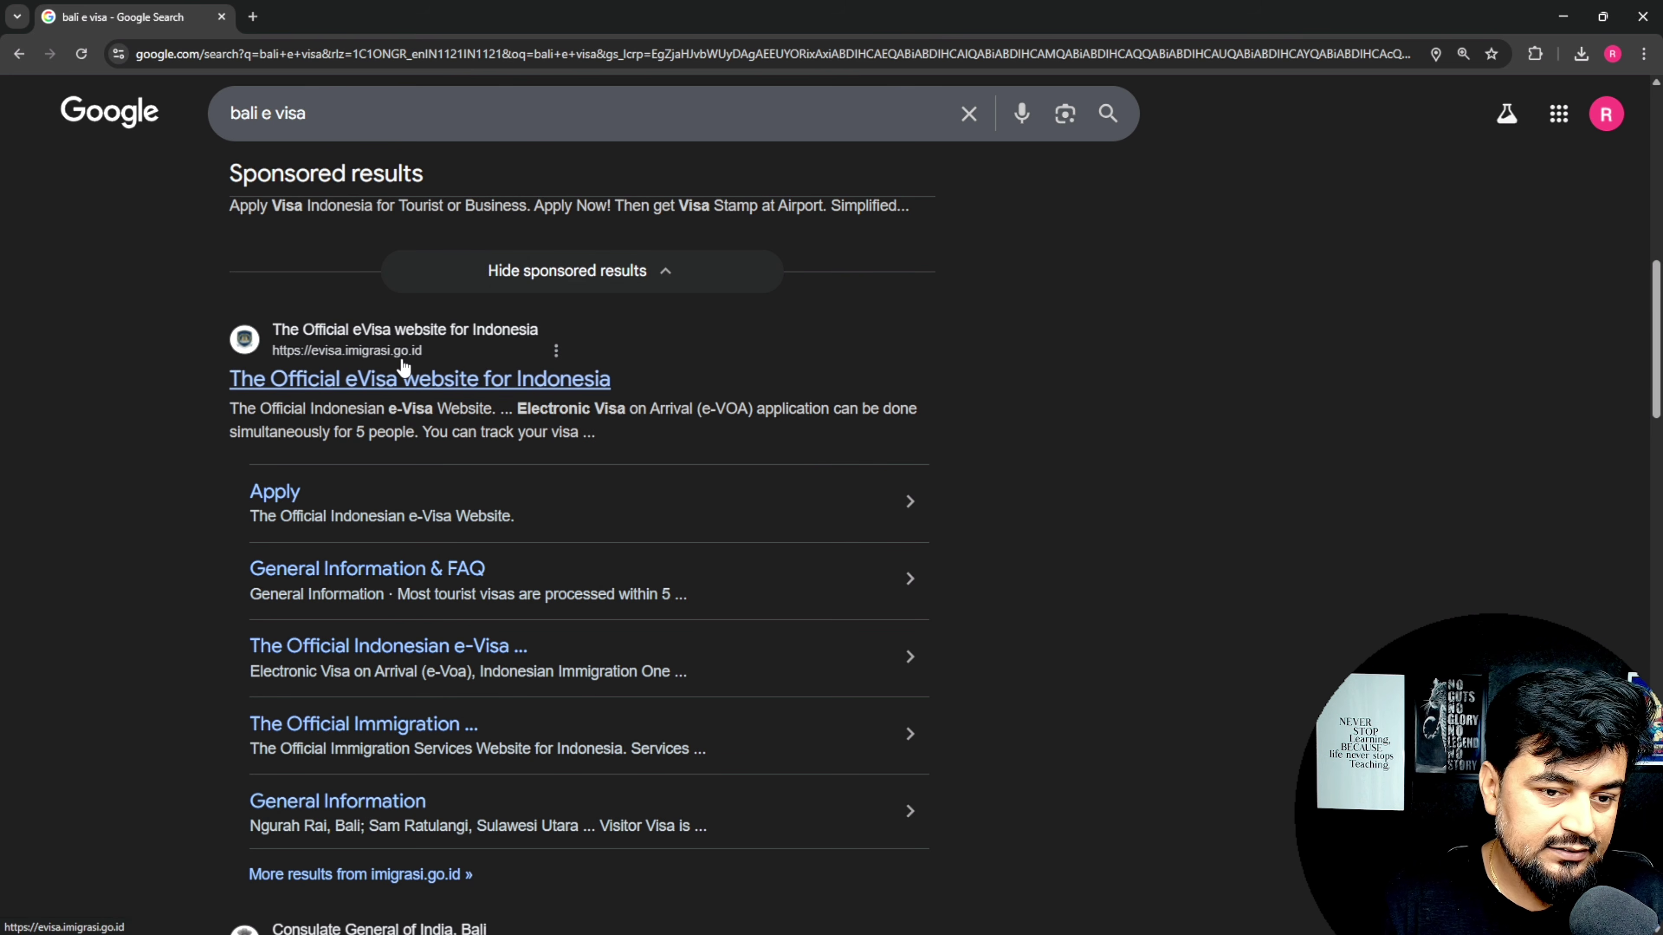
{"action": "left_click", "coordinate": [414, 387]}
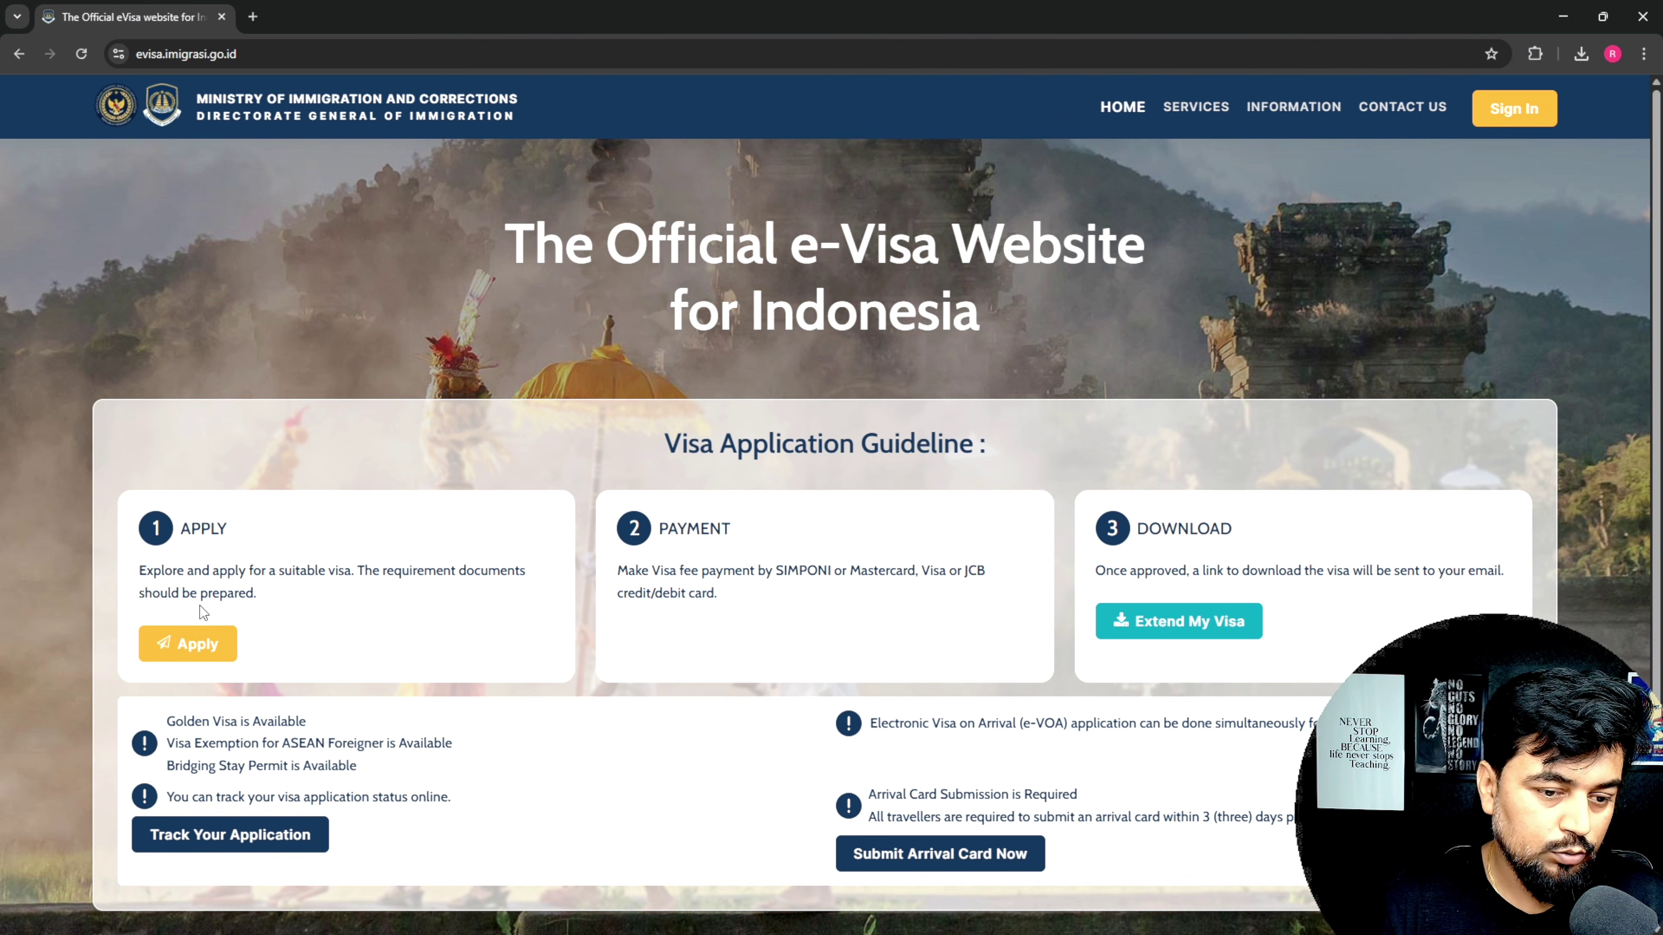
Step: Start a new visa application from the Apply button
{"action": "left_click", "coordinate": [186, 647]}
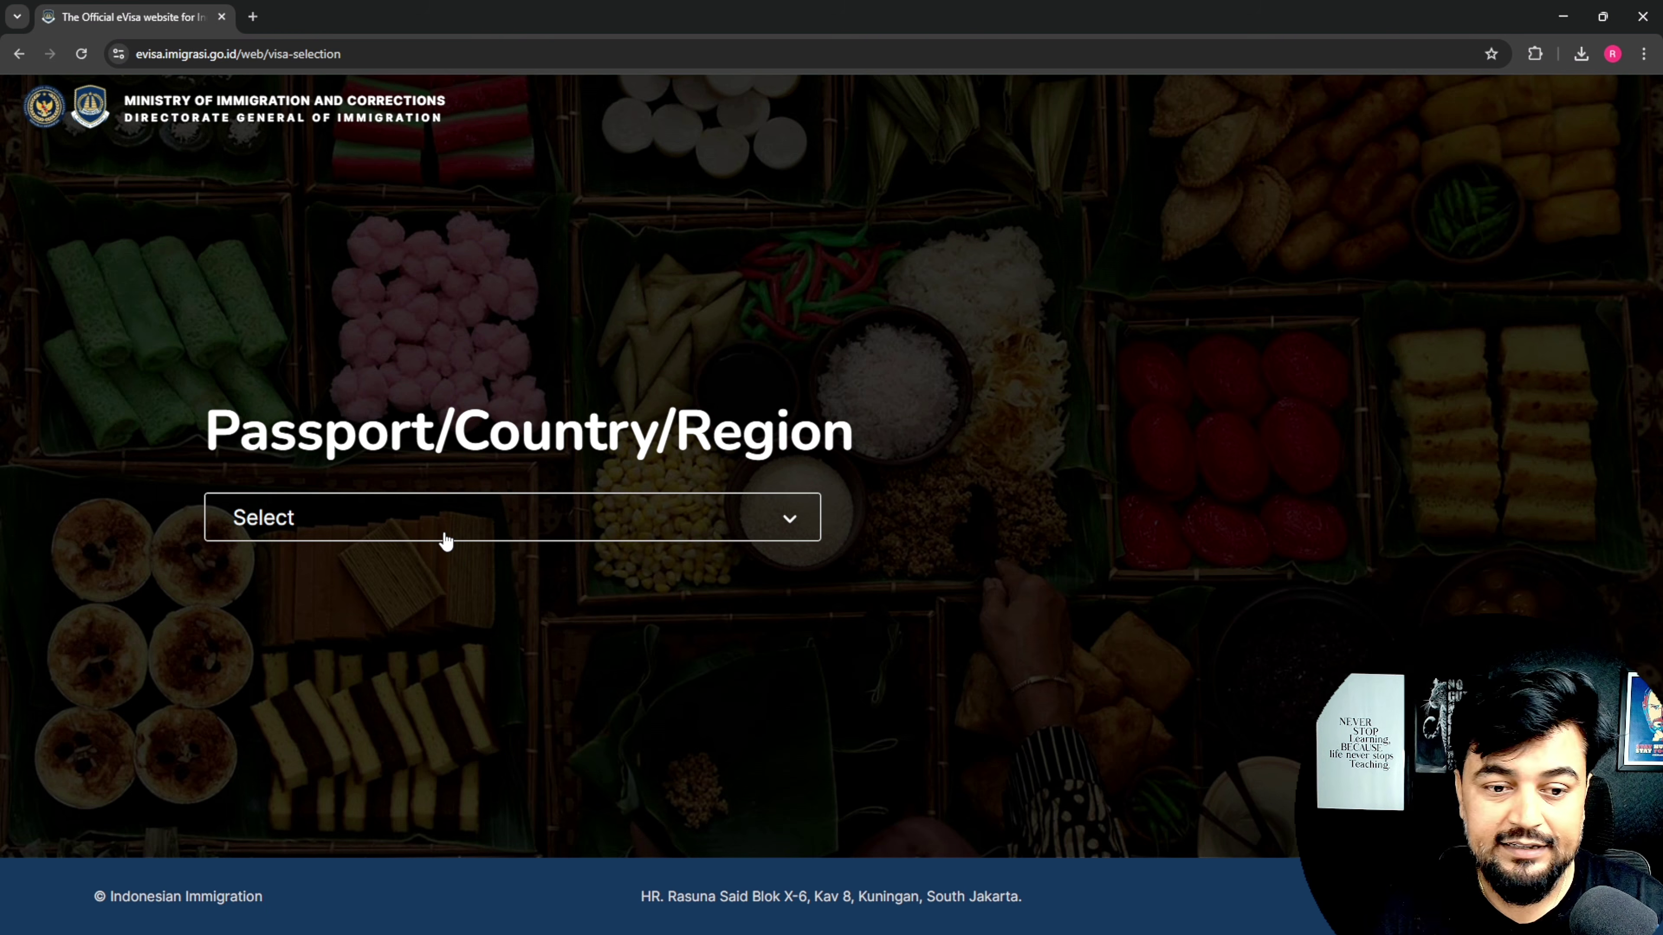
{"action": "left_click", "coordinate": [446, 538]}
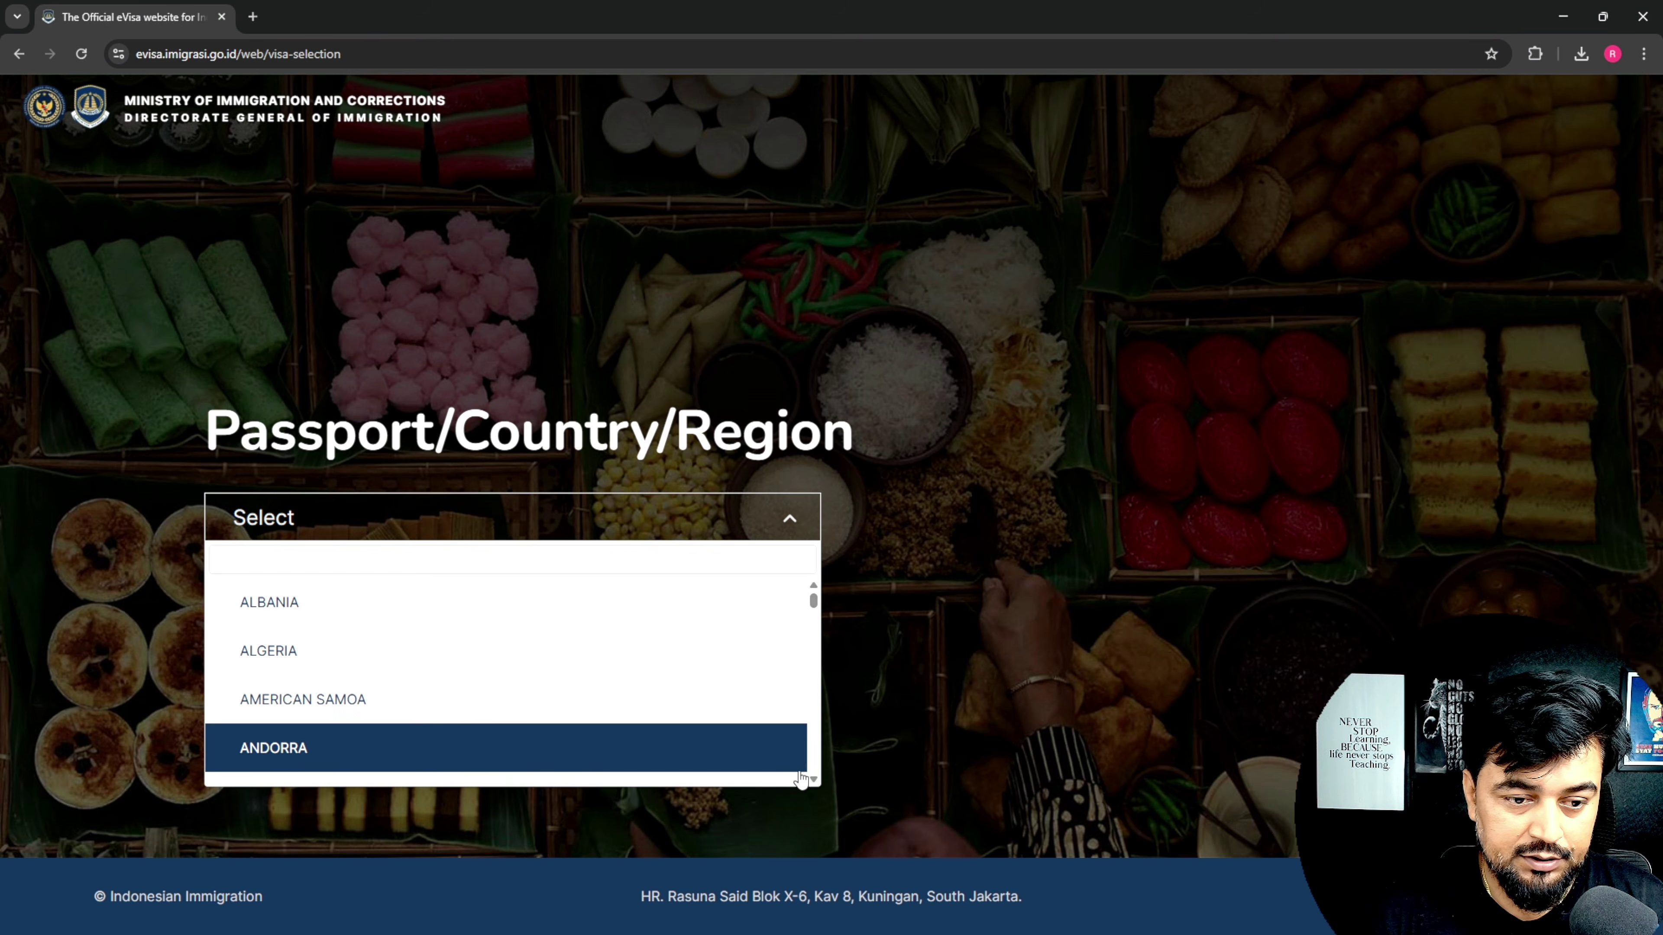
{"action": "left_click", "coordinate": [368, 521]}
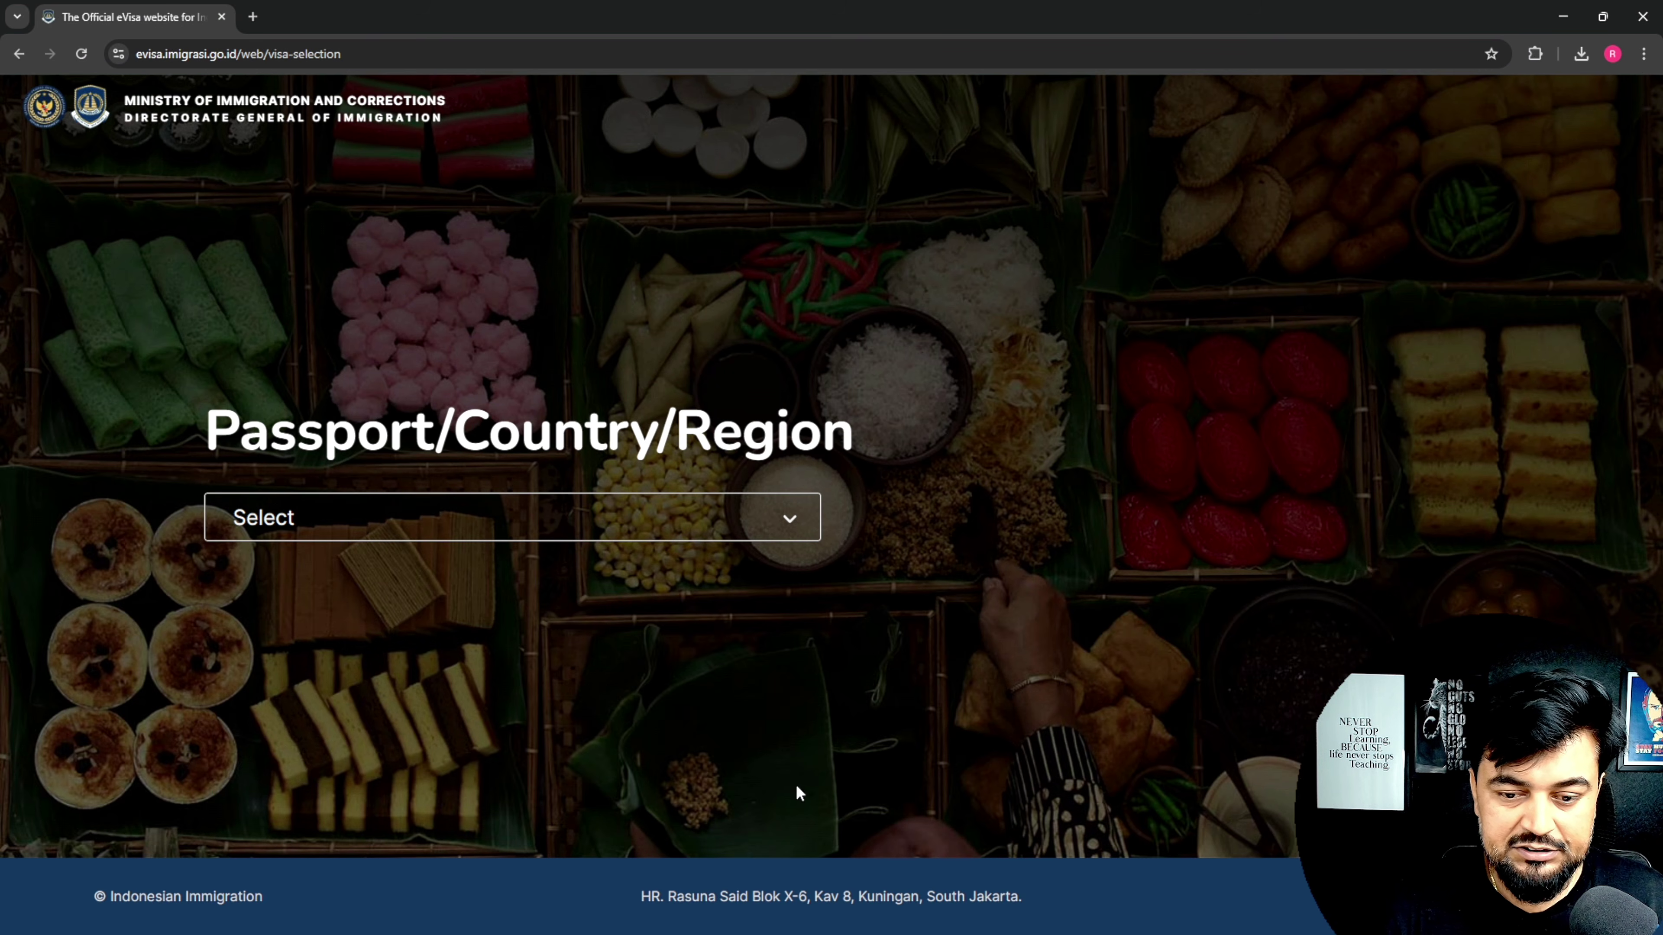
Step: Pick INDIA from the Passport/Country/Region list
{"action": "left_click", "coordinate": [788, 524]}
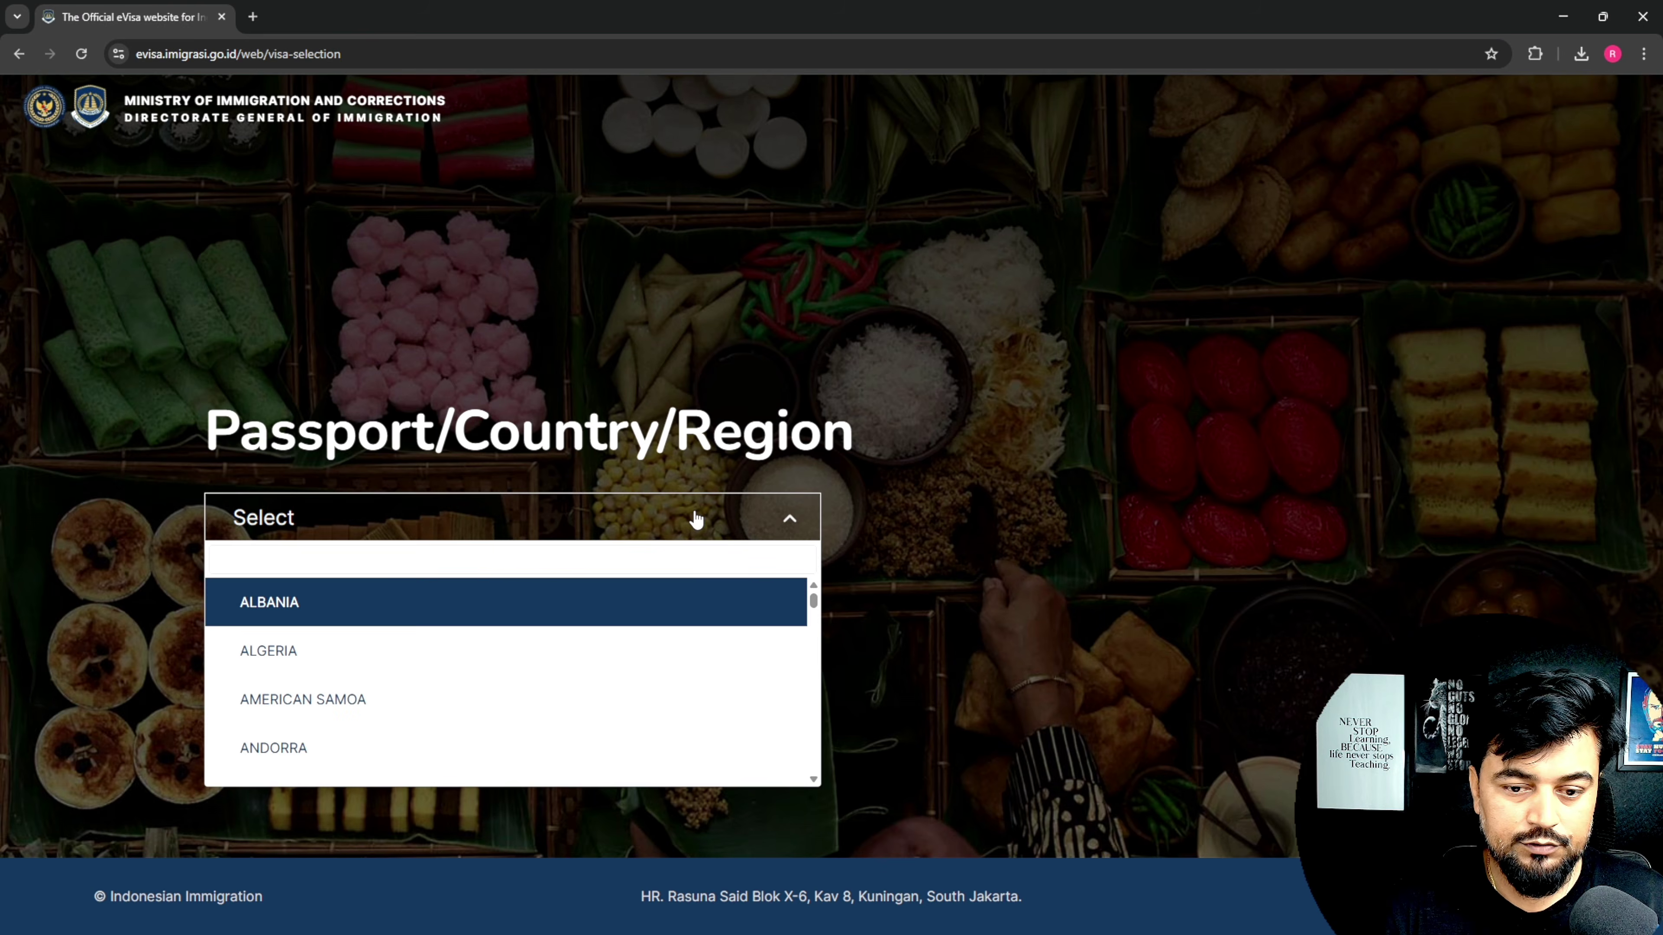
{"action": "scroll", "coordinate": [816, 783], "scroll_direction": "down", "scroll_amount": 2}
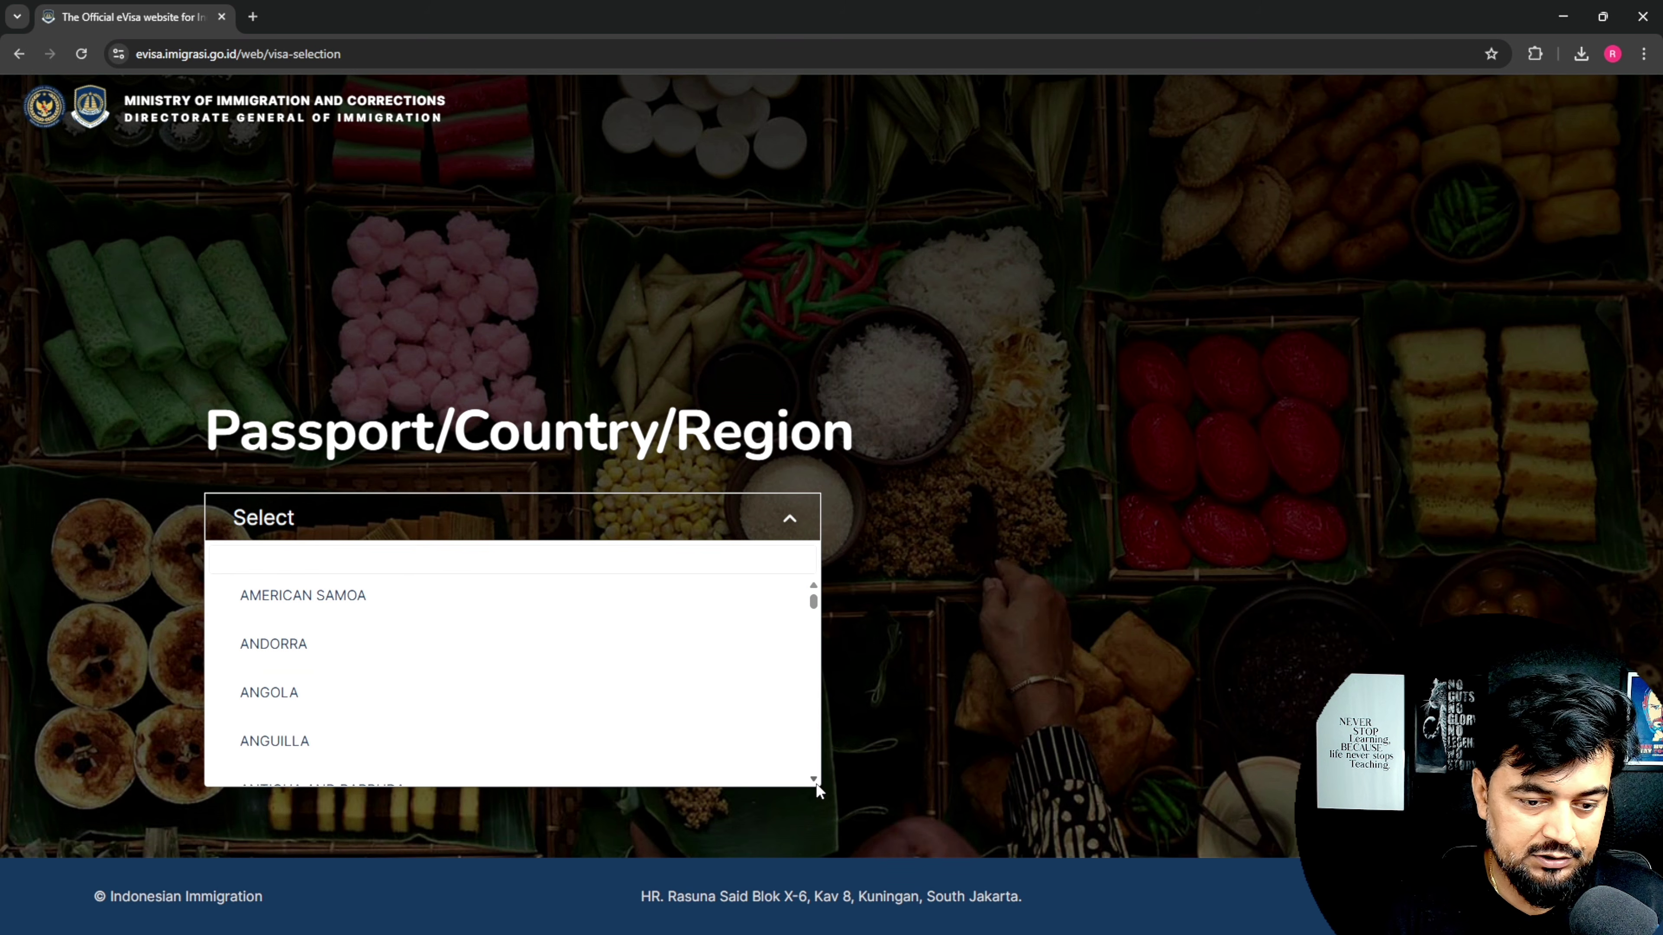
{"action": "scroll", "coordinate": [816, 783], "scroll_direction": "down", "scroll_amount": 10}
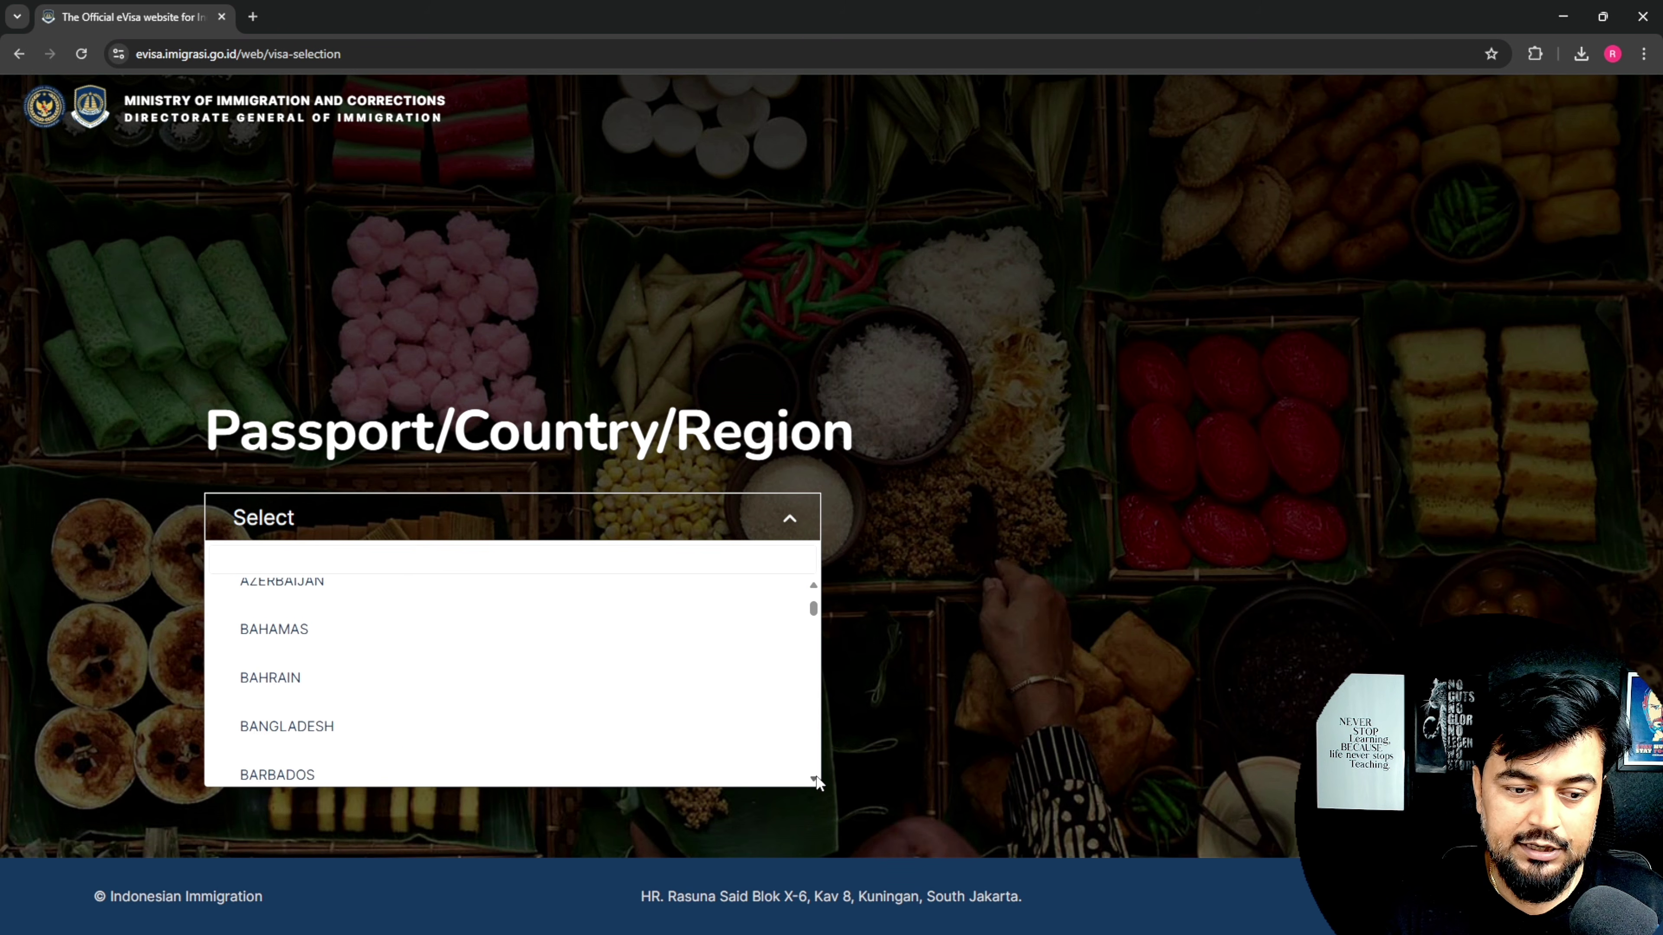
{"action": "scroll", "coordinate": [816, 783], "scroll_direction": "down", "scroll_amount": 12}
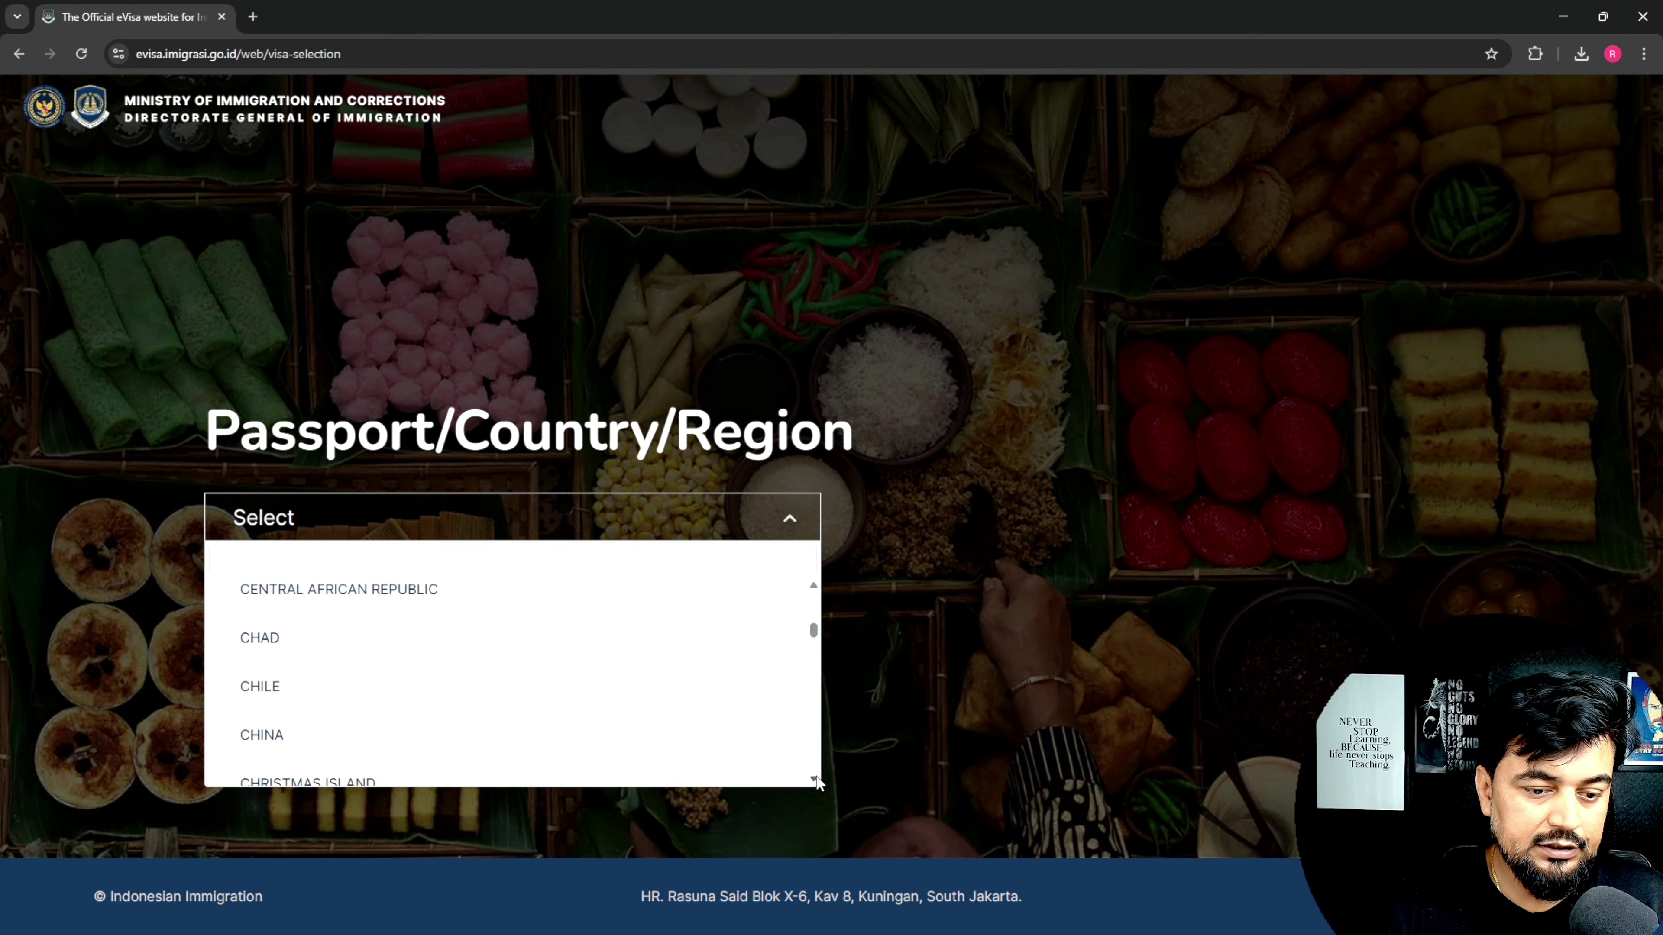
{"action": "scroll", "coordinate": [816, 783], "scroll_direction": "down", "scroll_amount": 12}
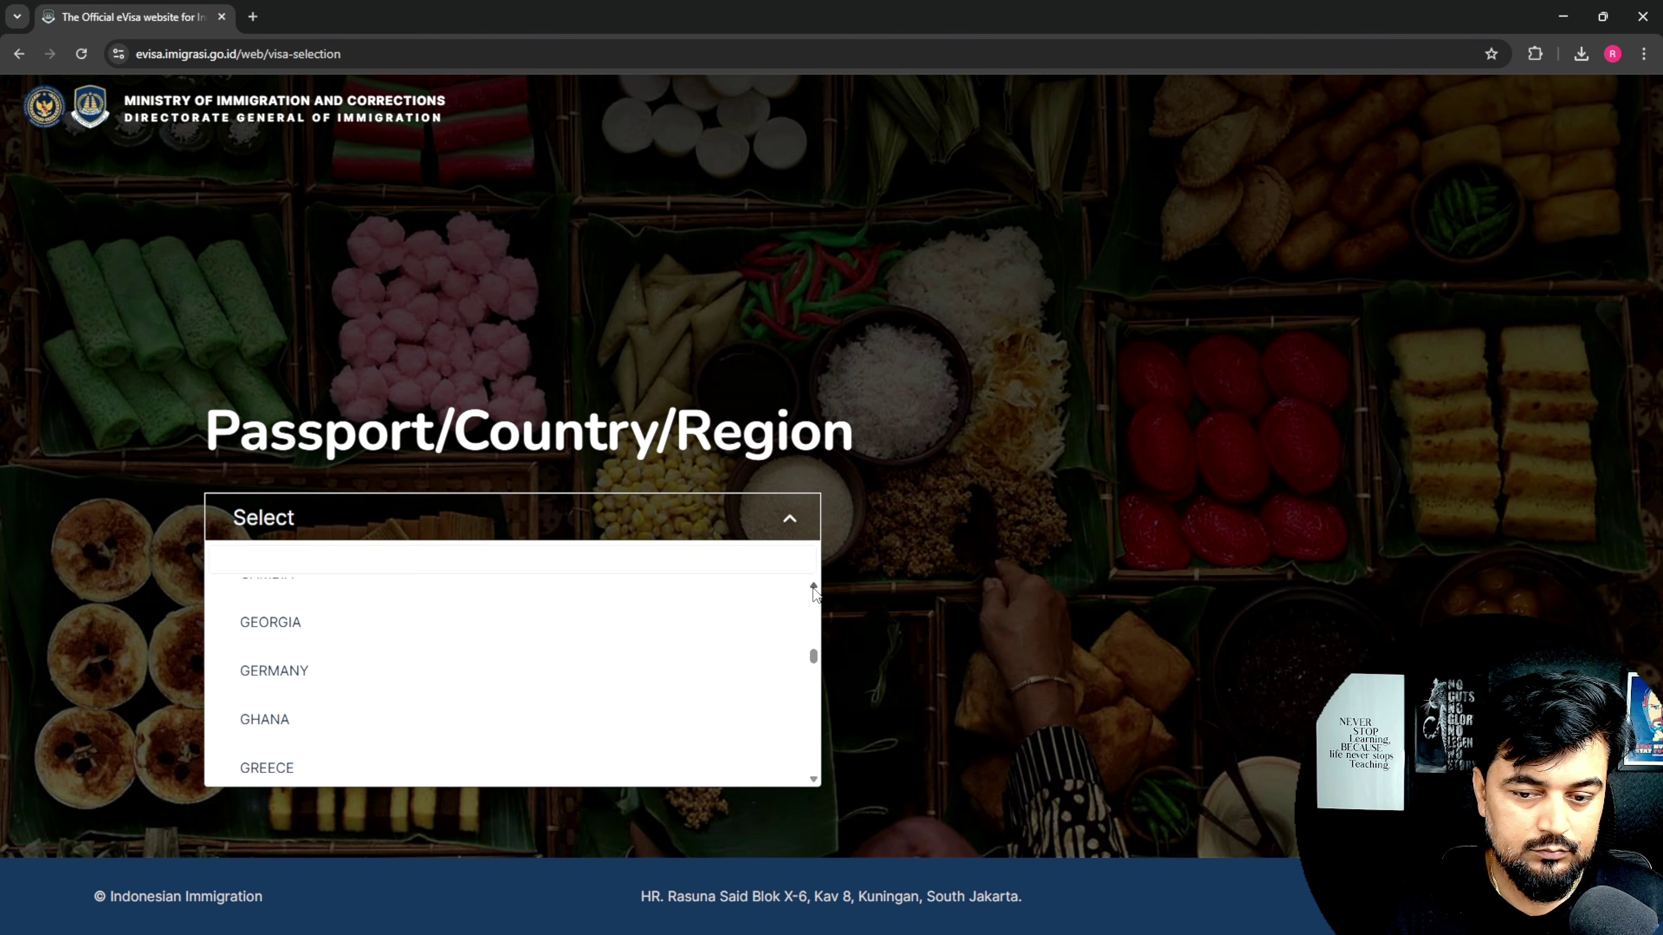
{"action": "scroll", "coordinate": [816, 783], "scroll_direction": "down", "scroll_amount": 5}
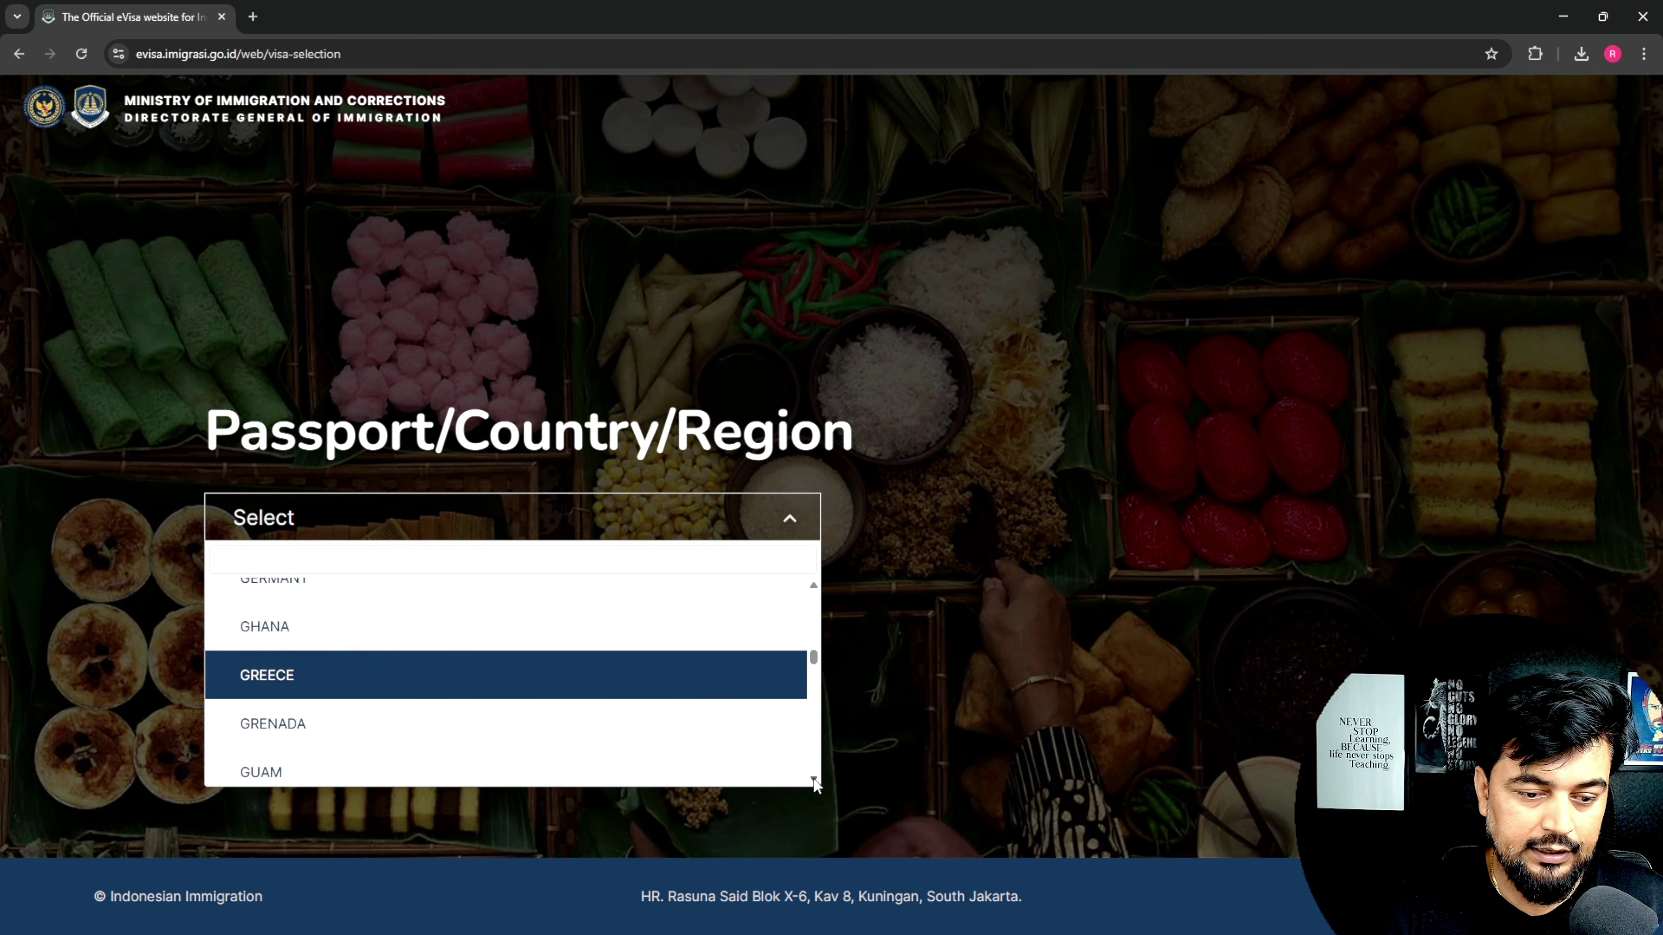
{"action": "scroll", "coordinate": [816, 783], "scroll_direction": "down", "scroll_amount": 4}
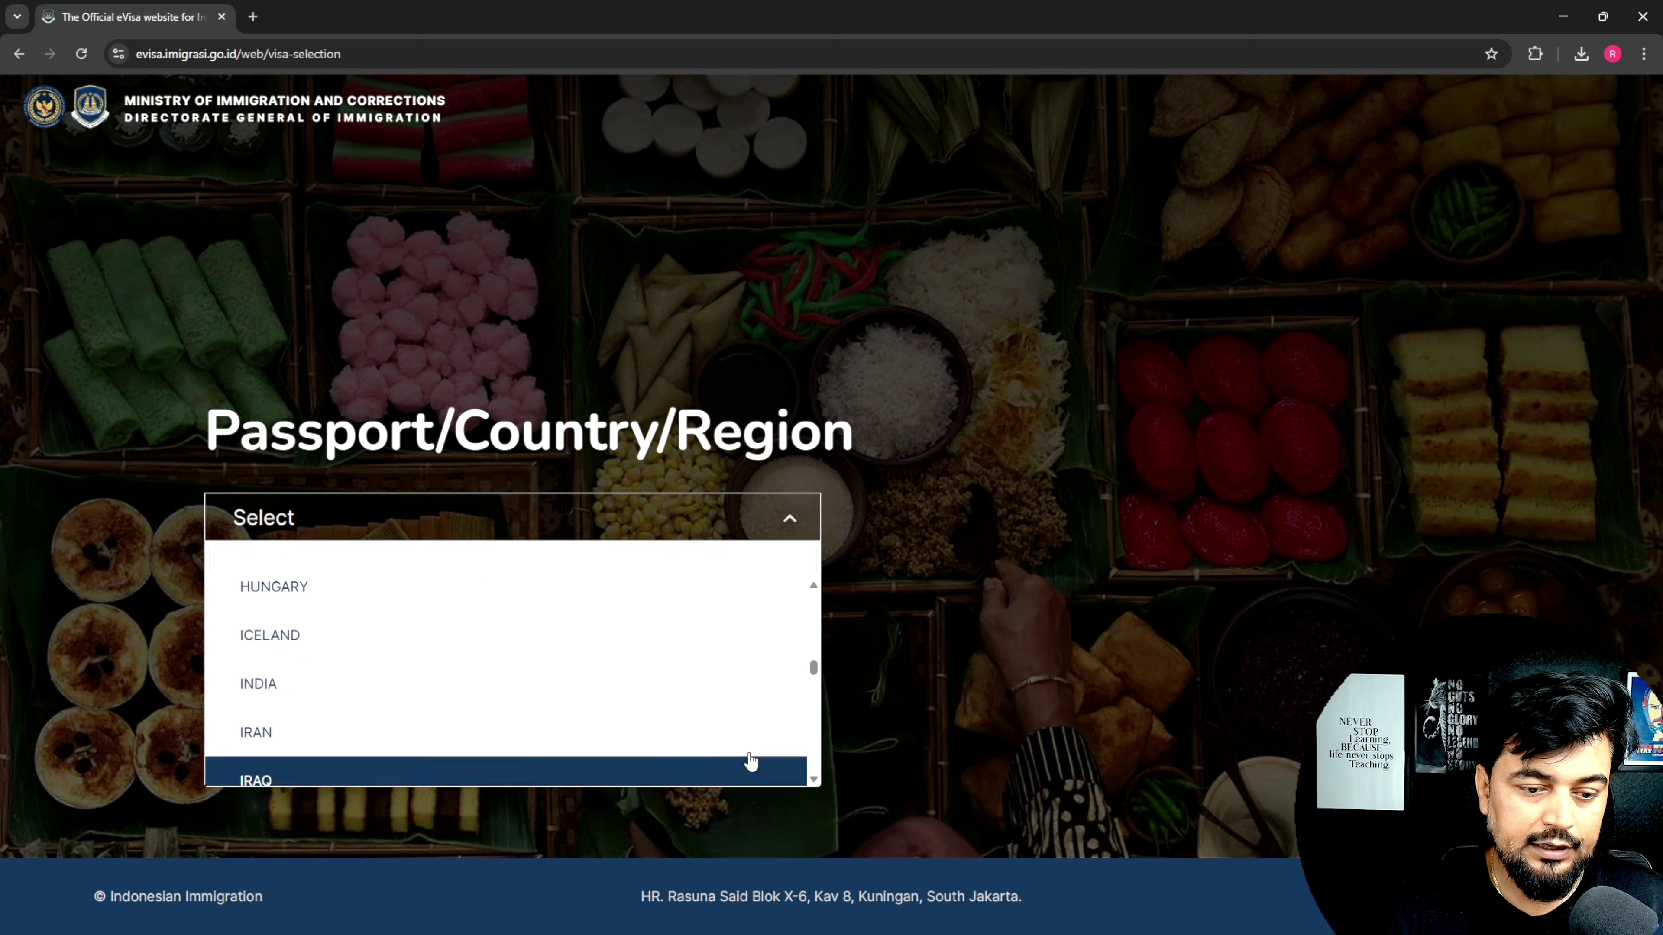
{"action": "left_click", "coordinate": [342, 685]}
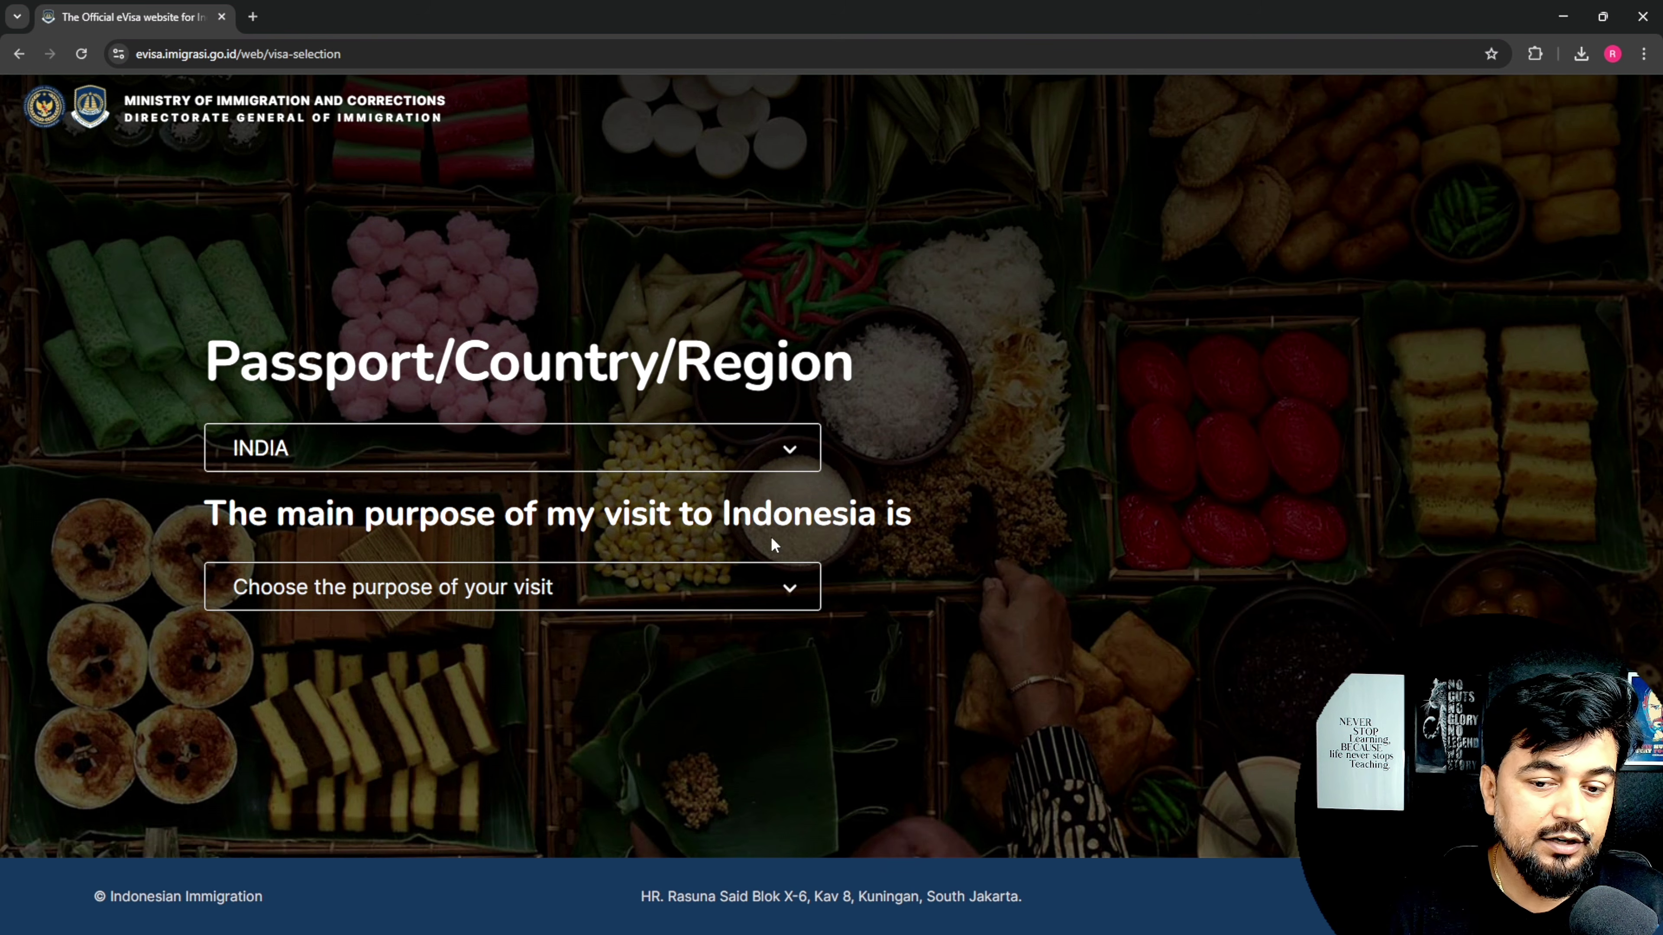
Step: Choose purpose 'General, Family, or Social' with sub-purpose 'Tourism, Family Visit, and Transit'
{"action": "left_click", "coordinate": [440, 596]}
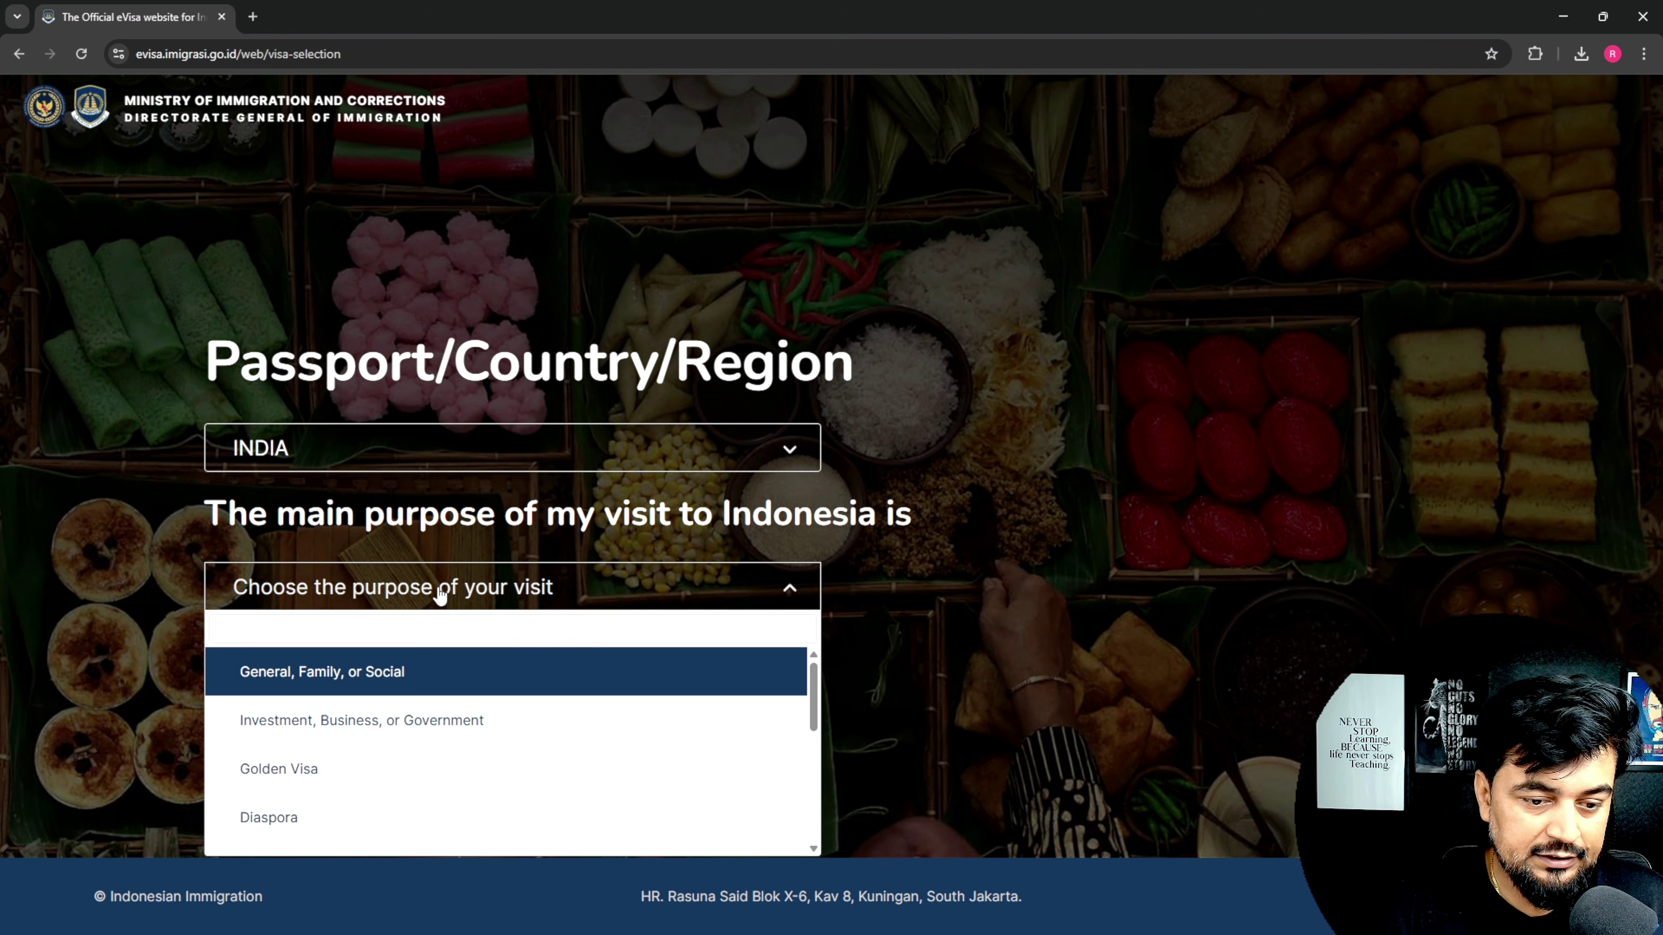
{"action": "left_click", "coordinate": [298, 682]}
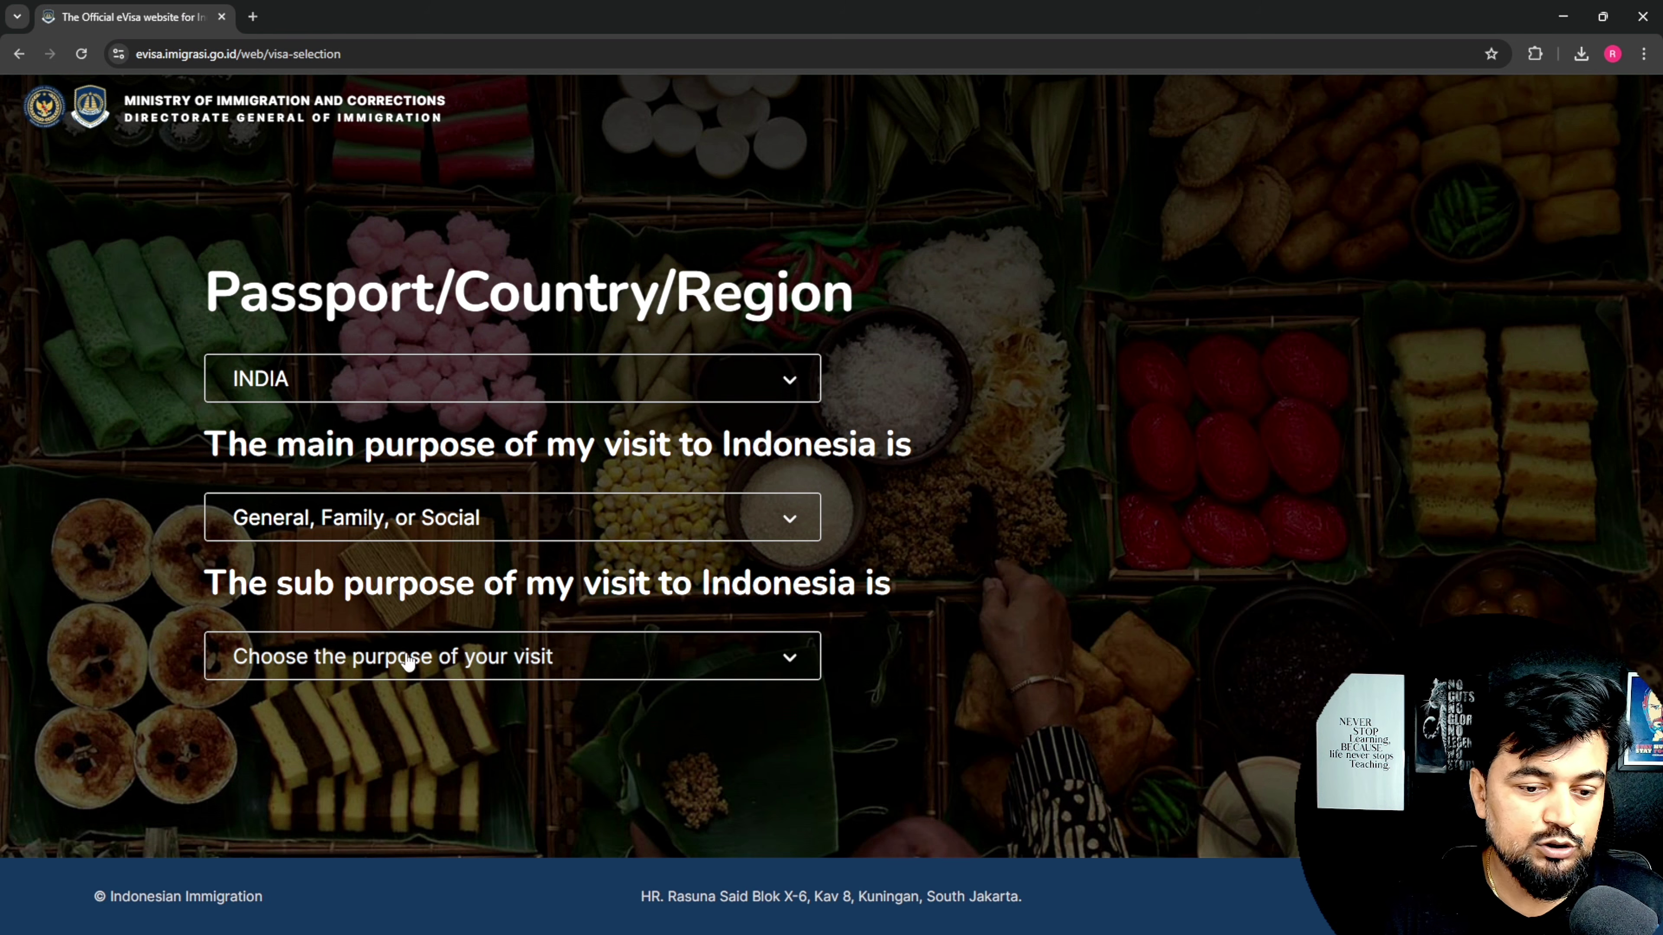
{"action": "left_click", "coordinate": [306, 670]}
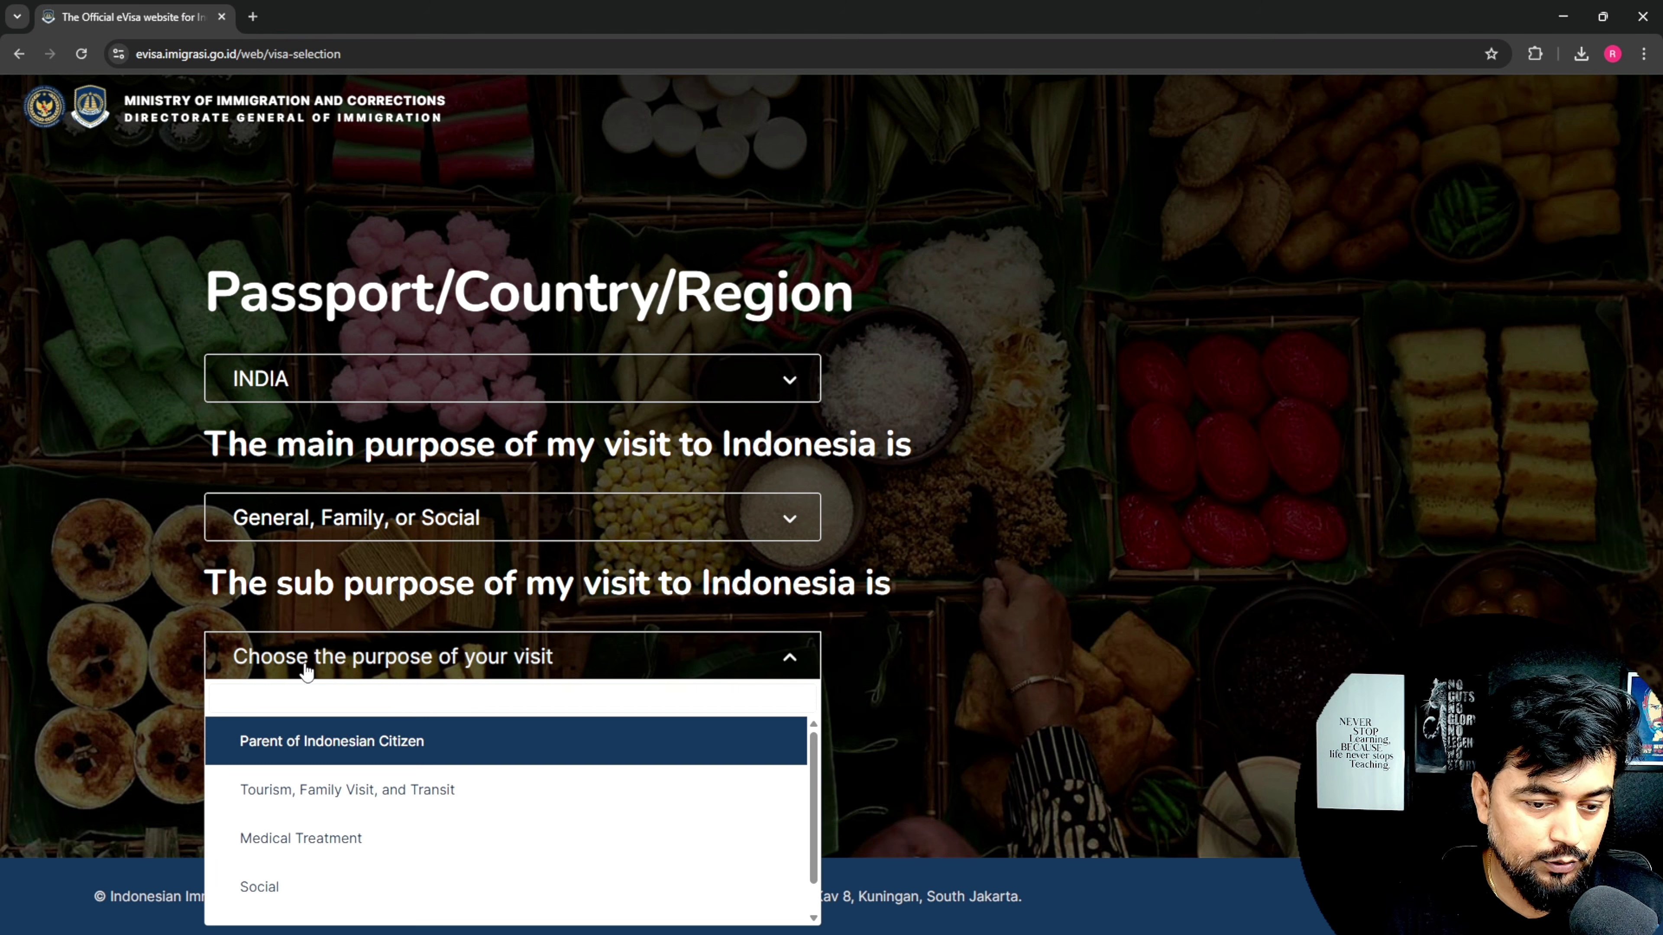
{"action": "left_click", "coordinate": [354, 791]}
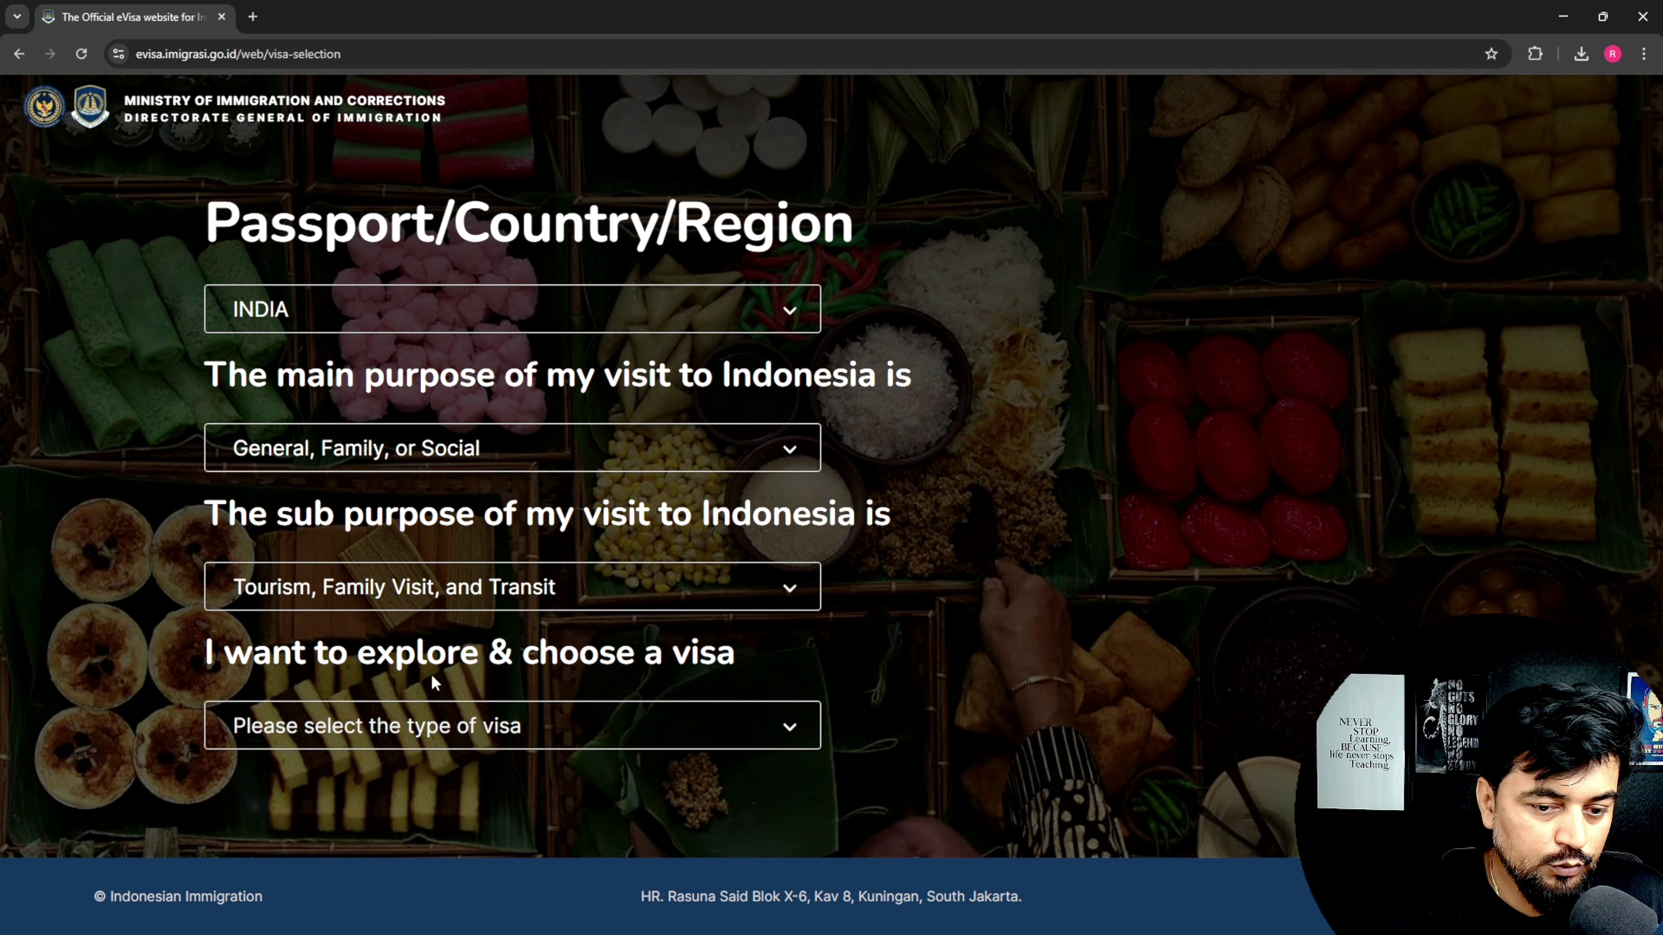
Step: Open the visa-type dropdown to see the tourist visa options
{"action": "left_click", "coordinate": [342, 730]}
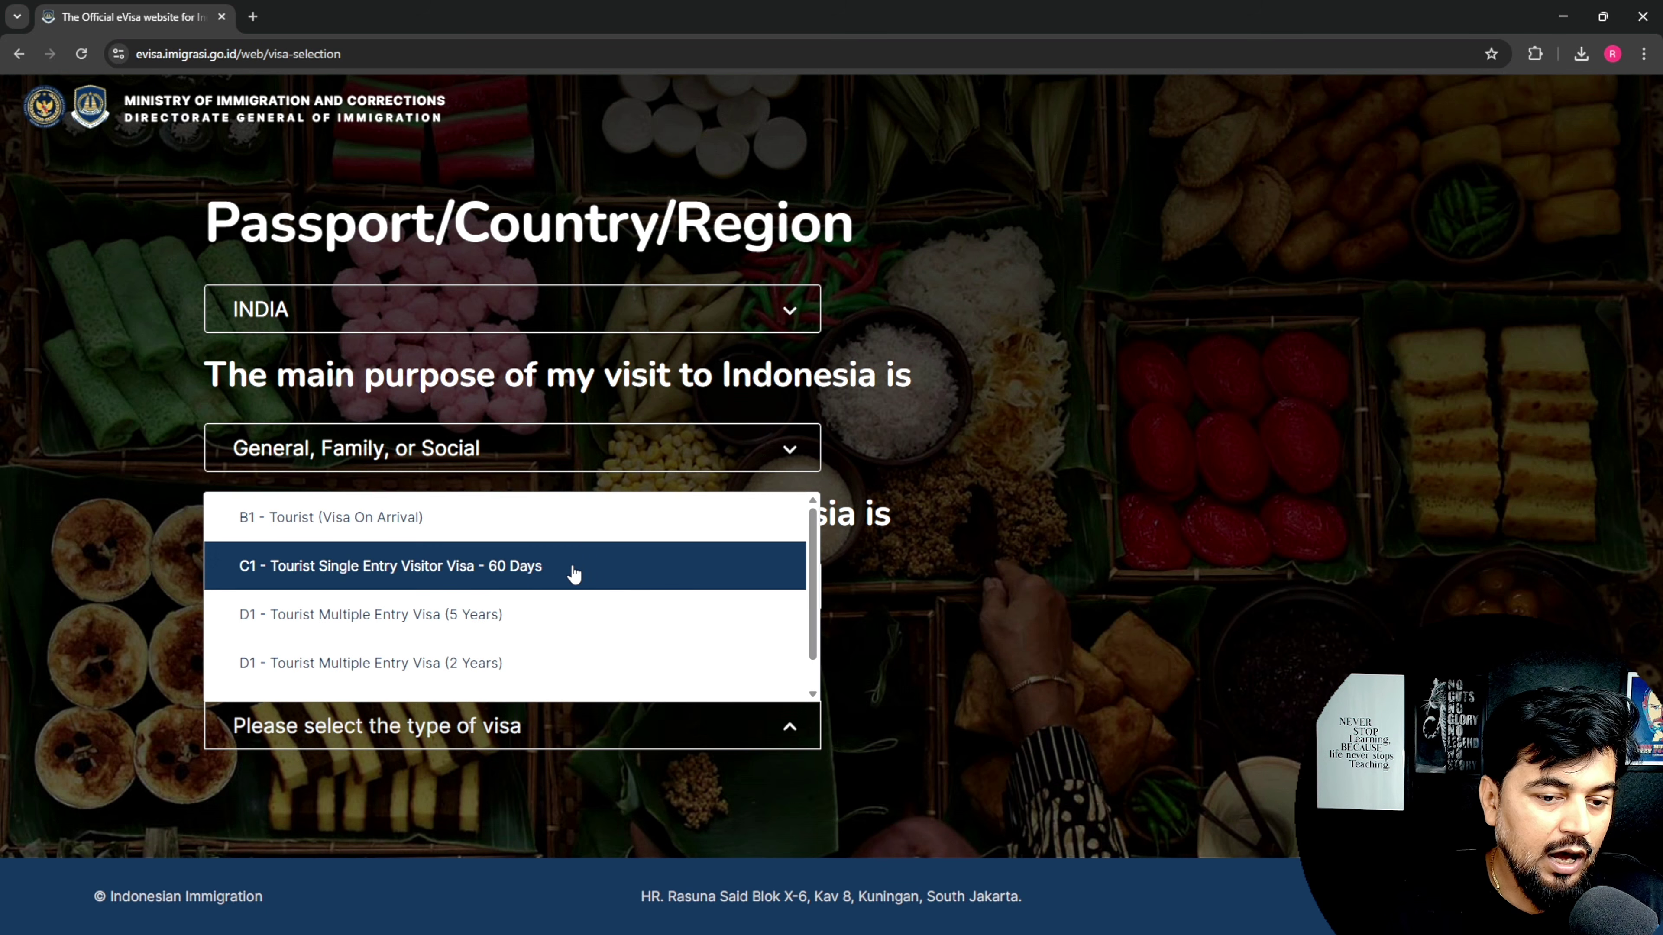
{"action": "left_click_drag", "start_coordinate": [812, 572], "coordinate": [808, 609]}
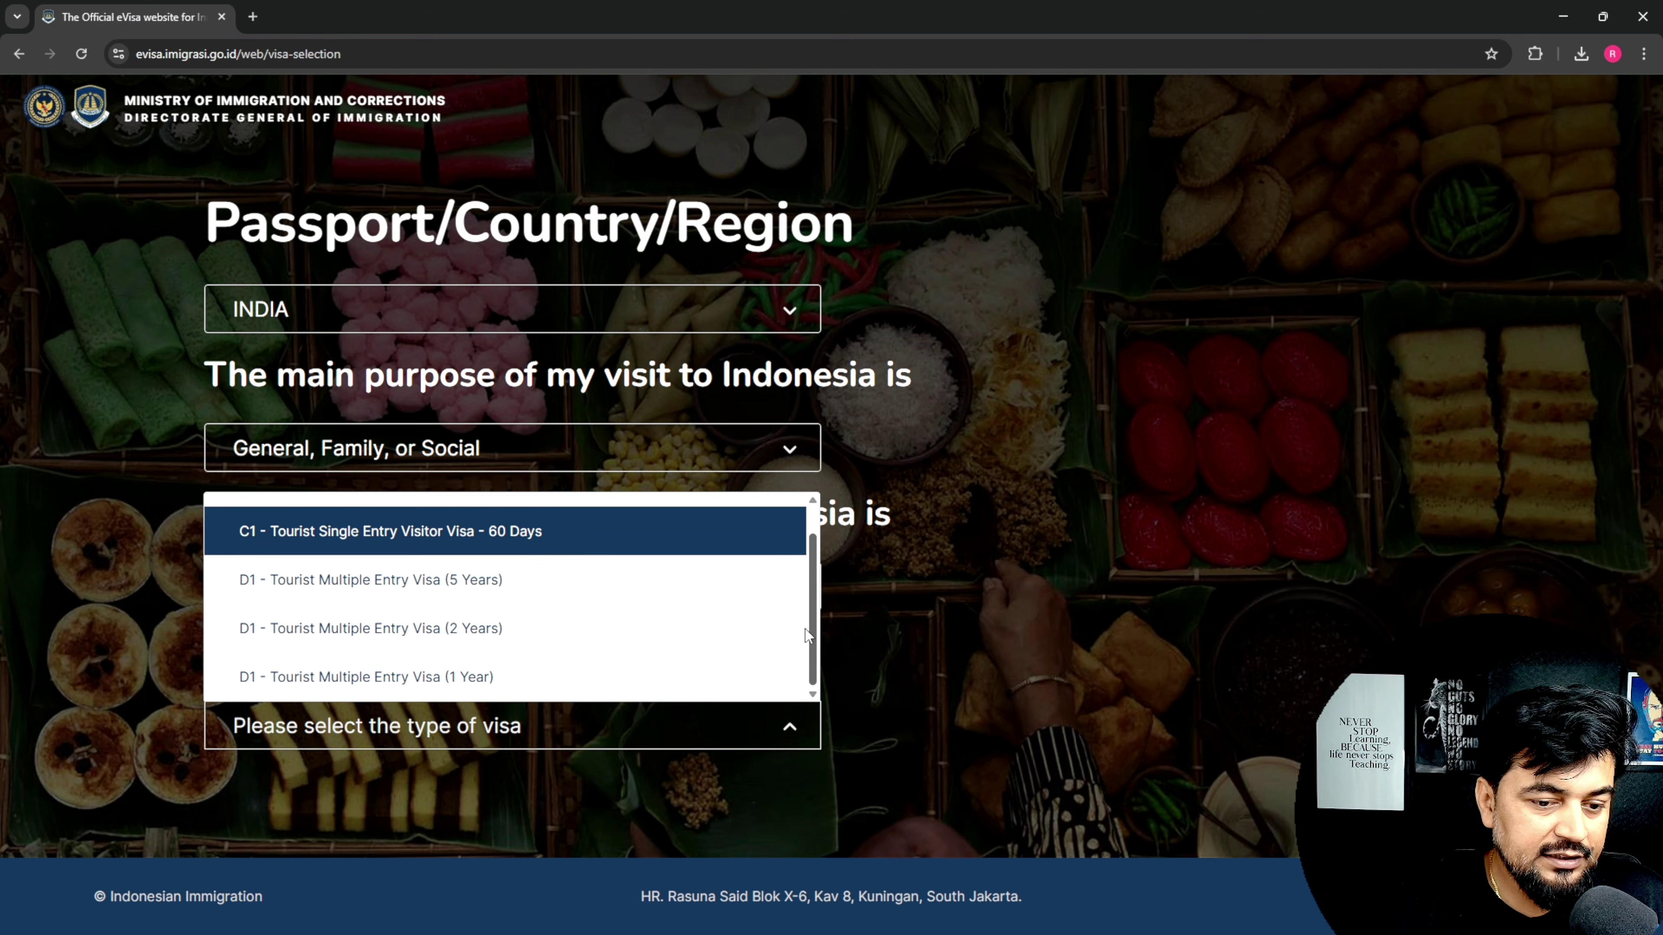
{"action": "scroll", "coordinate": [229, 519], "scroll_direction": "up", "scroll_amount": 1}
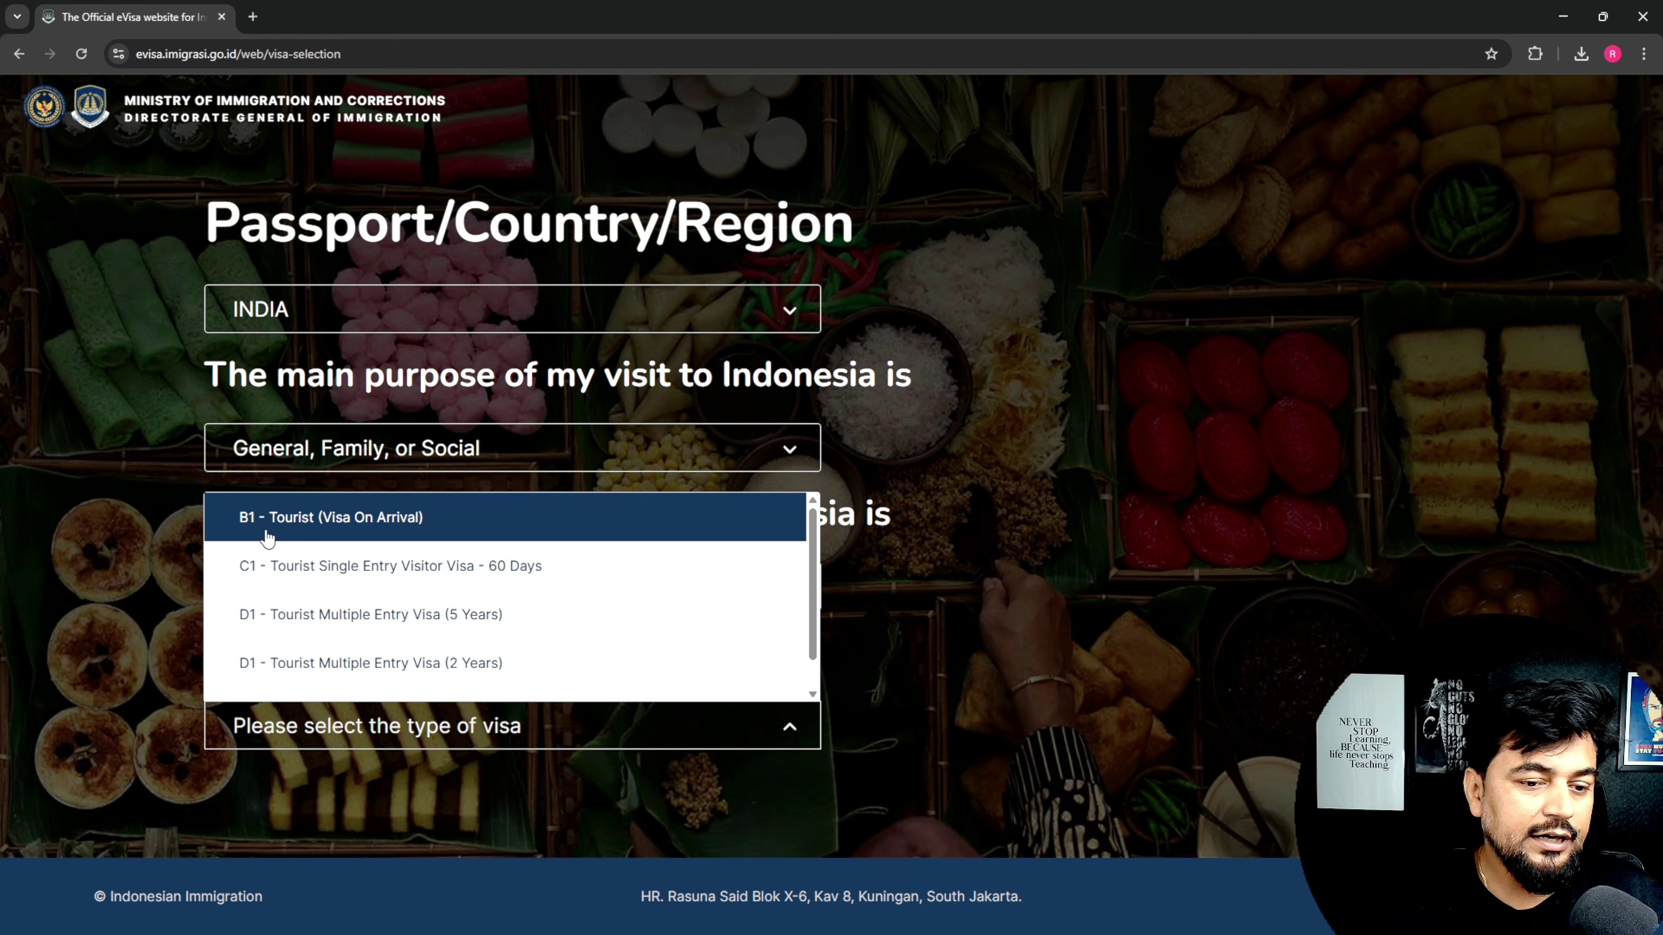
Step: Select B1 - Tourist (Visa On Arrival) with a 30 Days stay and open Detail & Apply
{"action": "left_click", "coordinate": [343, 532]}
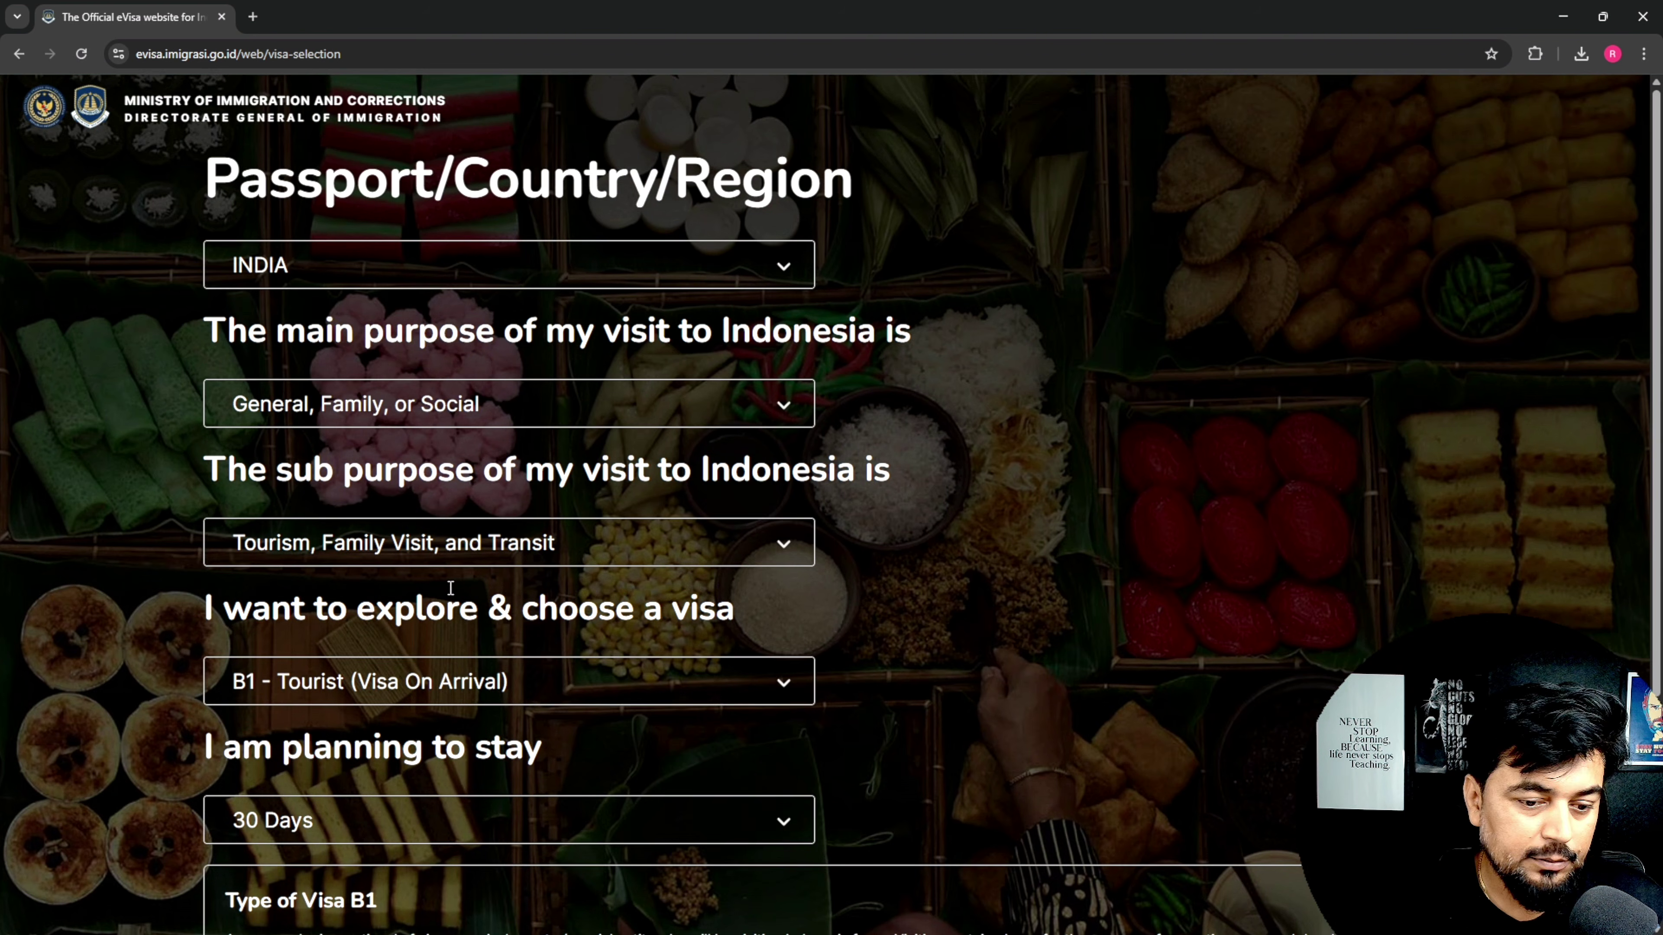
{"action": "scroll", "coordinate": [541, 406], "scroll_direction": "down", "scroll_amount": 5}
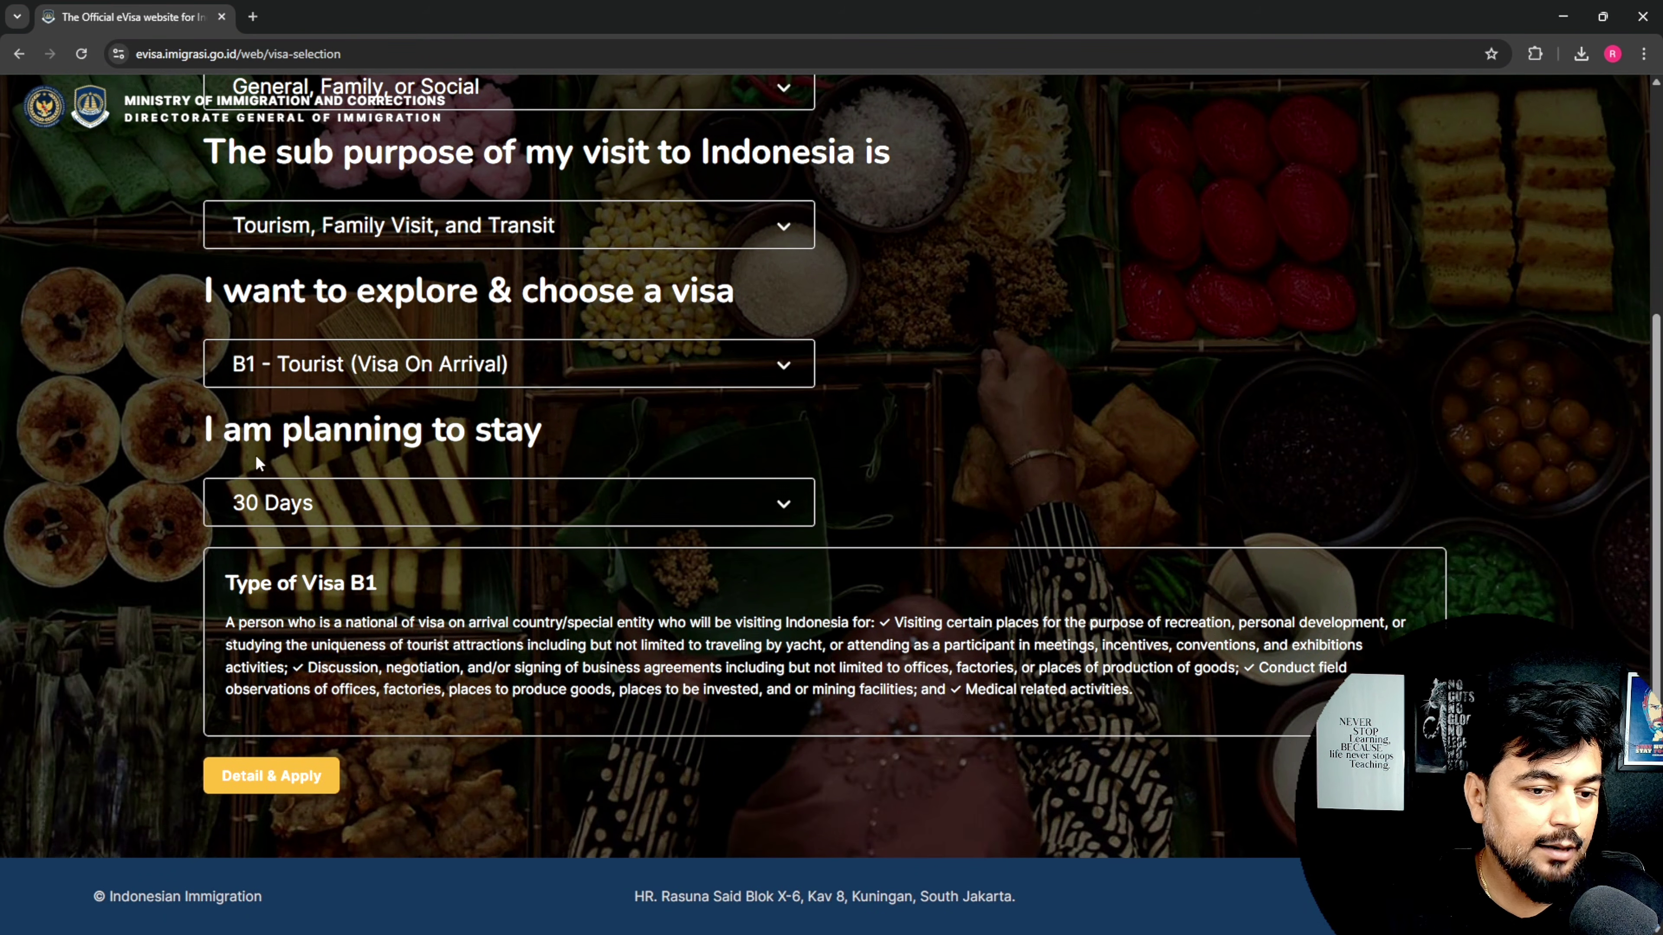
{"action": "left_click", "coordinate": [382, 493]}
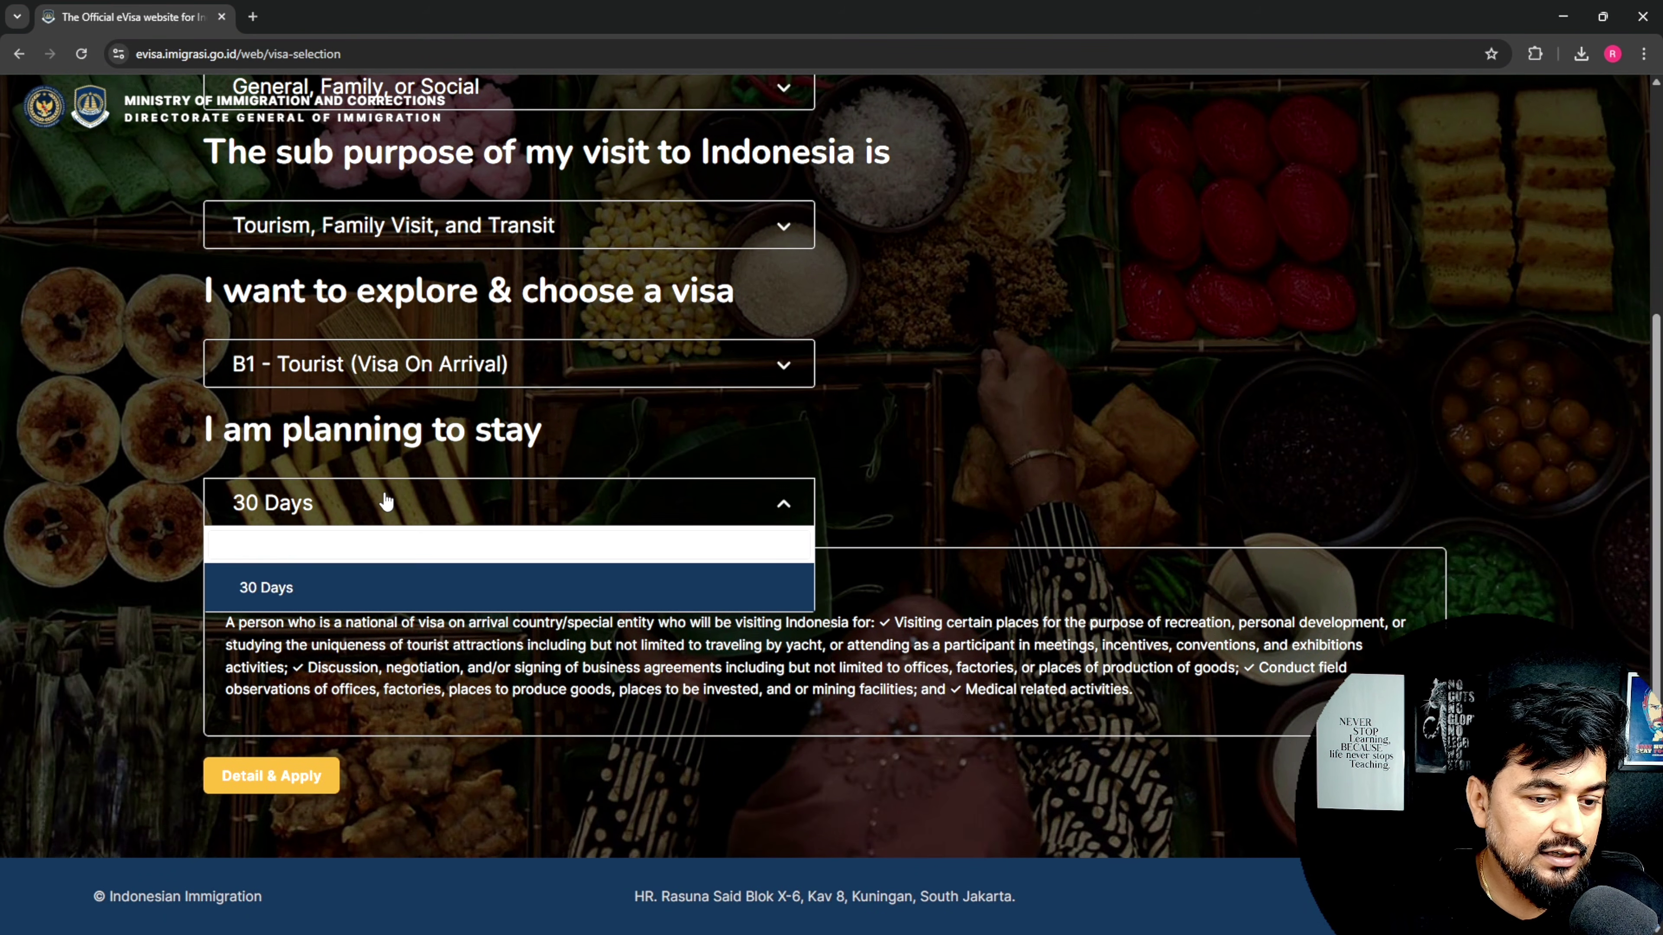
{"action": "left_click", "coordinate": [276, 590]}
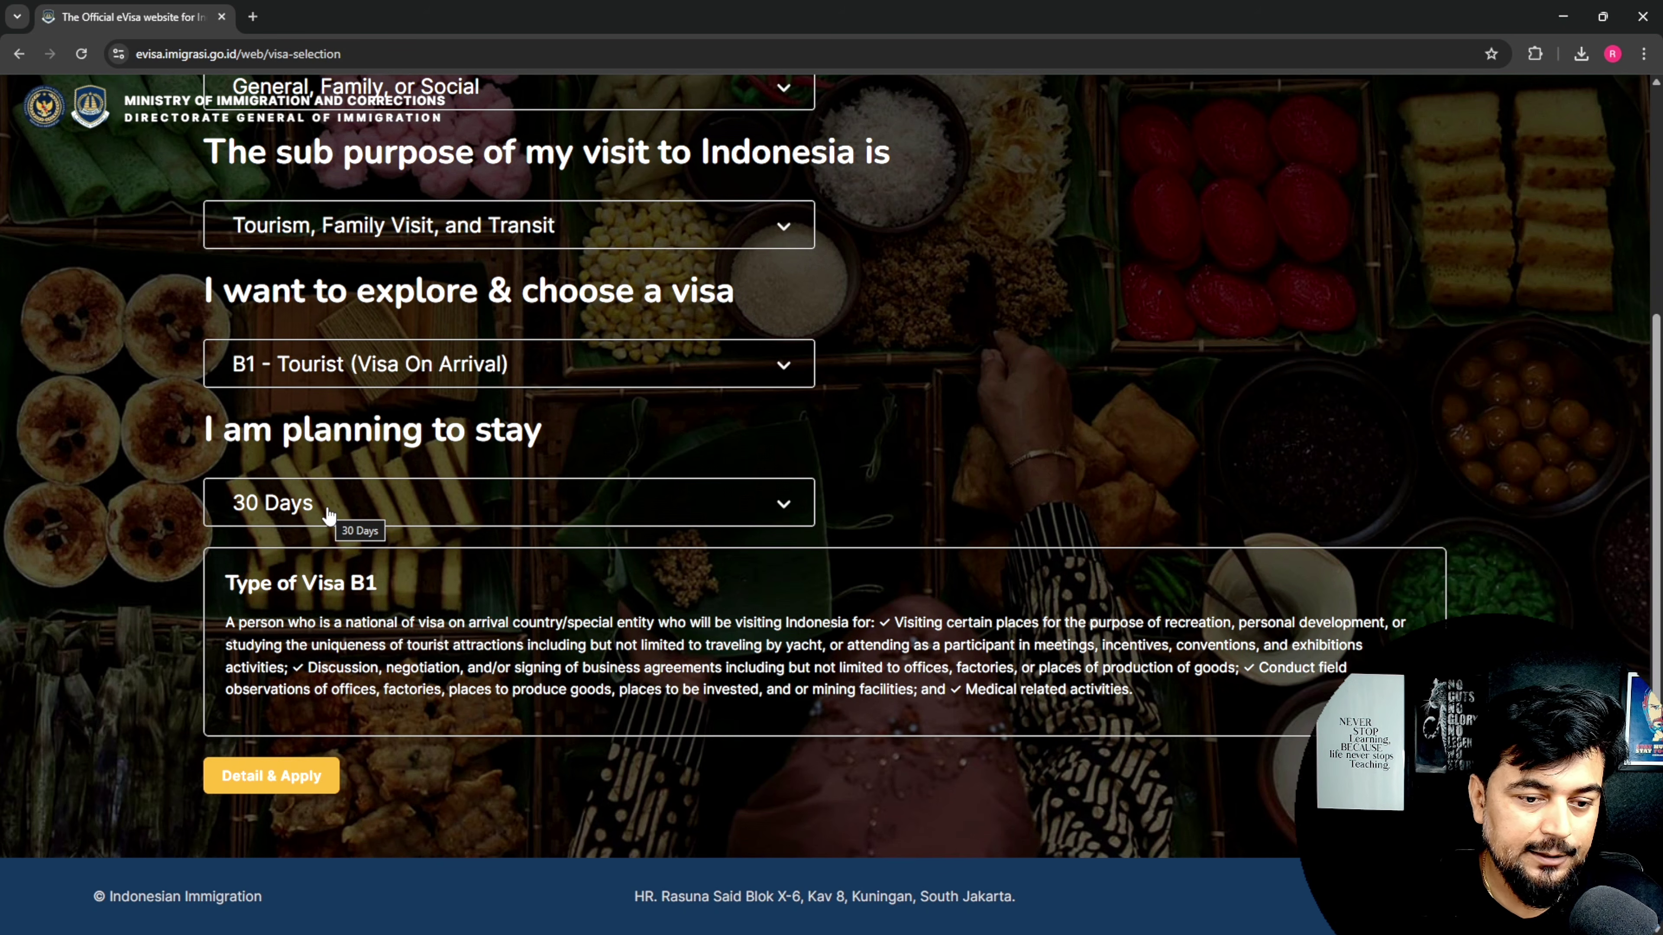
{"action": "scroll", "coordinate": [314, 655], "scroll_direction": "down", "scroll_amount": 1}
{"action": "left_click", "coordinate": [305, 759]}
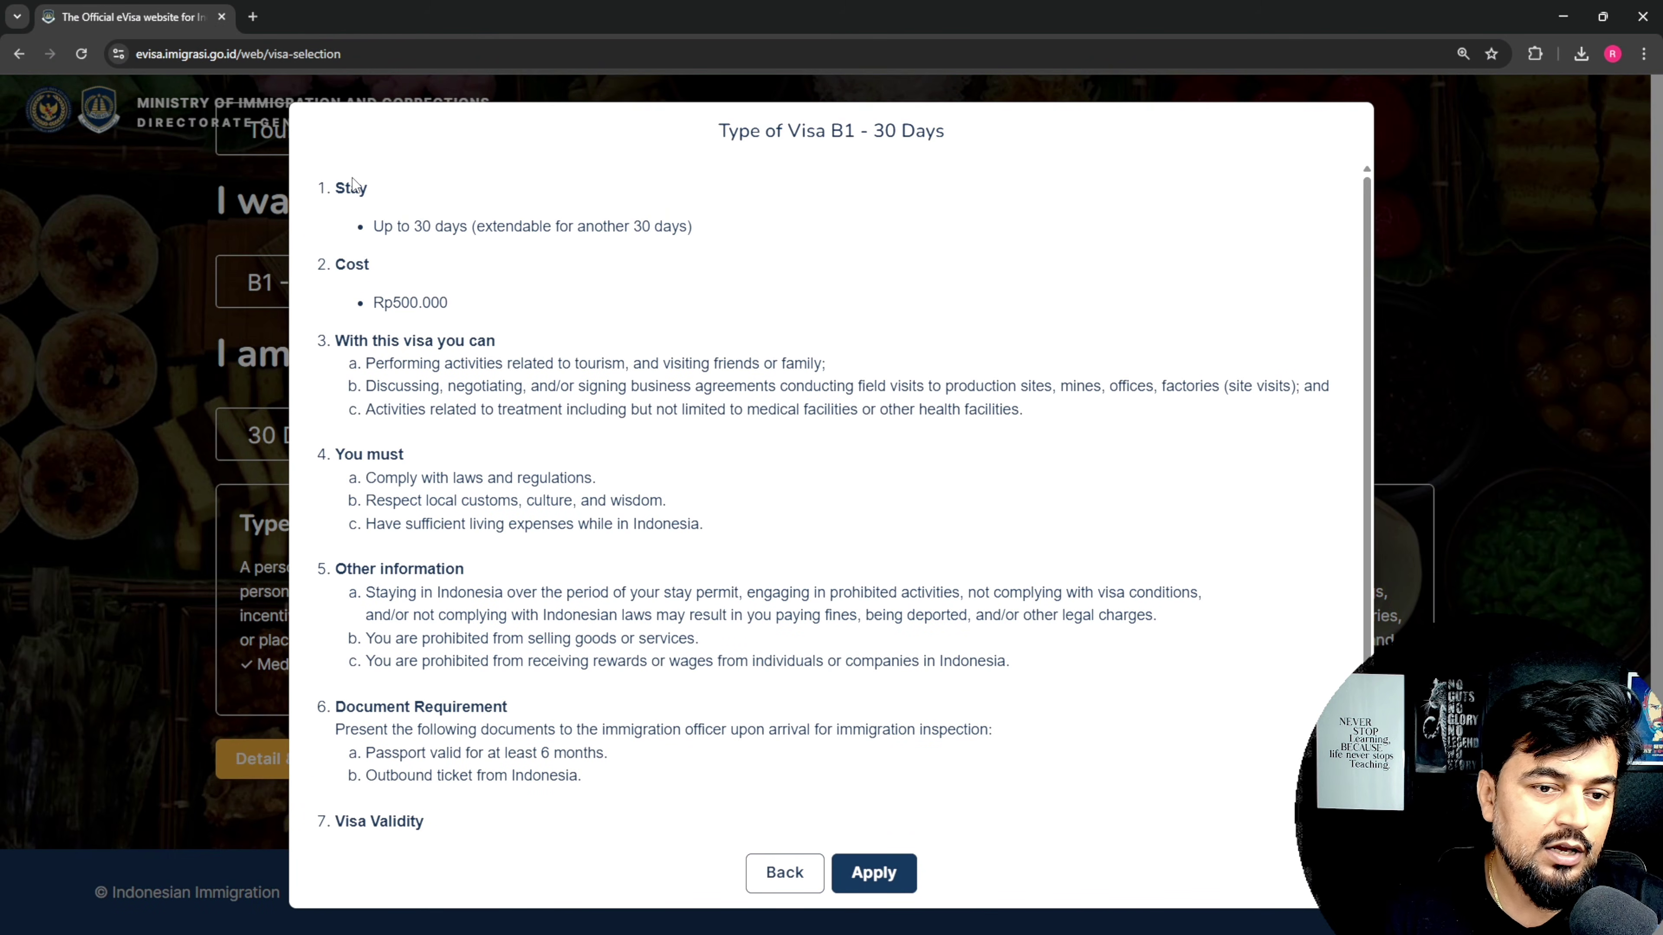
Step: Copy the Rp500.000 visa cost from the details page
{"action": "left_click_drag", "start_coordinate": [375, 228], "coordinate": [711, 239]}
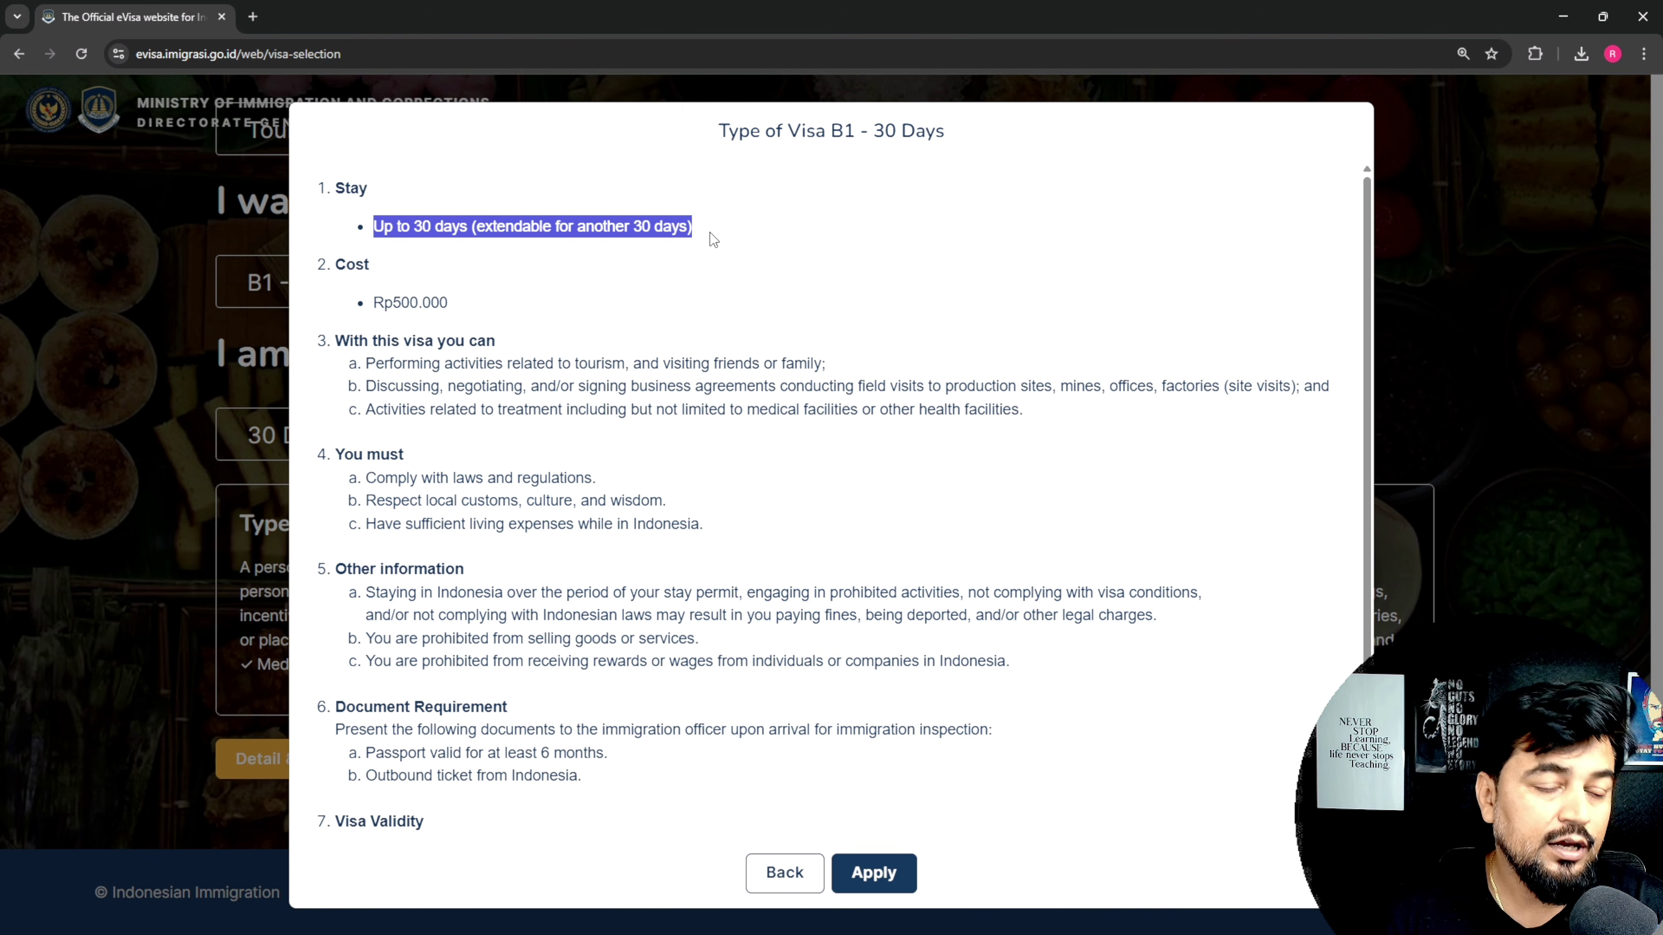
{"action": "left_click", "coordinate": [358, 259]}
{"action": "left_click_drag", "start_coordinate": [461, 317], "coordinate": [376, 320]}
{"action": "right_click", "coordinate": [402, 308]}
{"action": "left_click", "coordinate": [426, 331]}
Step: Paste Rp500.000 into a Google search in a new tab
{"action": "left_click", "coordinate": [262, 14]}
{"action": "left_click", "coordinate": [585, 363]}
{"action": "key", "text": "ctrl+v"}
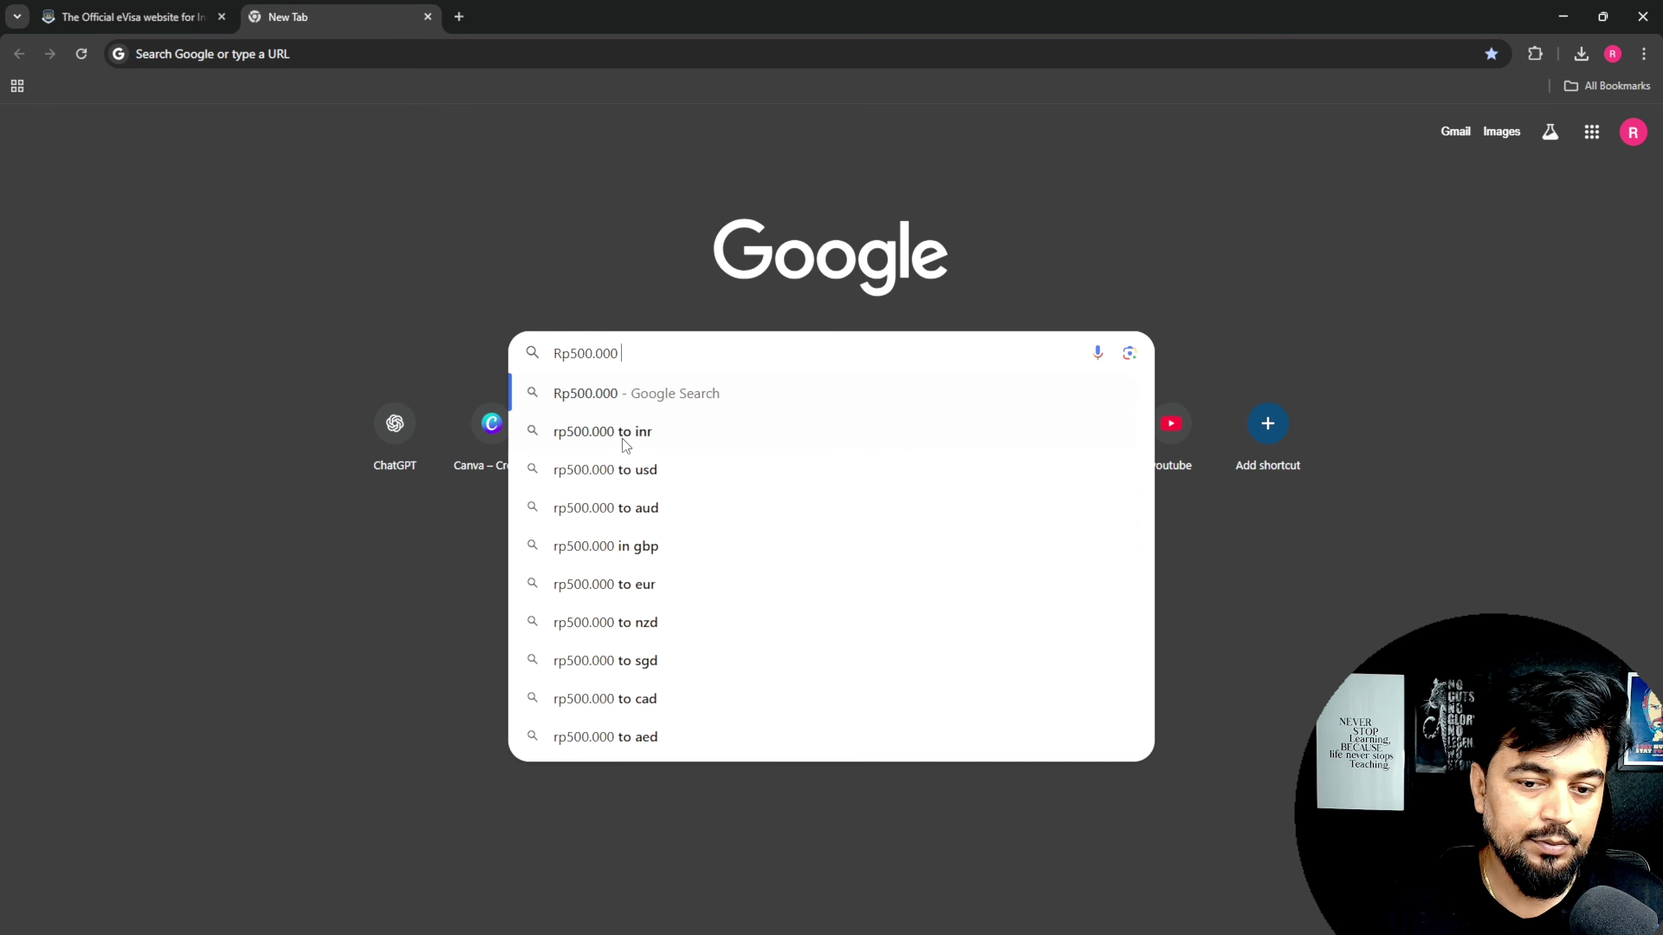
Step: Convert rp500.000 to INR on Wise (2,658.63 INR), then return to the eVisa tab
{"action": "left_click", "coordinate": [623, 440]}
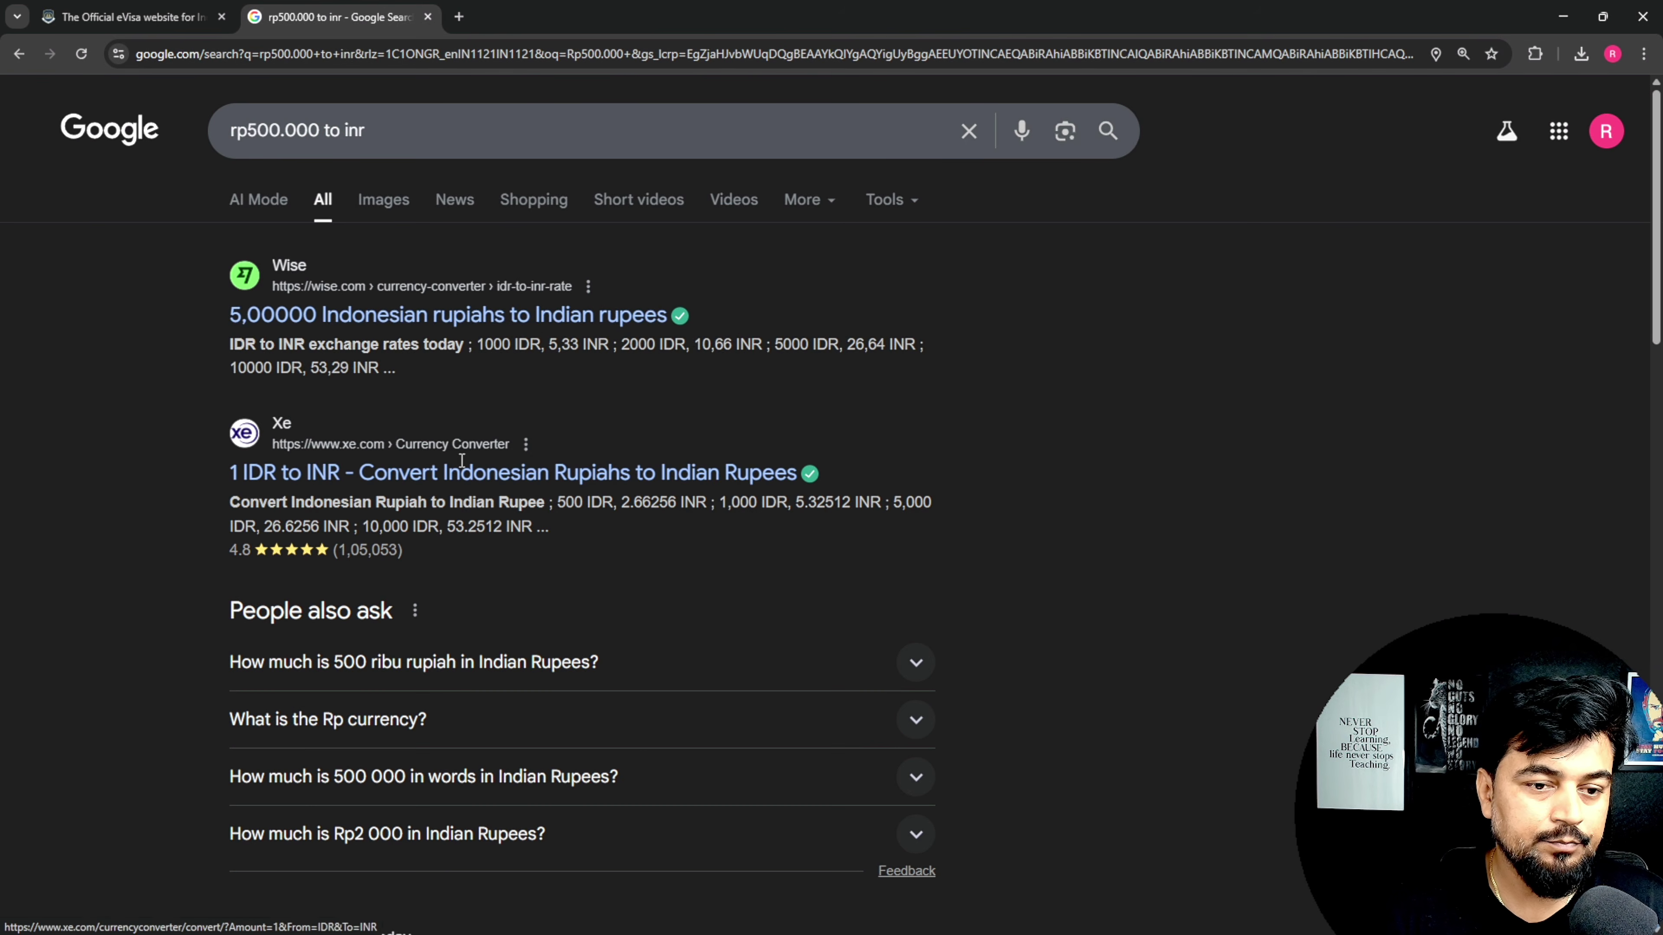
{"action": "left_click", "coordinate": [427, 313]}
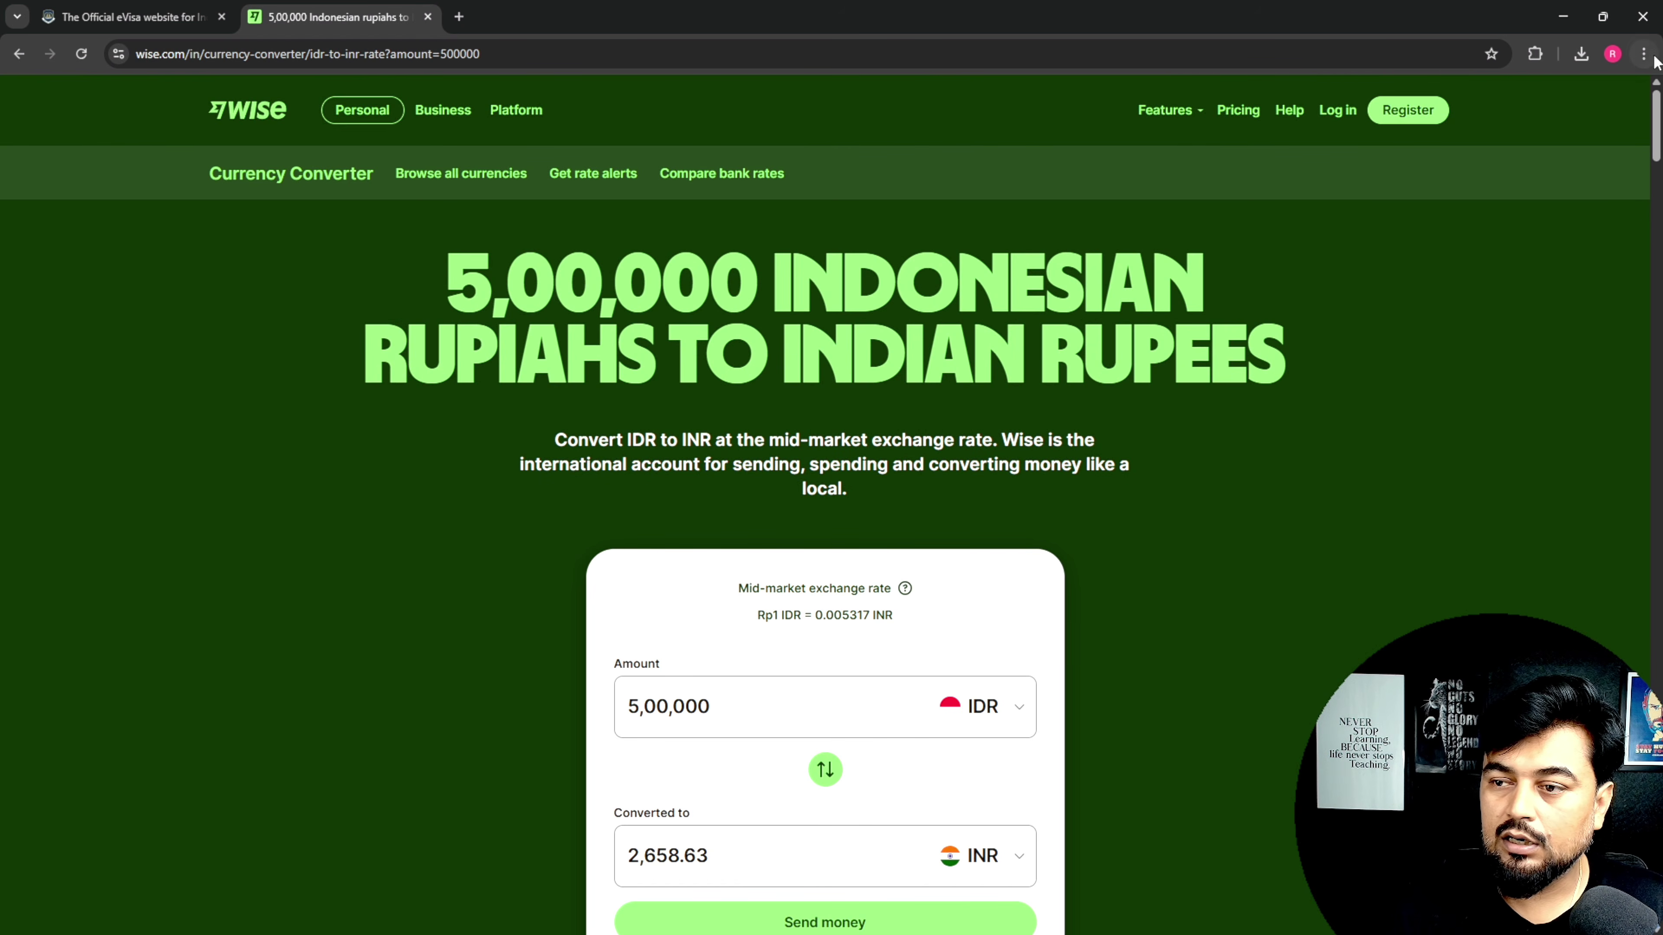
{"action": "left_click_drag", "start_coordinate": [1658, 105], "coordinate": [1659, 134]}
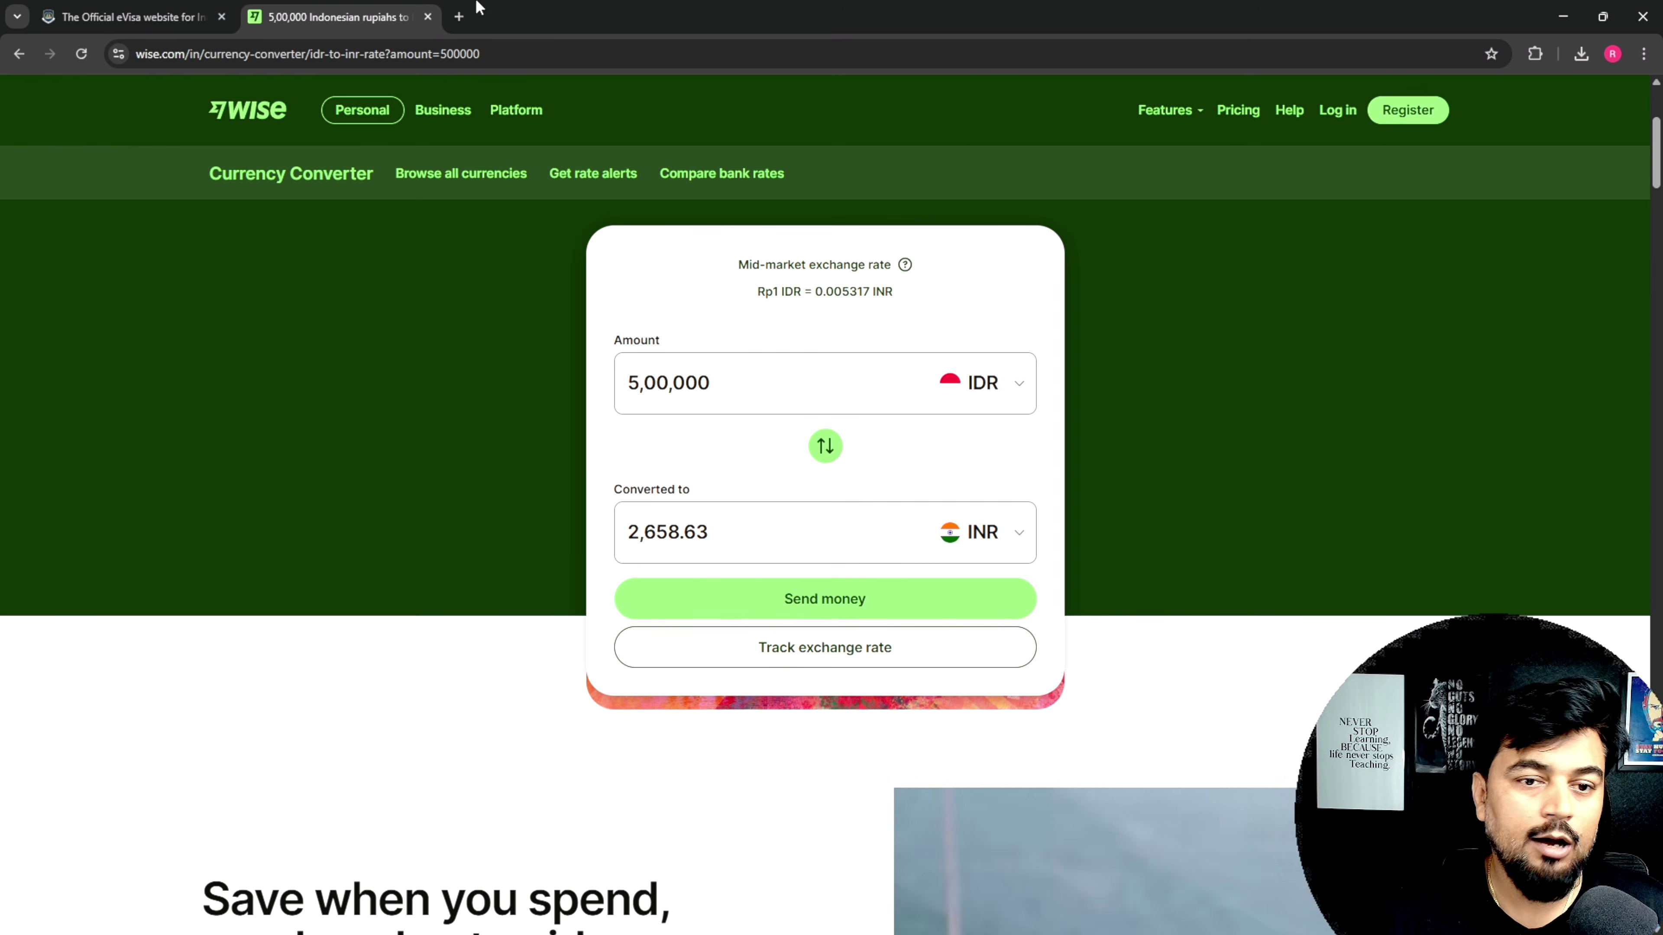
{"action": "left_click", "coordinate": [131, 16]}
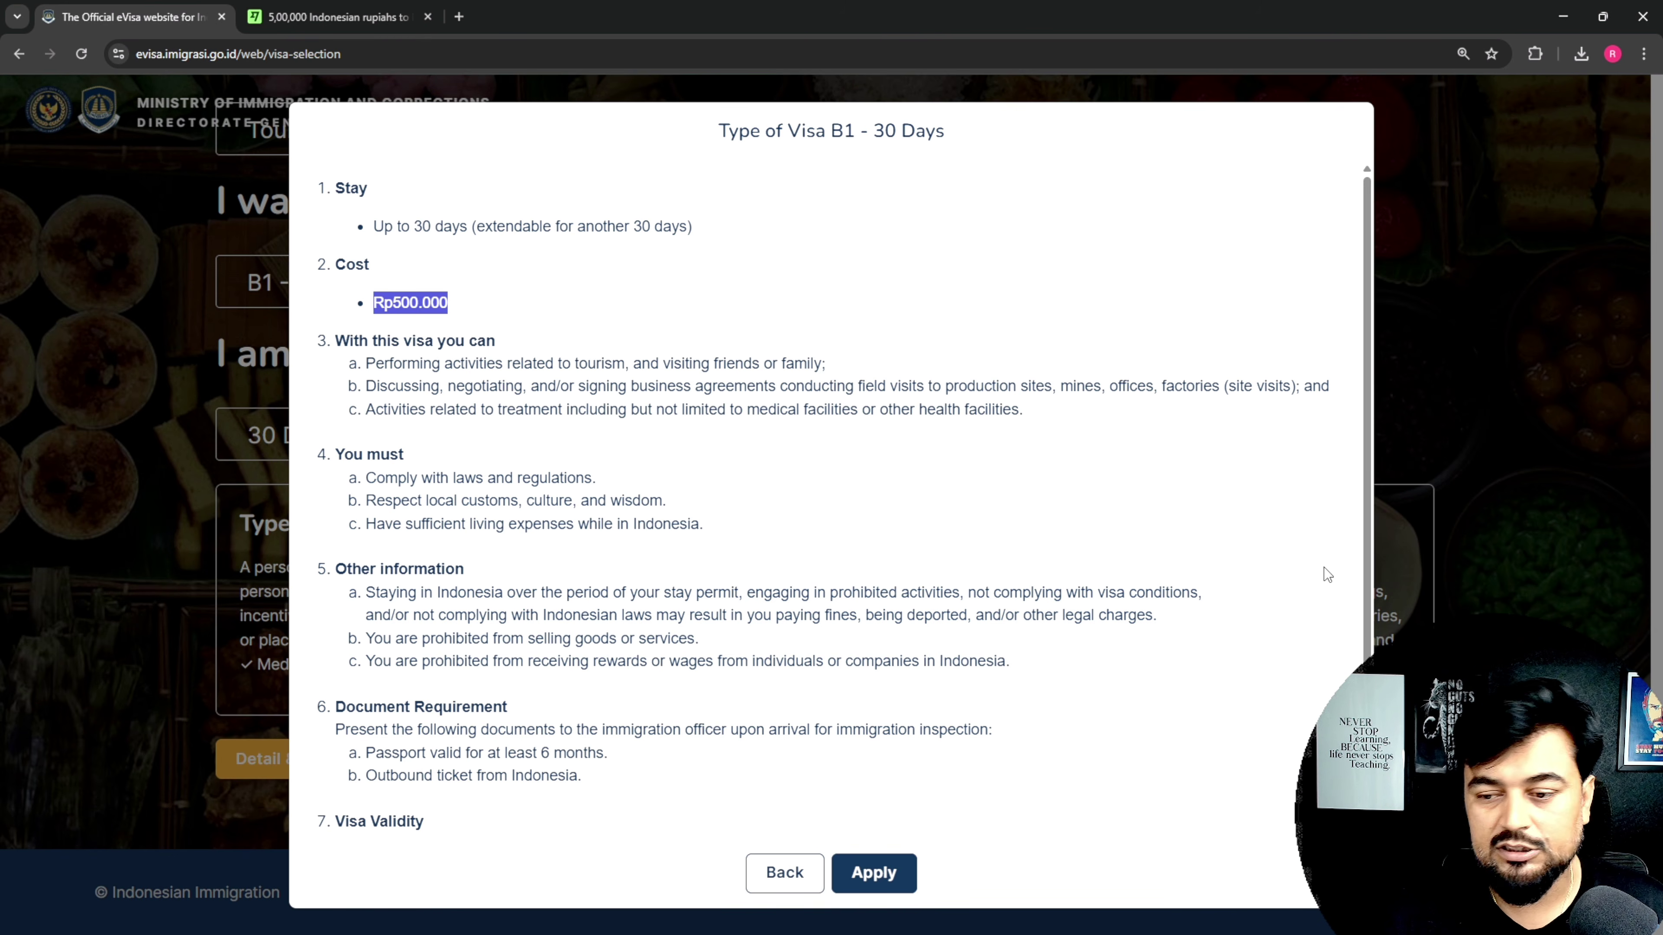
Step: Scroll the B1 - 30 Days details to review the Rp500.000 cost and 90-day validity
{"action": "scroll", "coordinate": [1355, 578], "scroll_direction": "down", "scroll_amount": 1}
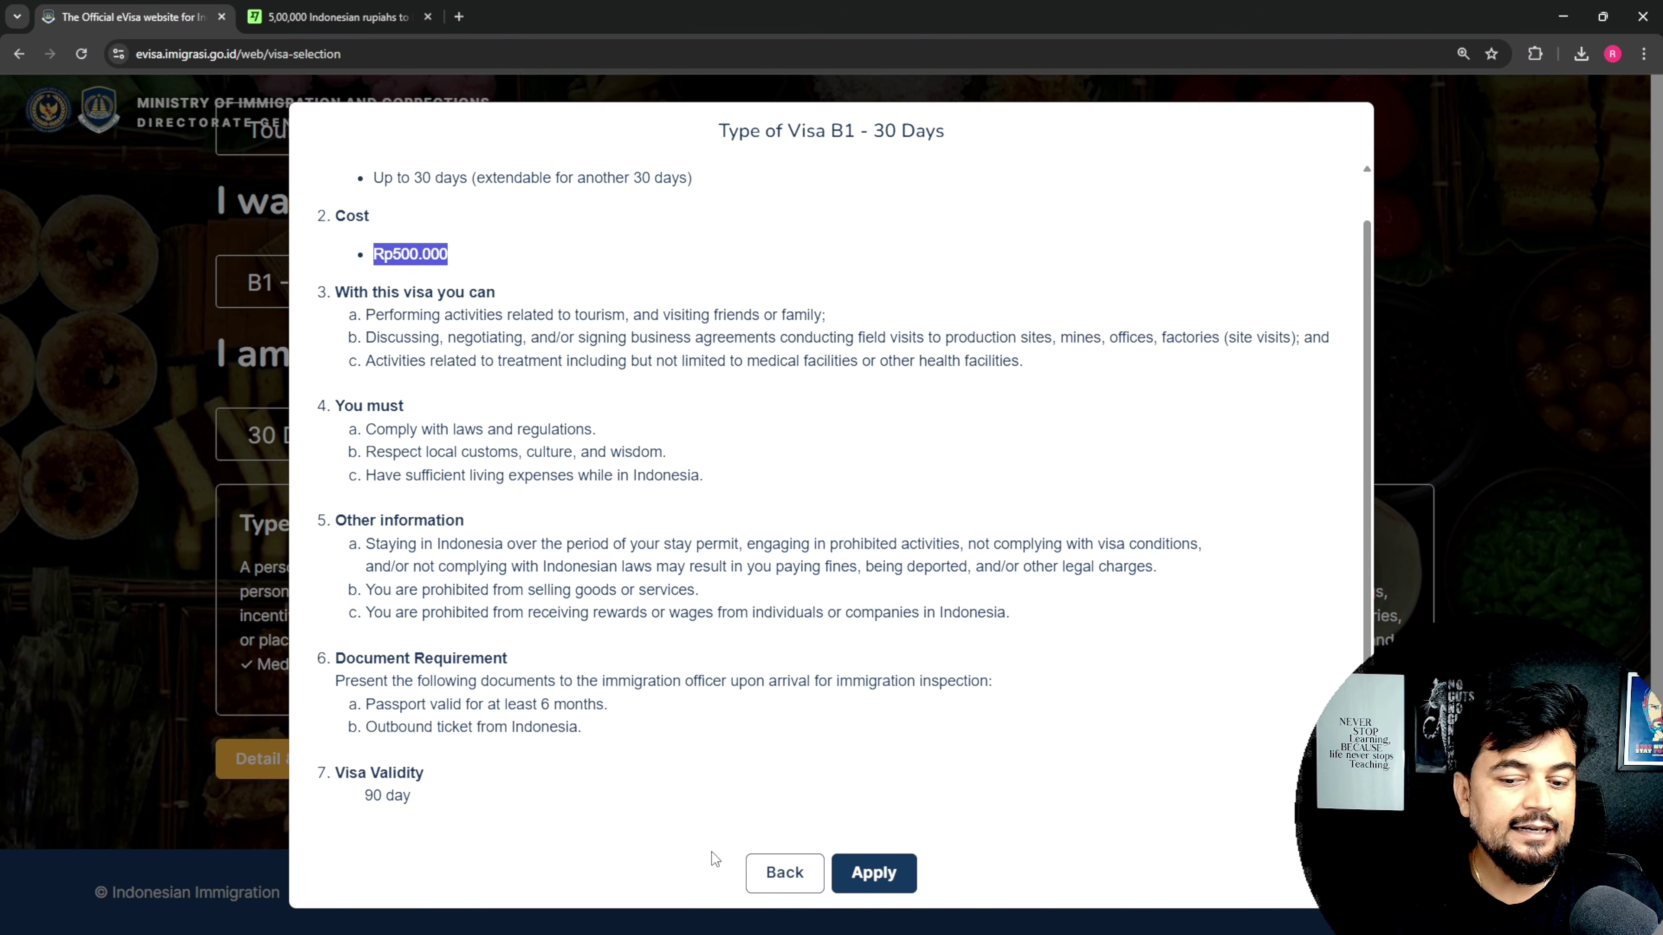
Step: Start the B1 application and upload passport image 20251103_232111 as the passport scan
{"action": "left_click", "coordinate": [877, 891]}
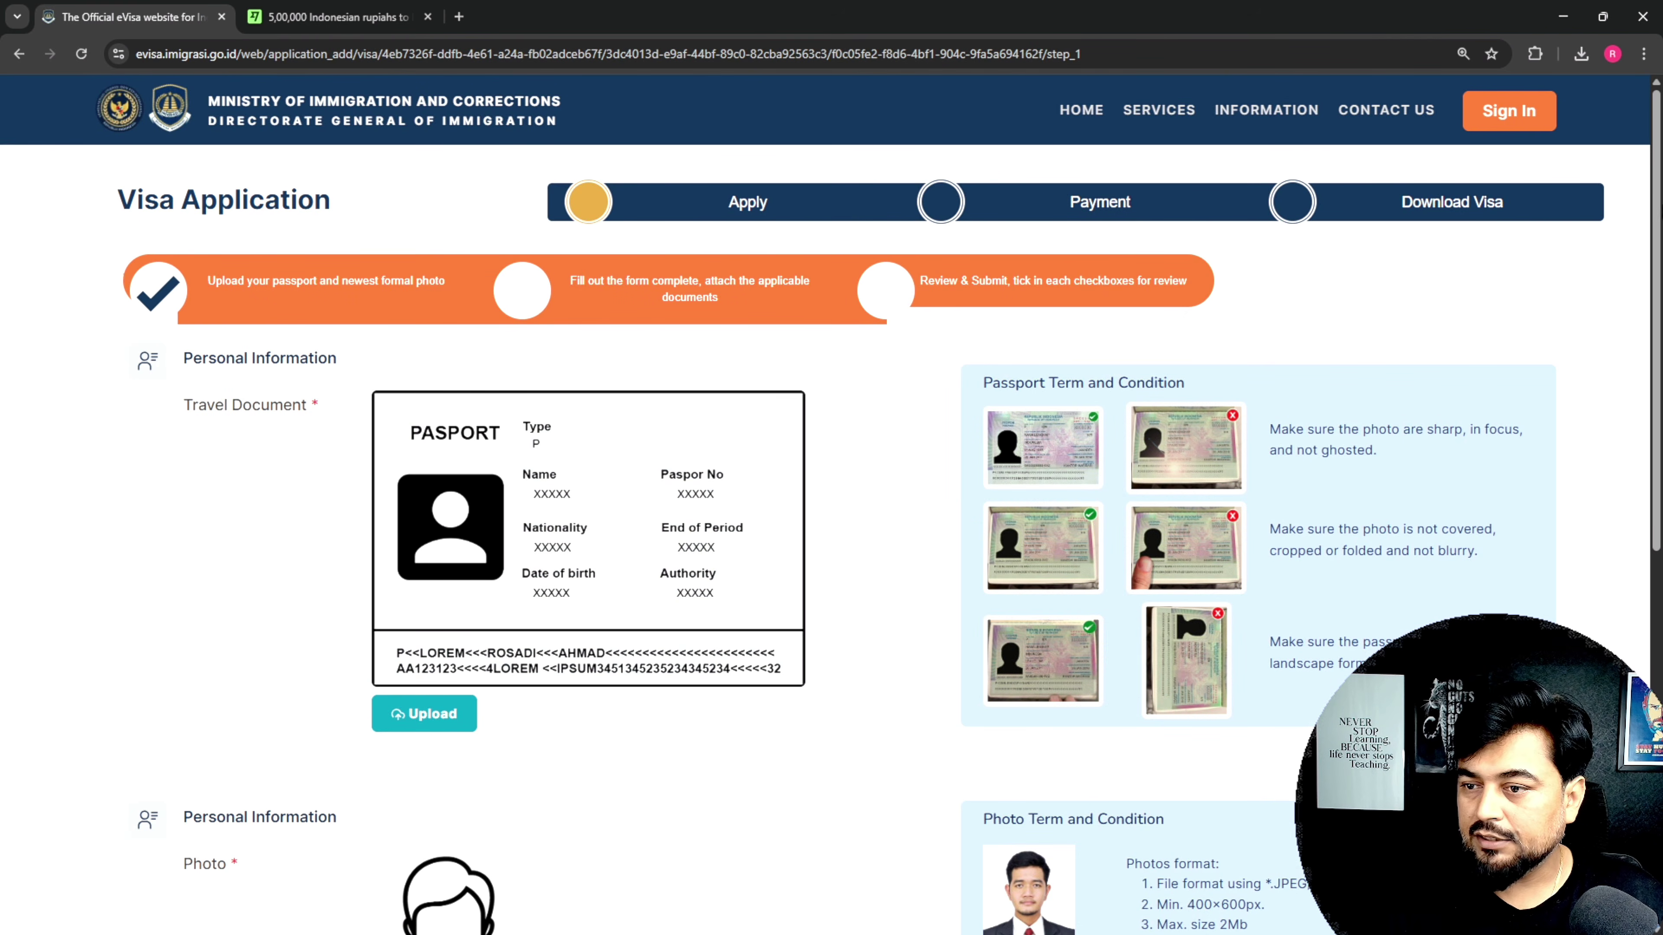
{"action": "mouse_move", "coordinate": [1651, 213]}
{"action": "left_mouse_down"}
{"action": "mouse_move", "coordinate": [1655, 583]}
{"action": "mouse_move", "coordinate": [1655, 215]}
{"action": "left_mouse_up"}
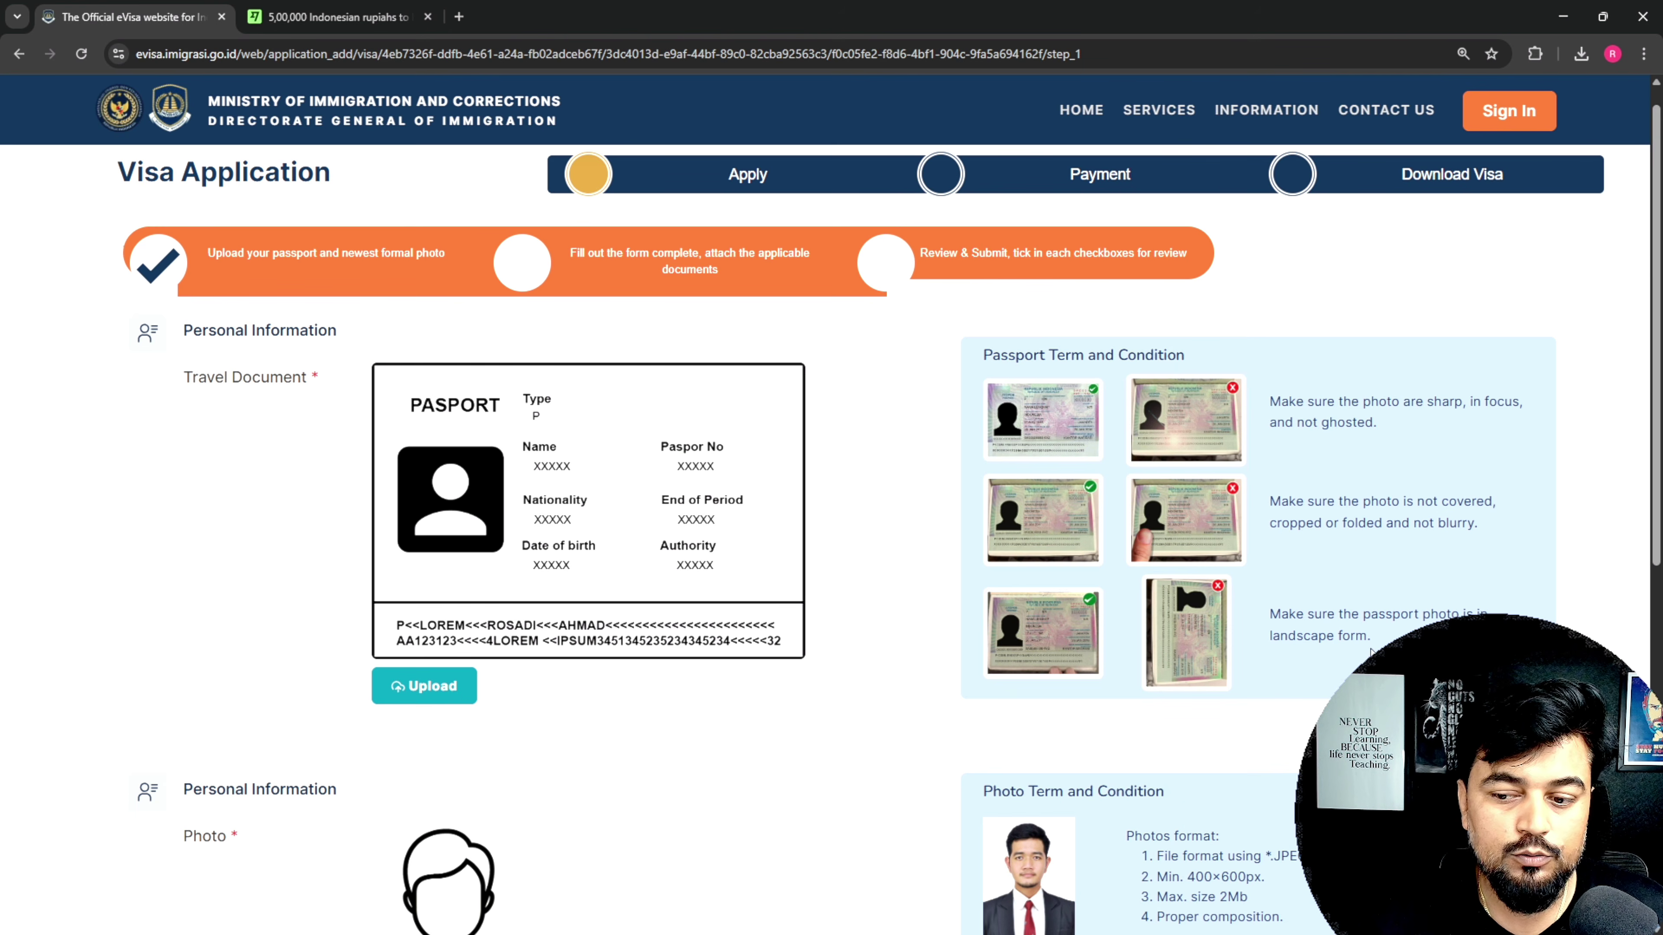
{"action": "left_click", "coordinate": [426, 684]}
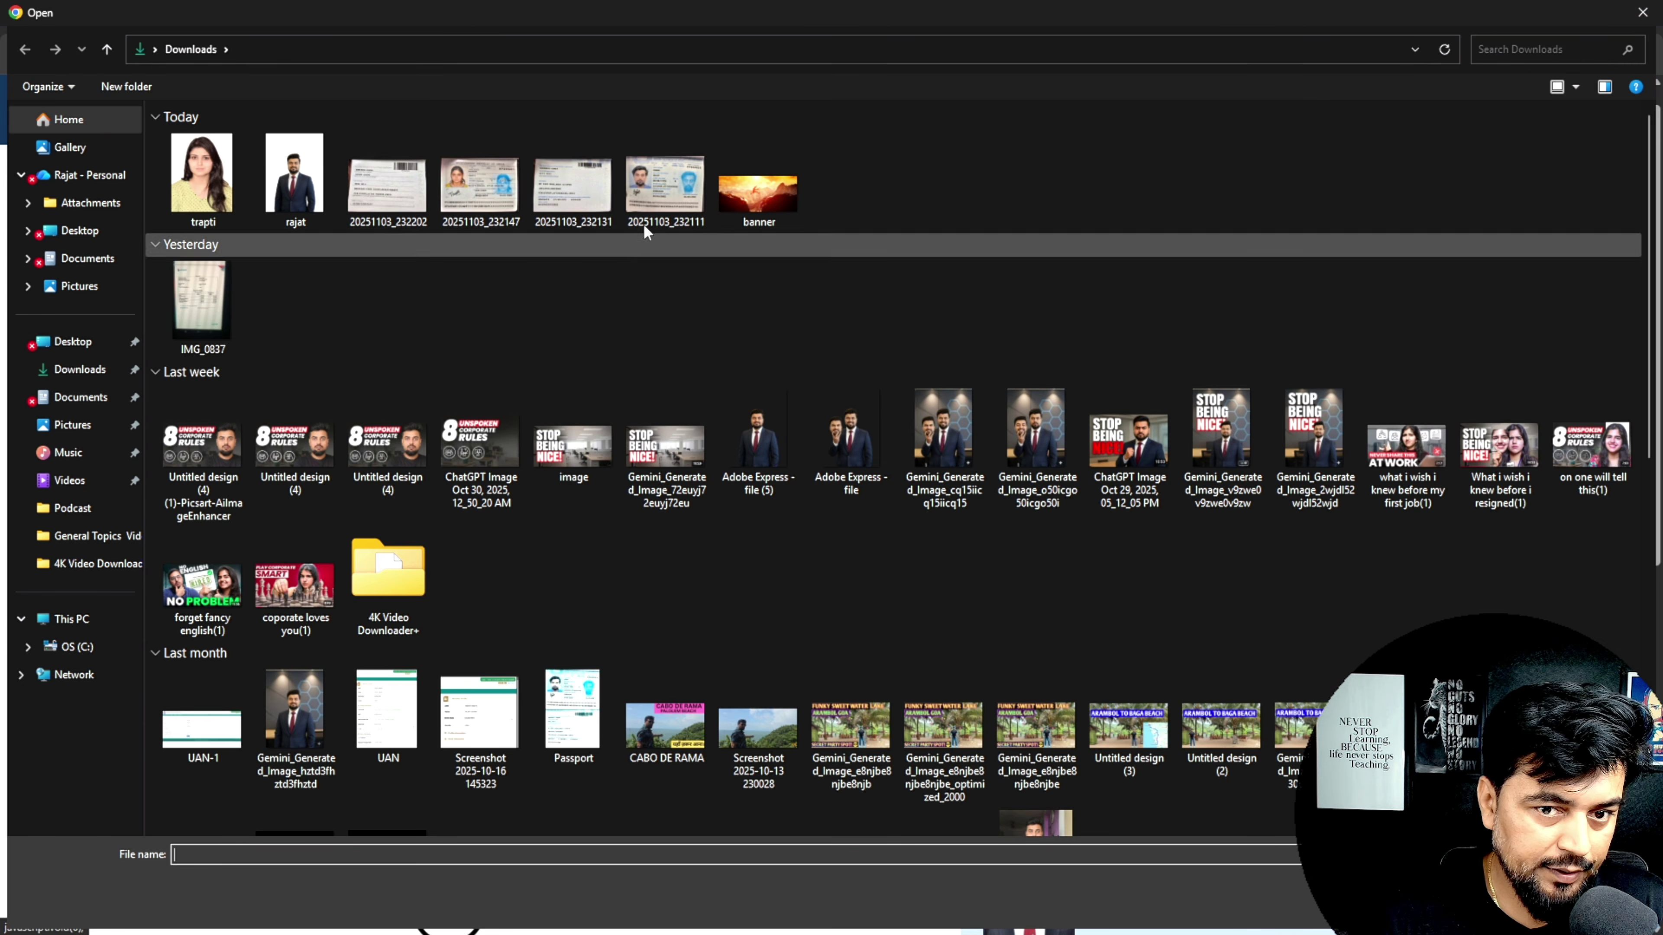
{"action": "double_click", "coordinate": [673, 185]}
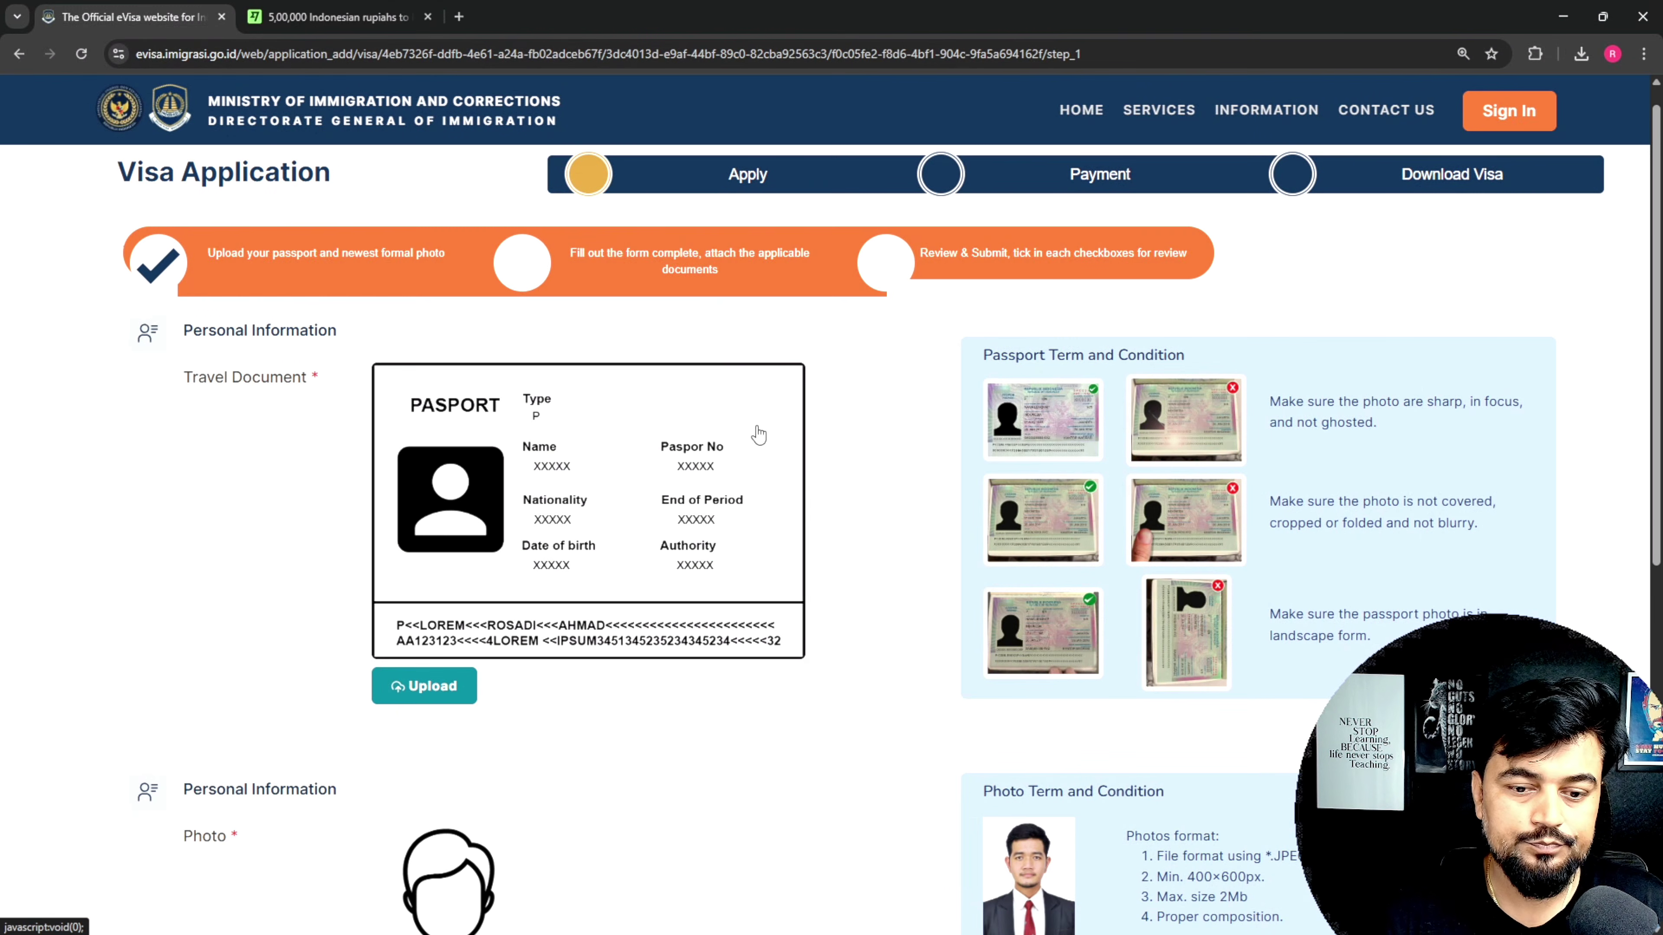
Step: Upload the formal portrait as the applicant photo and continue to the form
{"action": "scroll", "coordinate": [476, 690], "scroll_direction": "down", "scroll_amount": 5}
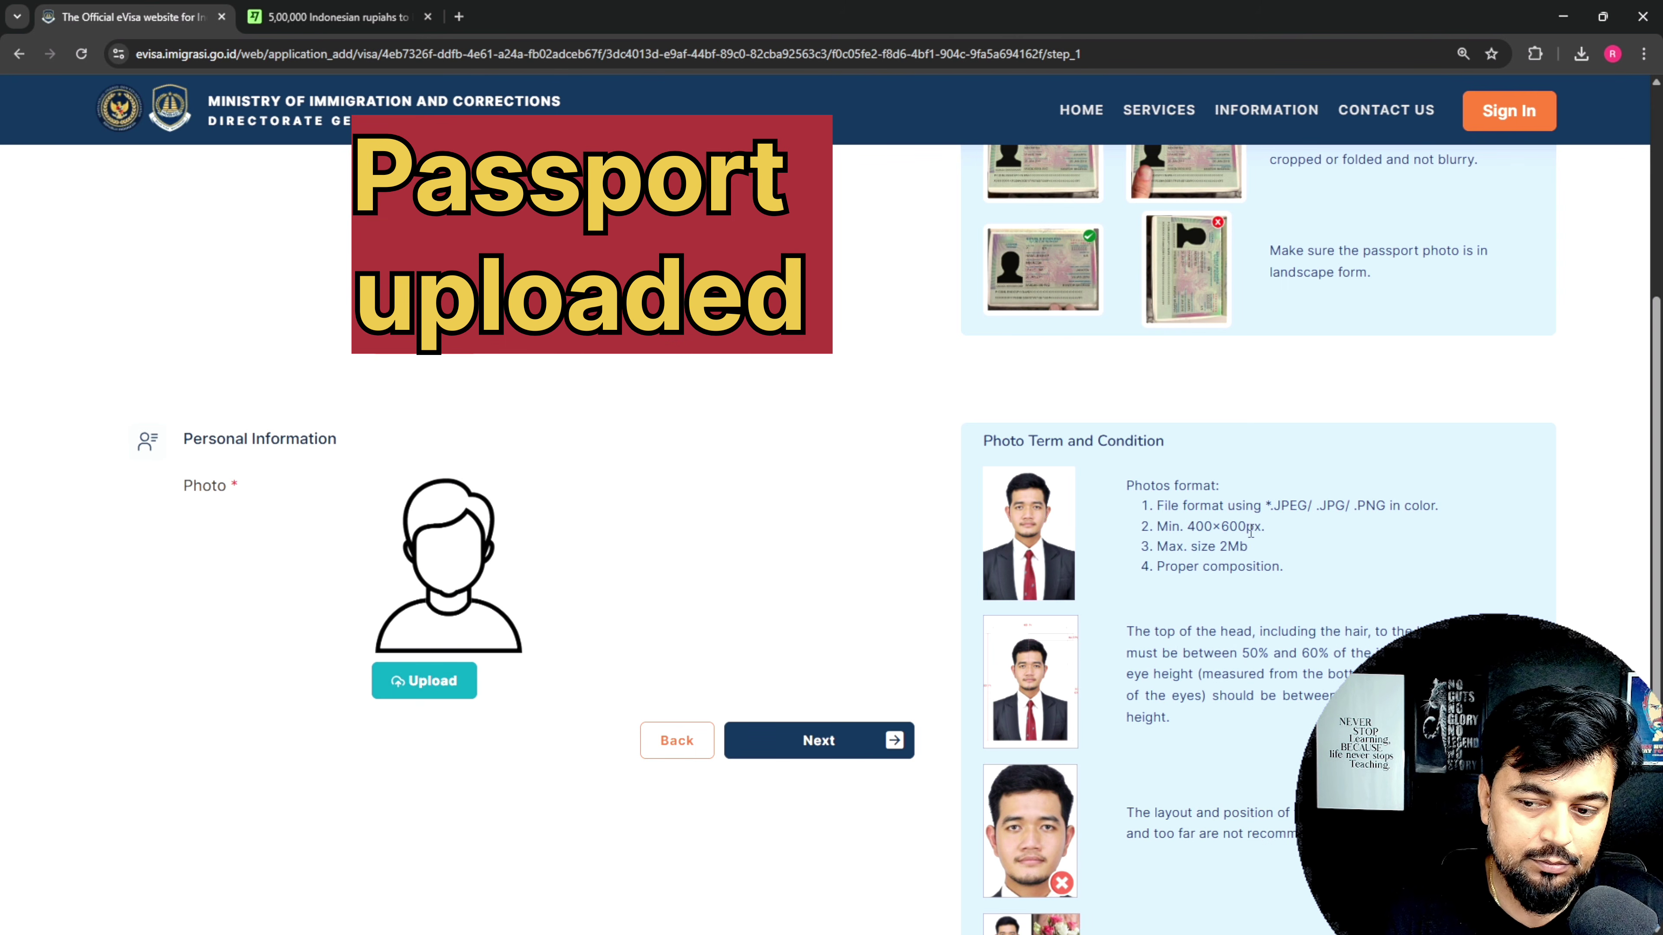
{"action": "left_click_drag", "start_coordinate": [1206, 526], "coordinate": [1254, 527]}
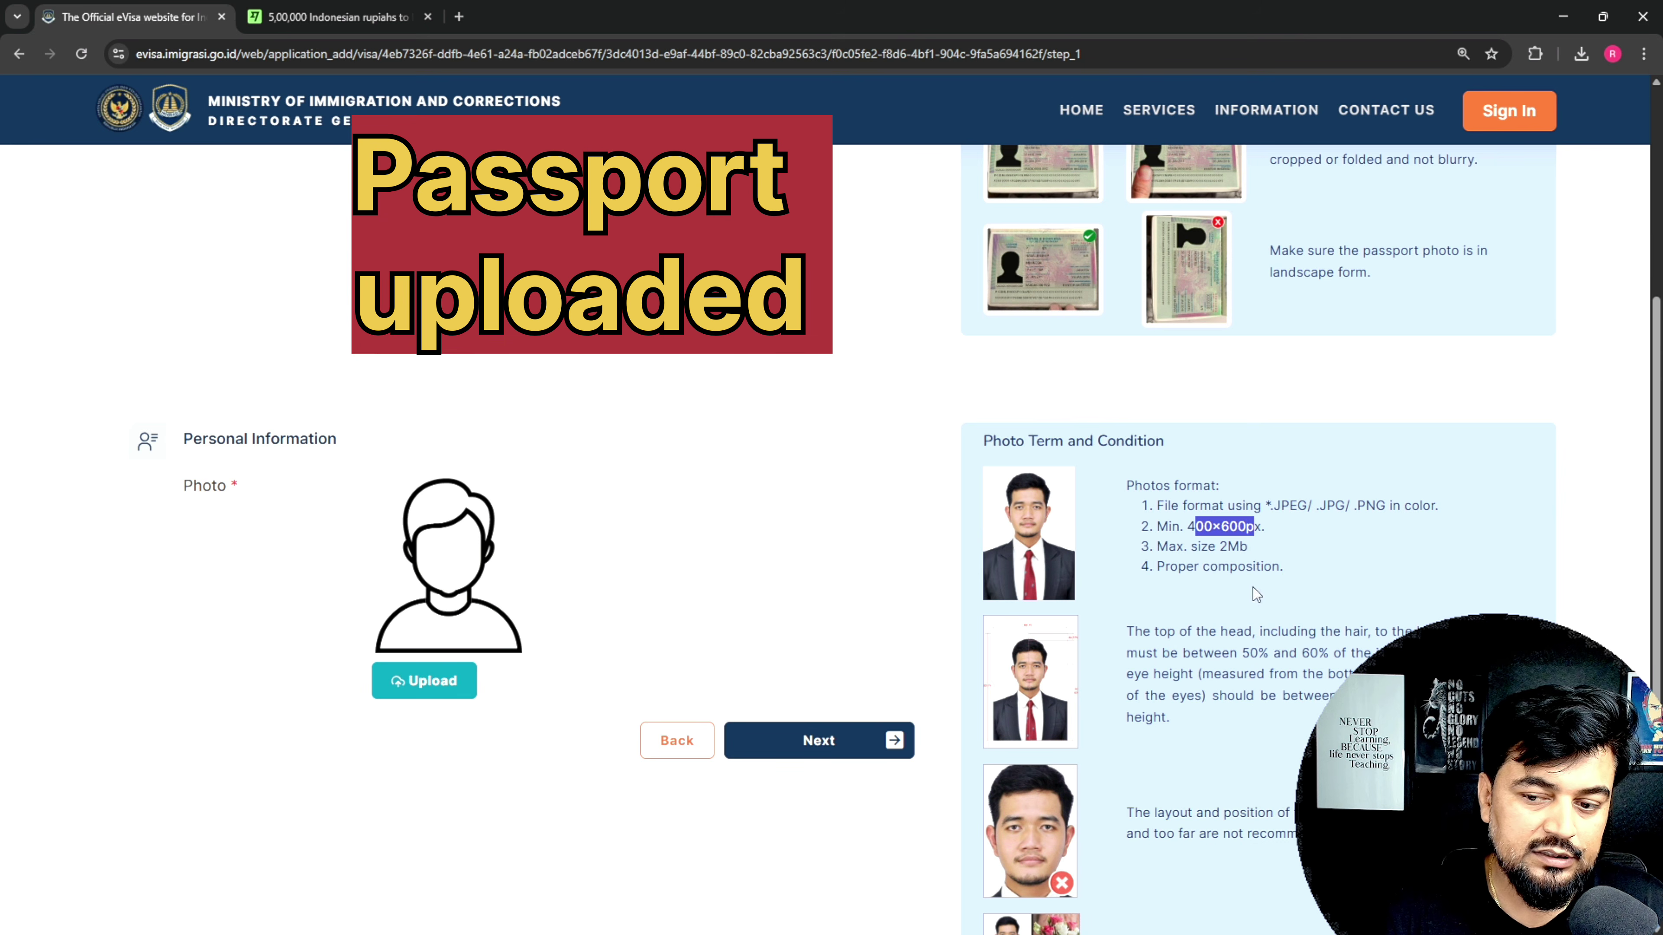
{"action": "left_click", "coordinate": [425, 683]}
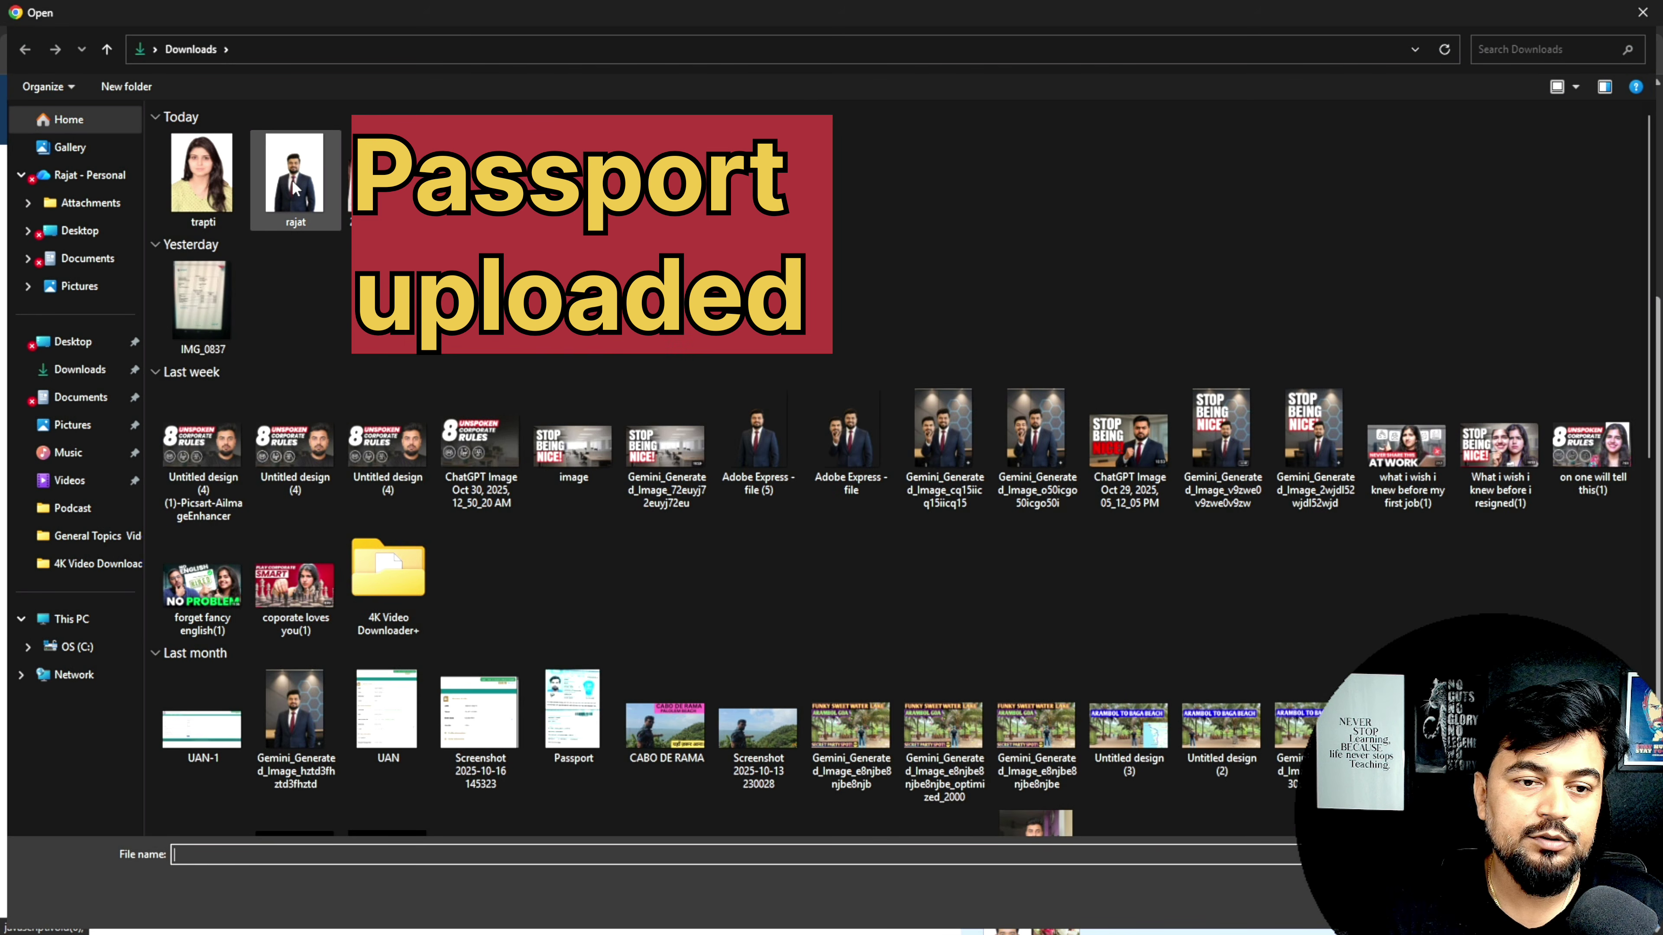
{"action": "left_click", "coordinate": [294, 190]}
{"action": "double_click", "coordinate": [294, 190]}
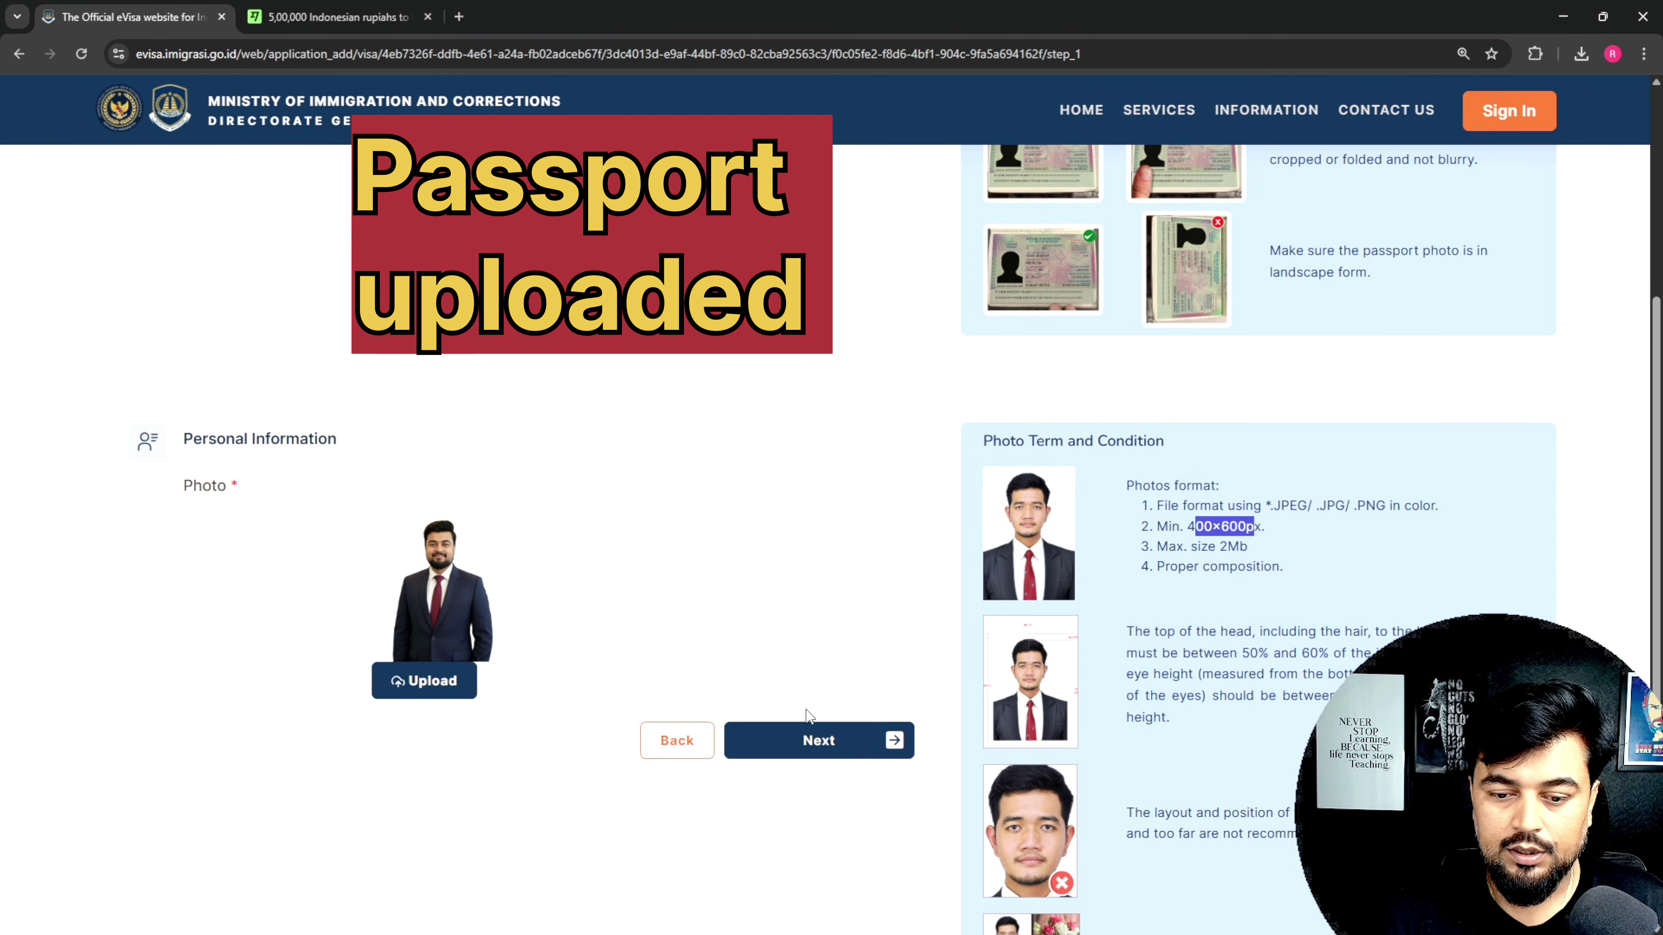
{"action": "left_click", "coordinate": [886, 757]}
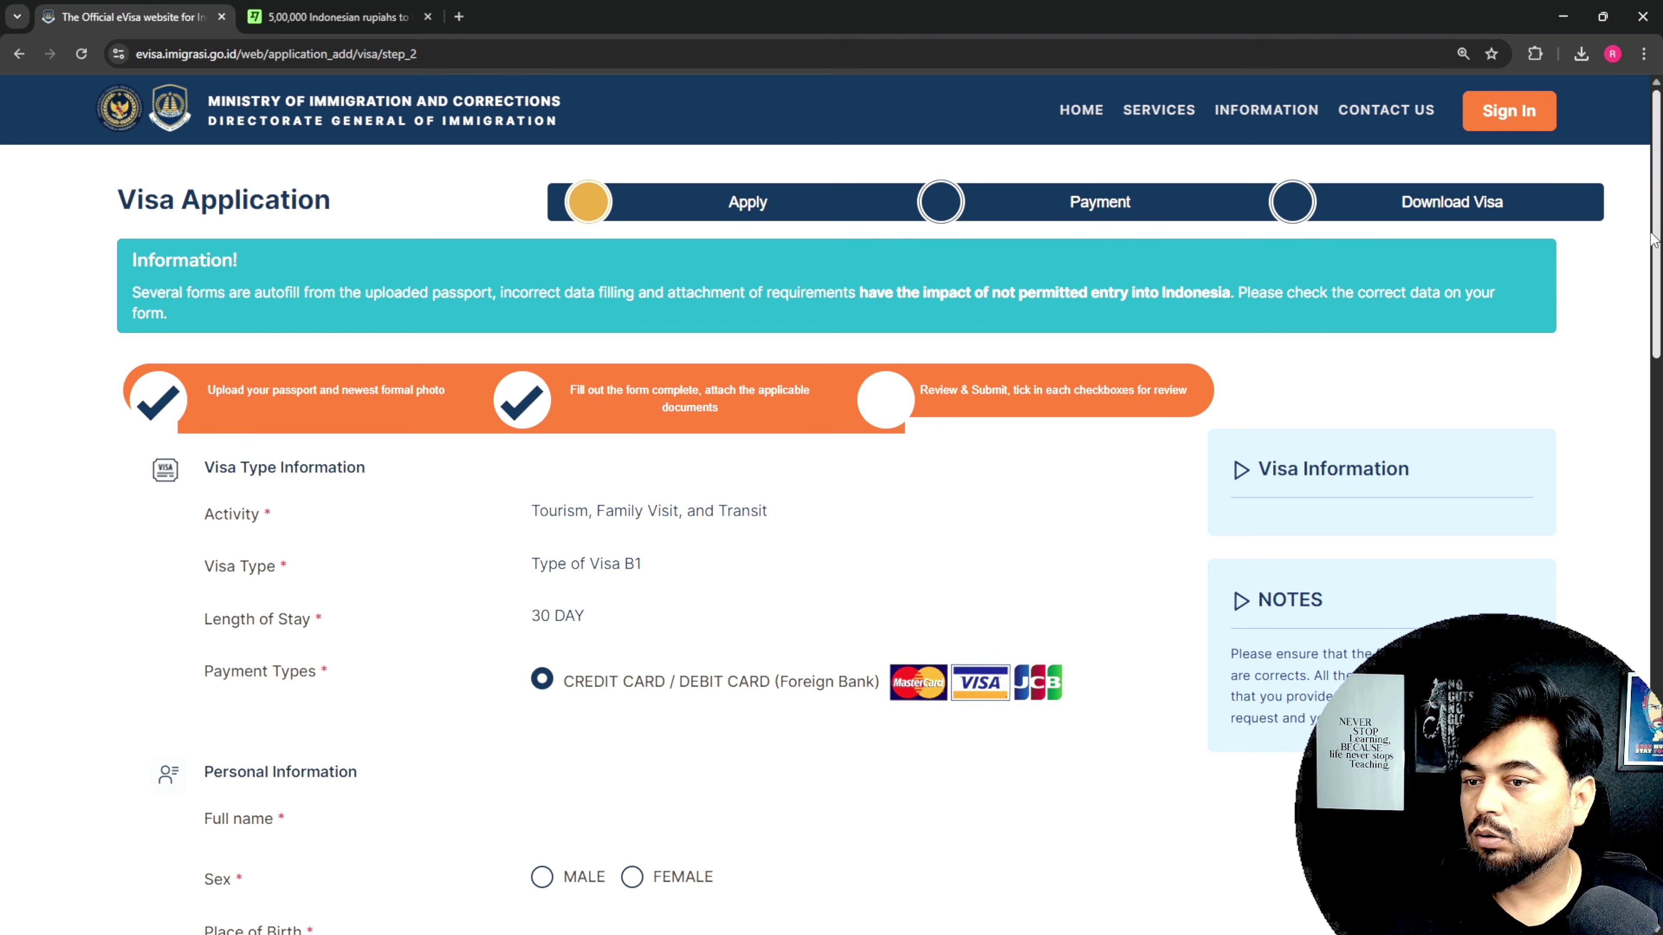
Step: Scroll through the step 2 application form down to the step 3 declaration
{"action": "scroll", "coordinate": [832, 524], "scroll_direction": "down", "scroll_amount": 5}
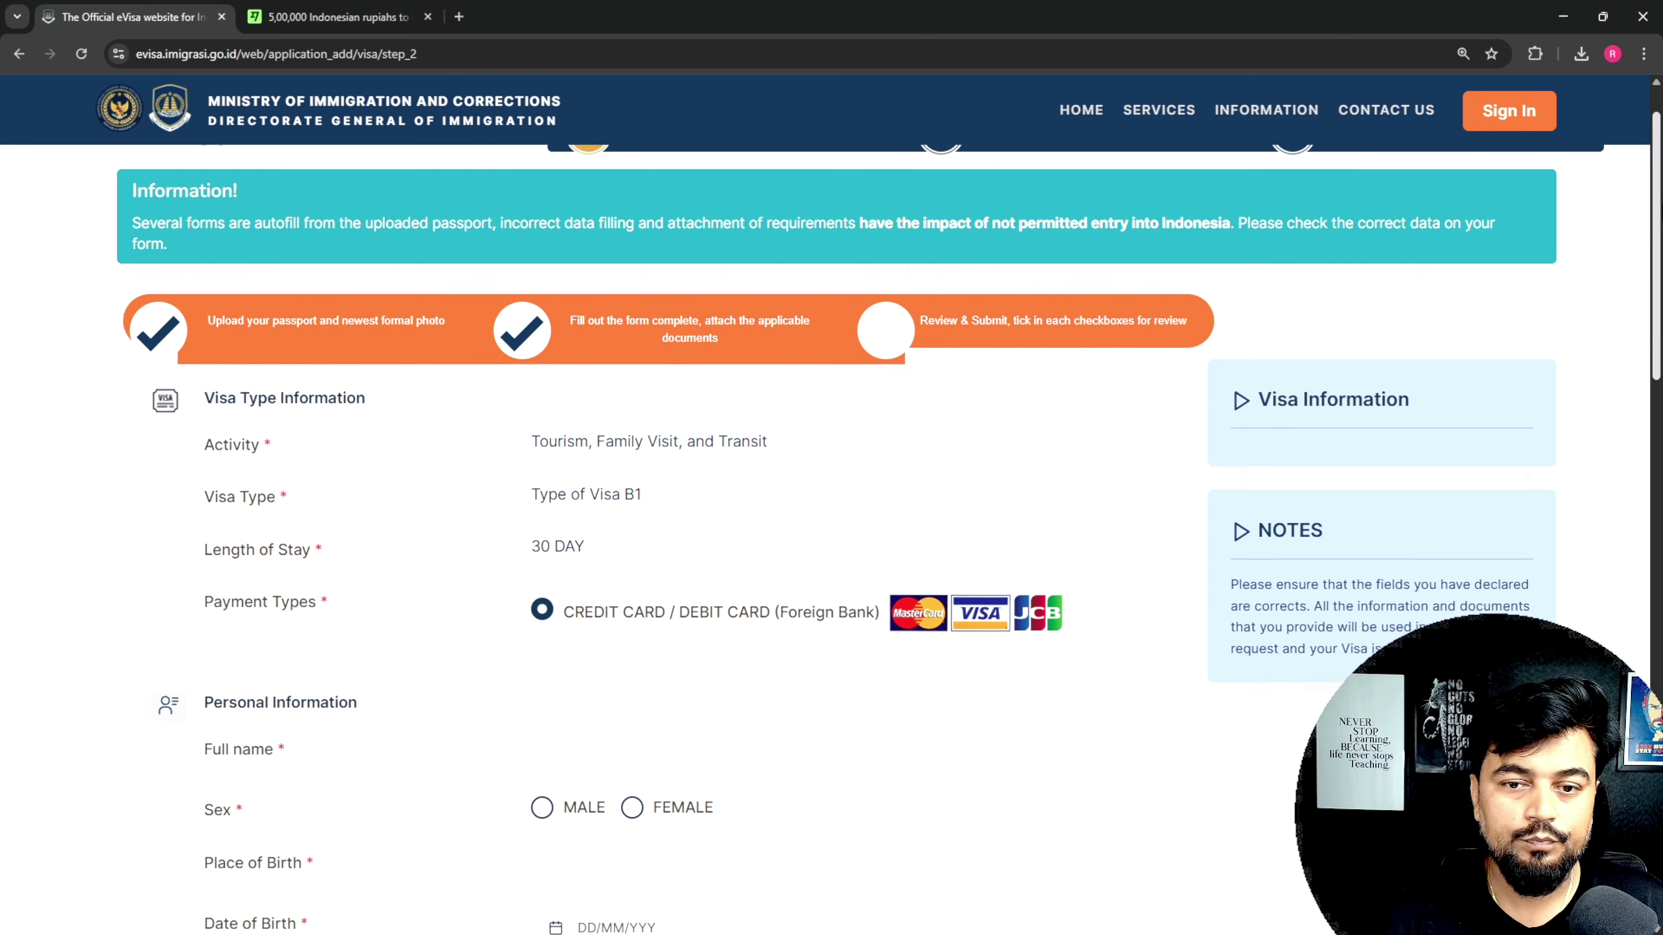
{"action": "scroll", "coordinate": [832, 524], "scroll_direction": "down", "scroll_amount": 15}
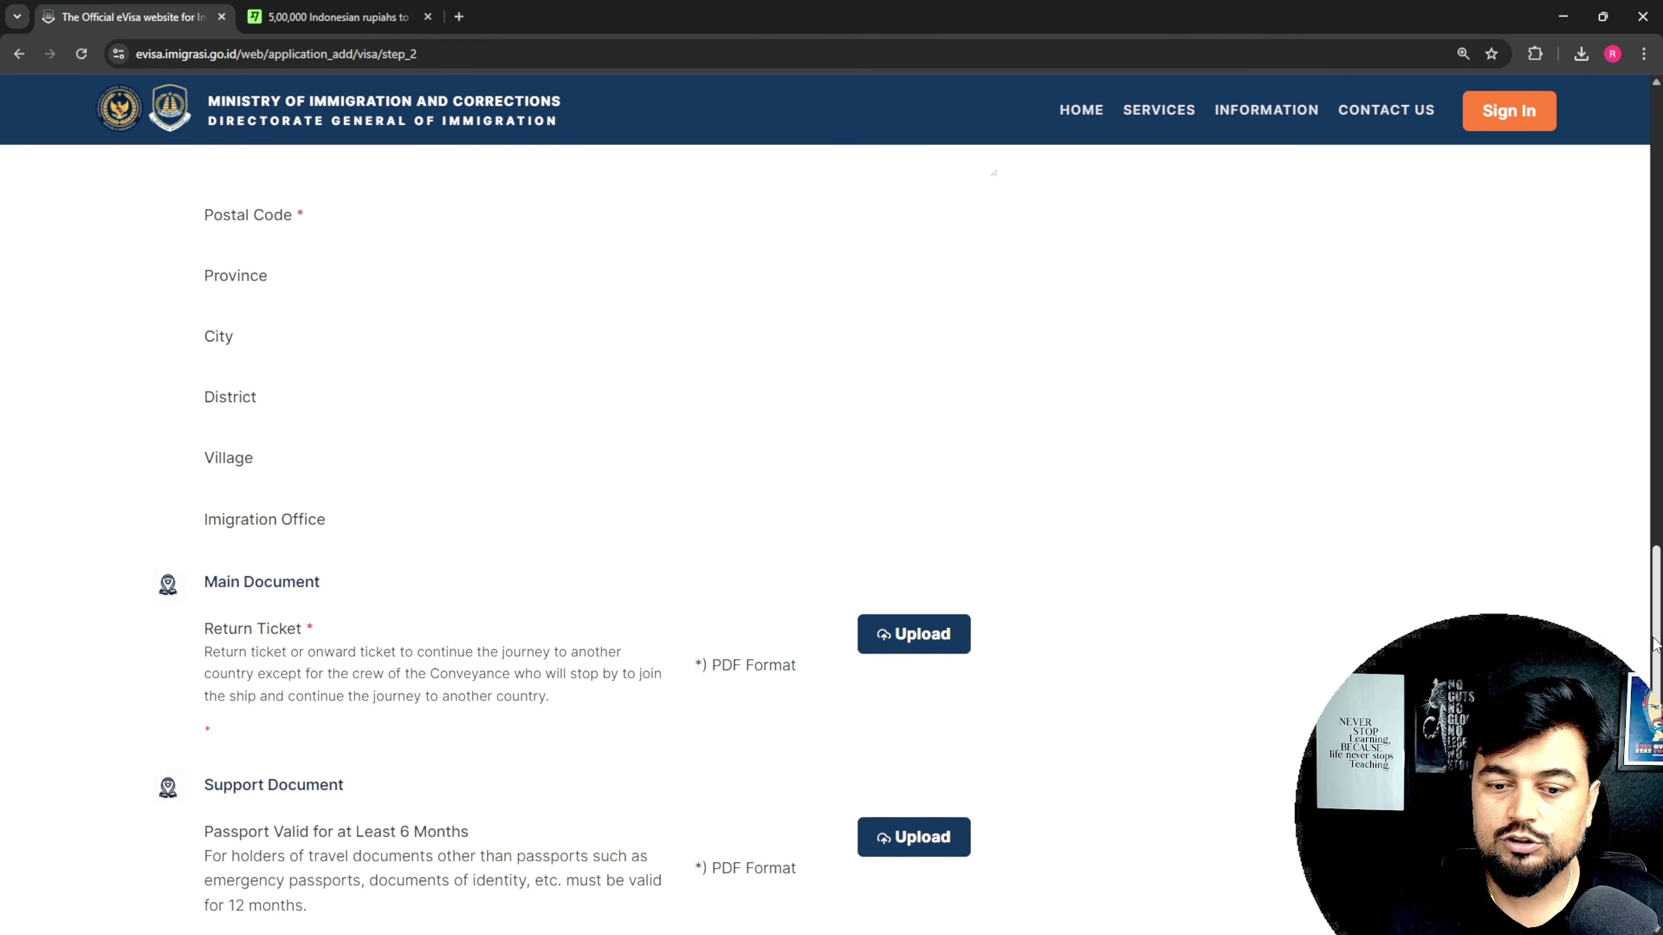
{"action": "scroll", "coordinate": [860, 275], "scroll_direction": "down", "scroll_amount": 2}
{"action": "scroll", "coordinate": [860, 275], "scroll_direction": "up", "scroll_amount": 20}
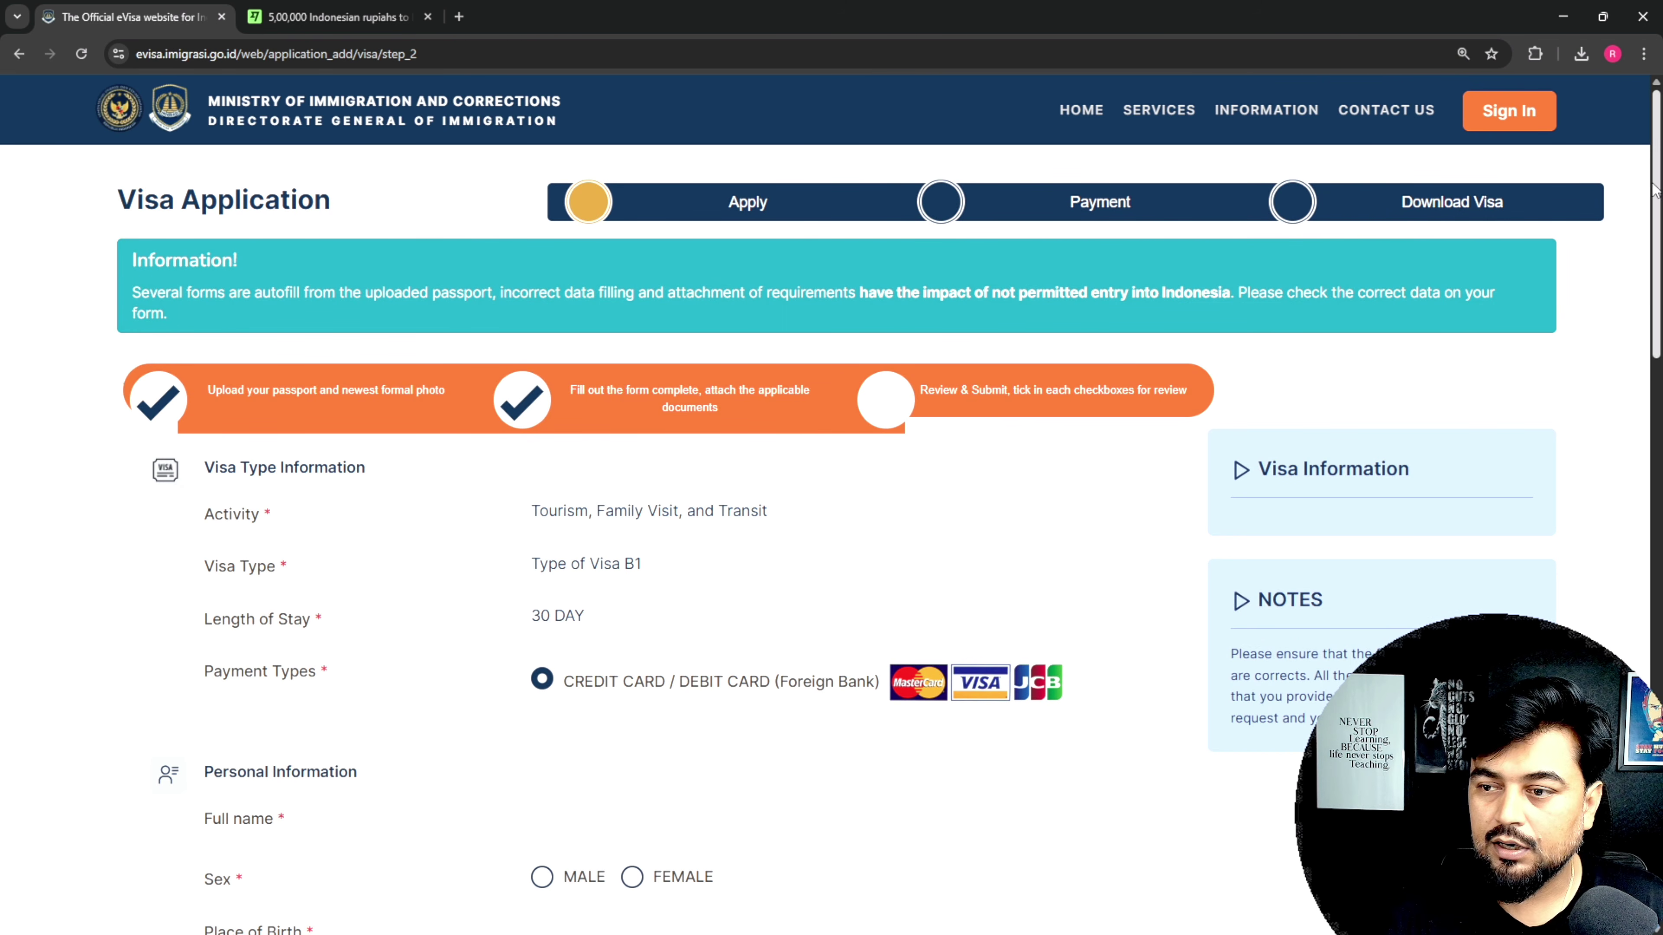
{"action": "scroll", "coordinate": [434, 211], "scroll_direction": "down", "scroll_amount": 3}
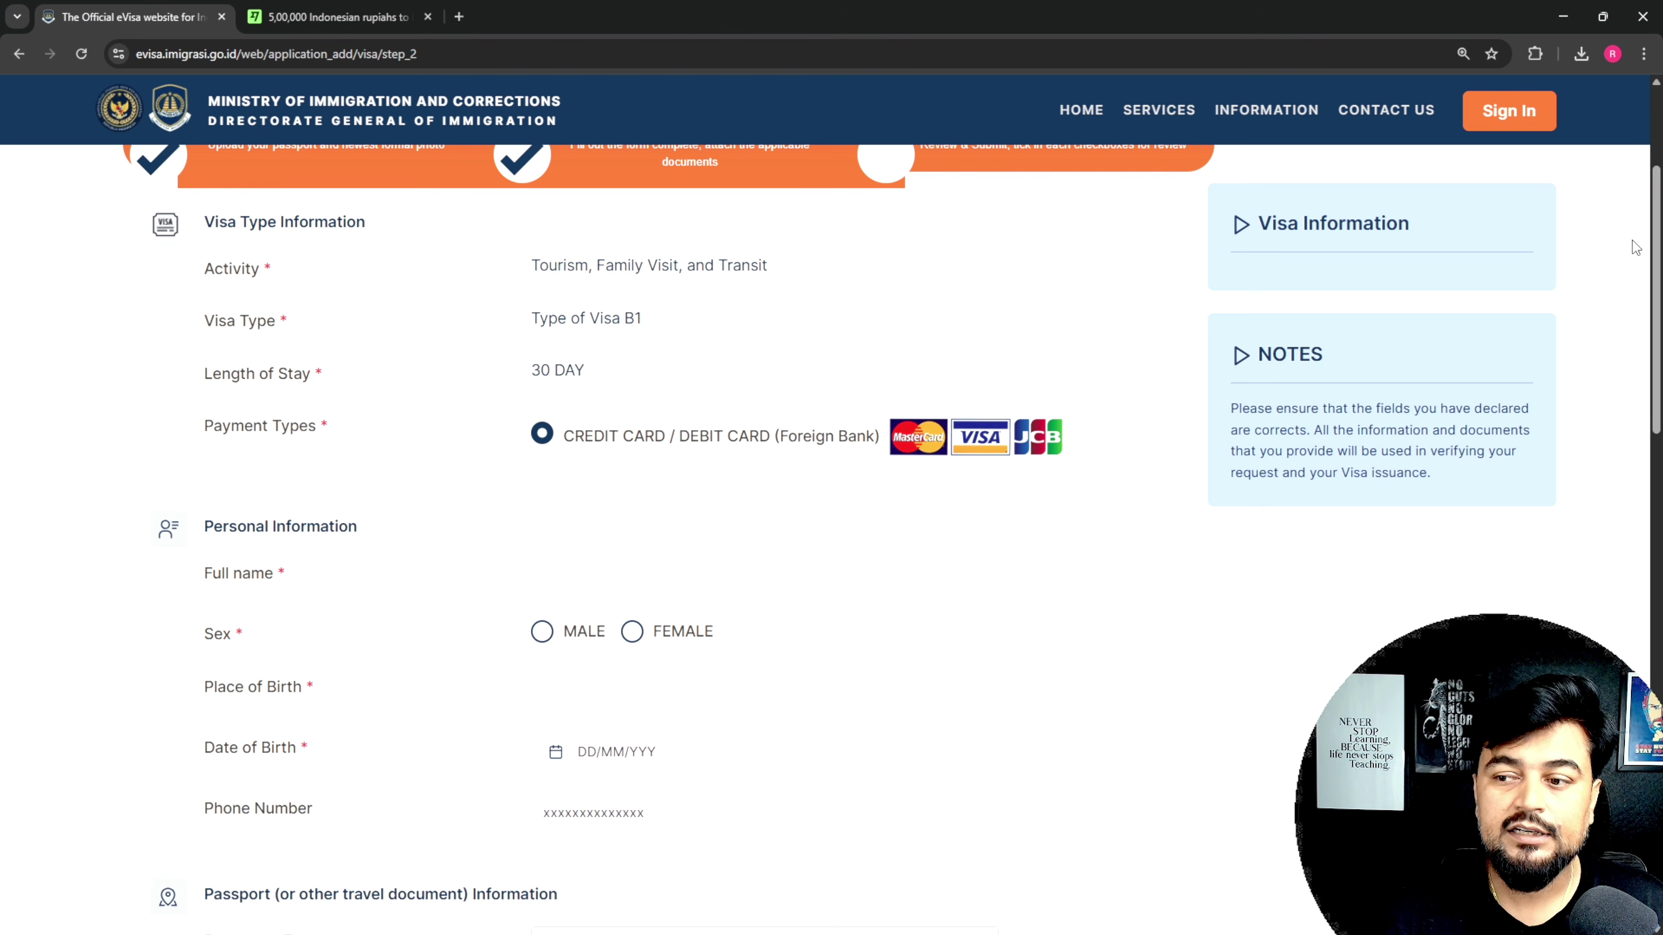
{"action": "left_click_drag", "start_coordinate": [1656, 246], "coordinate": [1655, 295]}
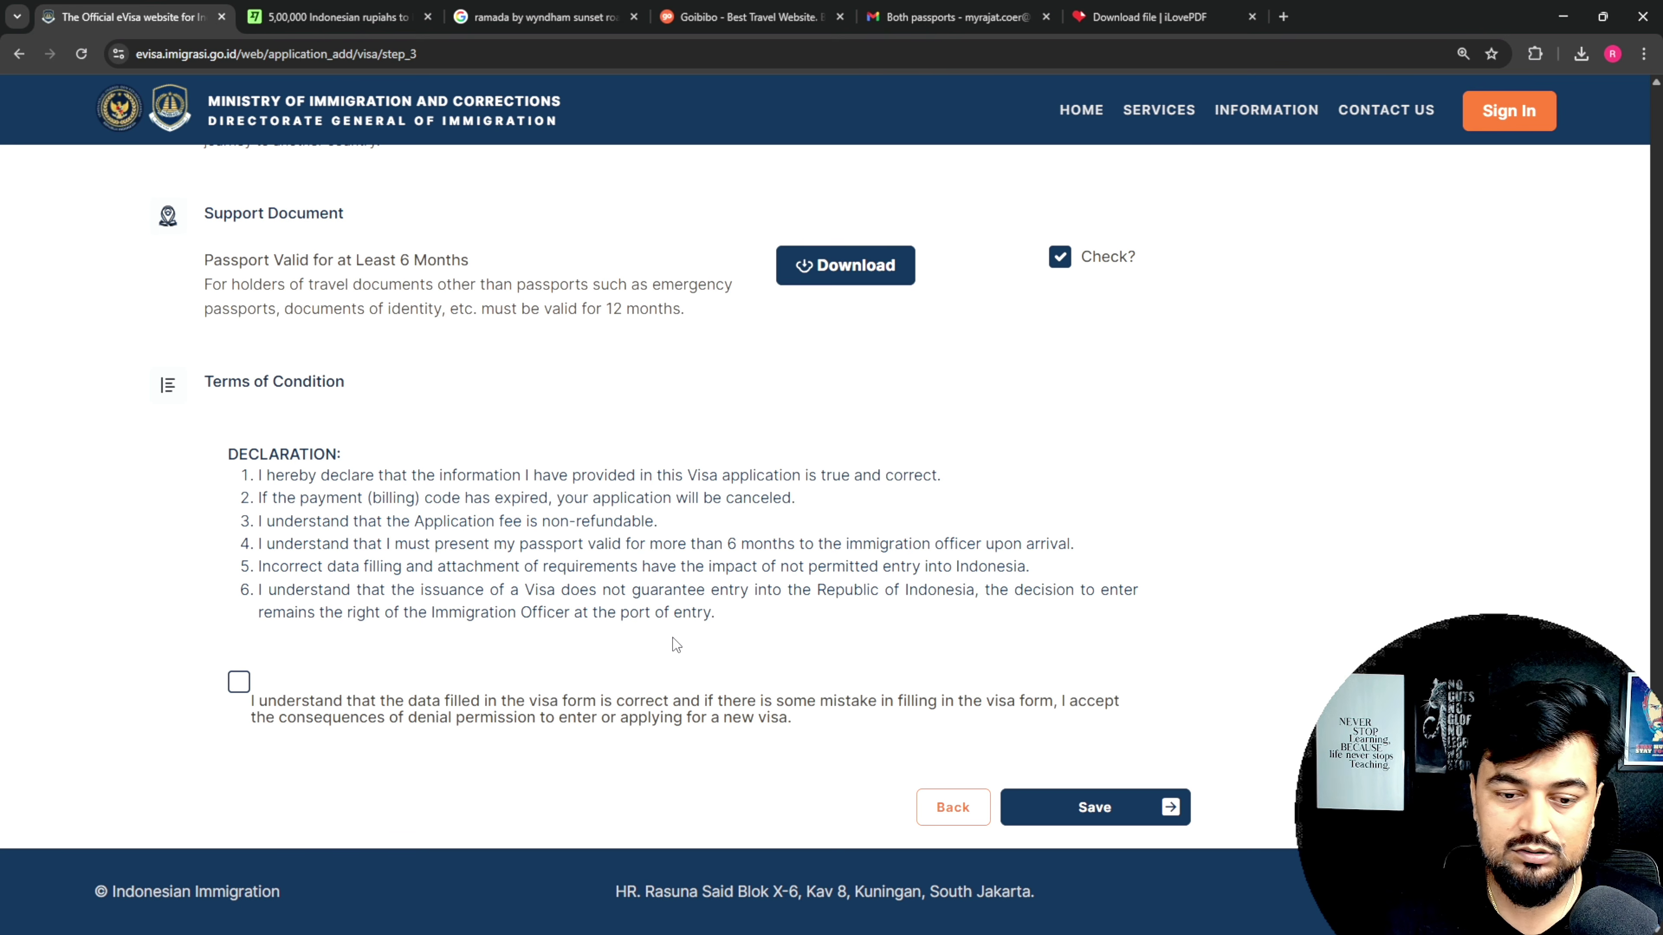
Step: Accept the declaration, save the application and confirm with Yes
{"action": "left_click", "coordinate": [243, 693]}
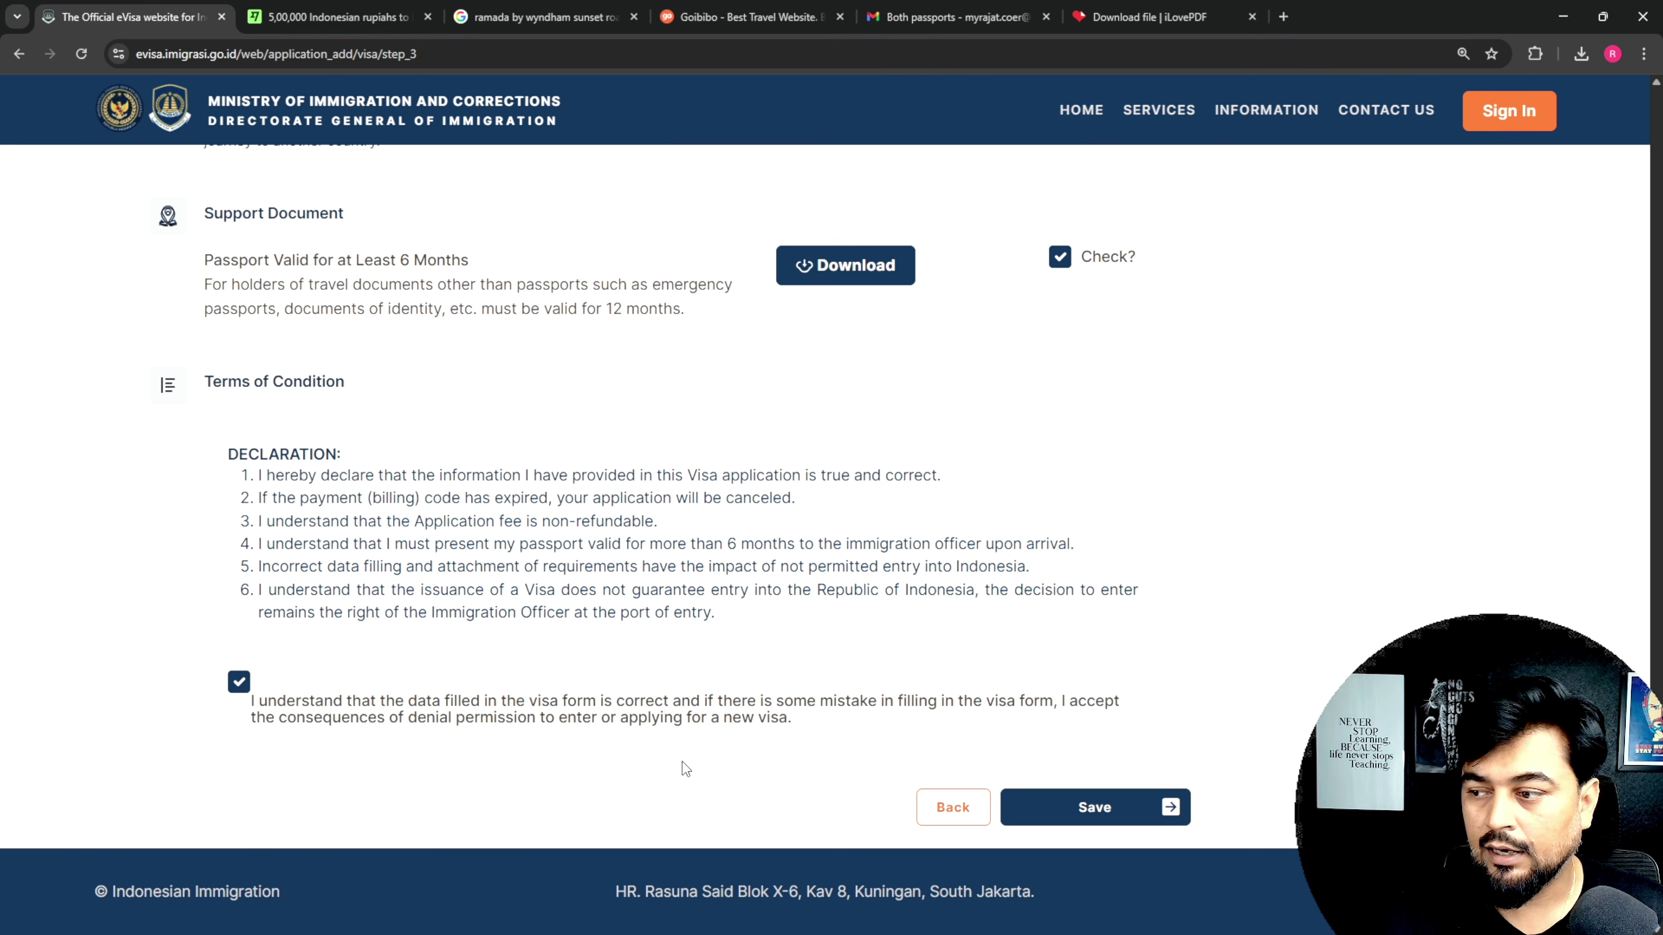
{"action": "left_click", "coordinate": [1117, 811]}
{"action": "left_click", "coordinate": [801, 593]}
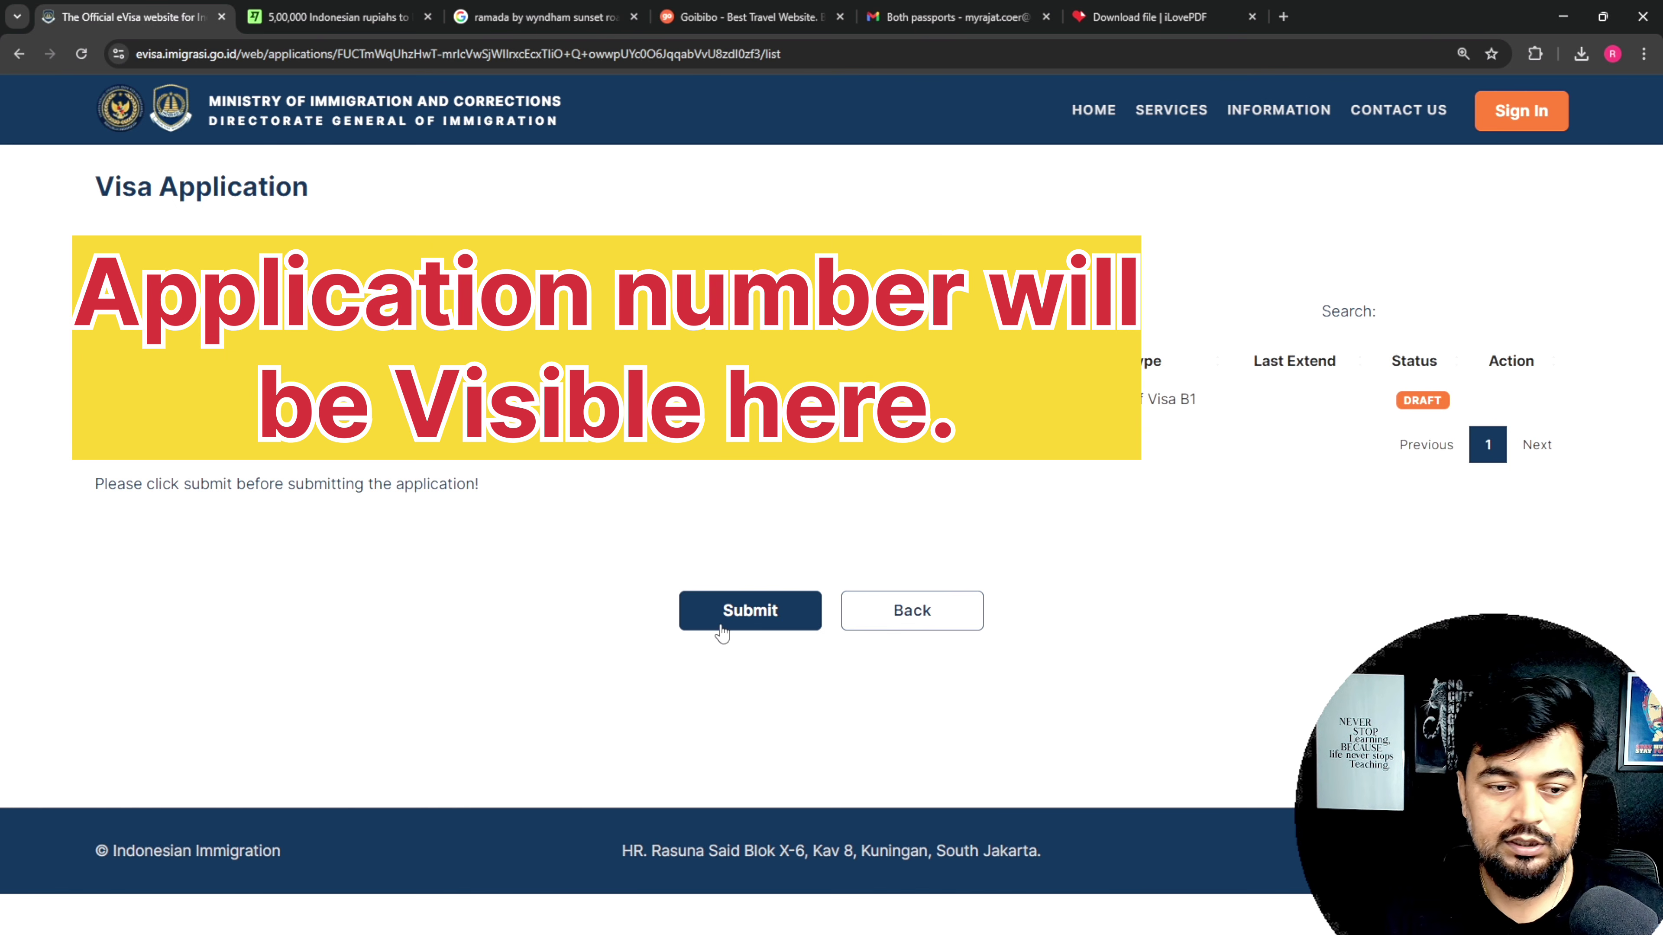
Step: Submit the drafted B1 application as a guest, dismiss the fraud warning, and open its Payment details
{"action": "left_click", "coordinate": [752, 616]}
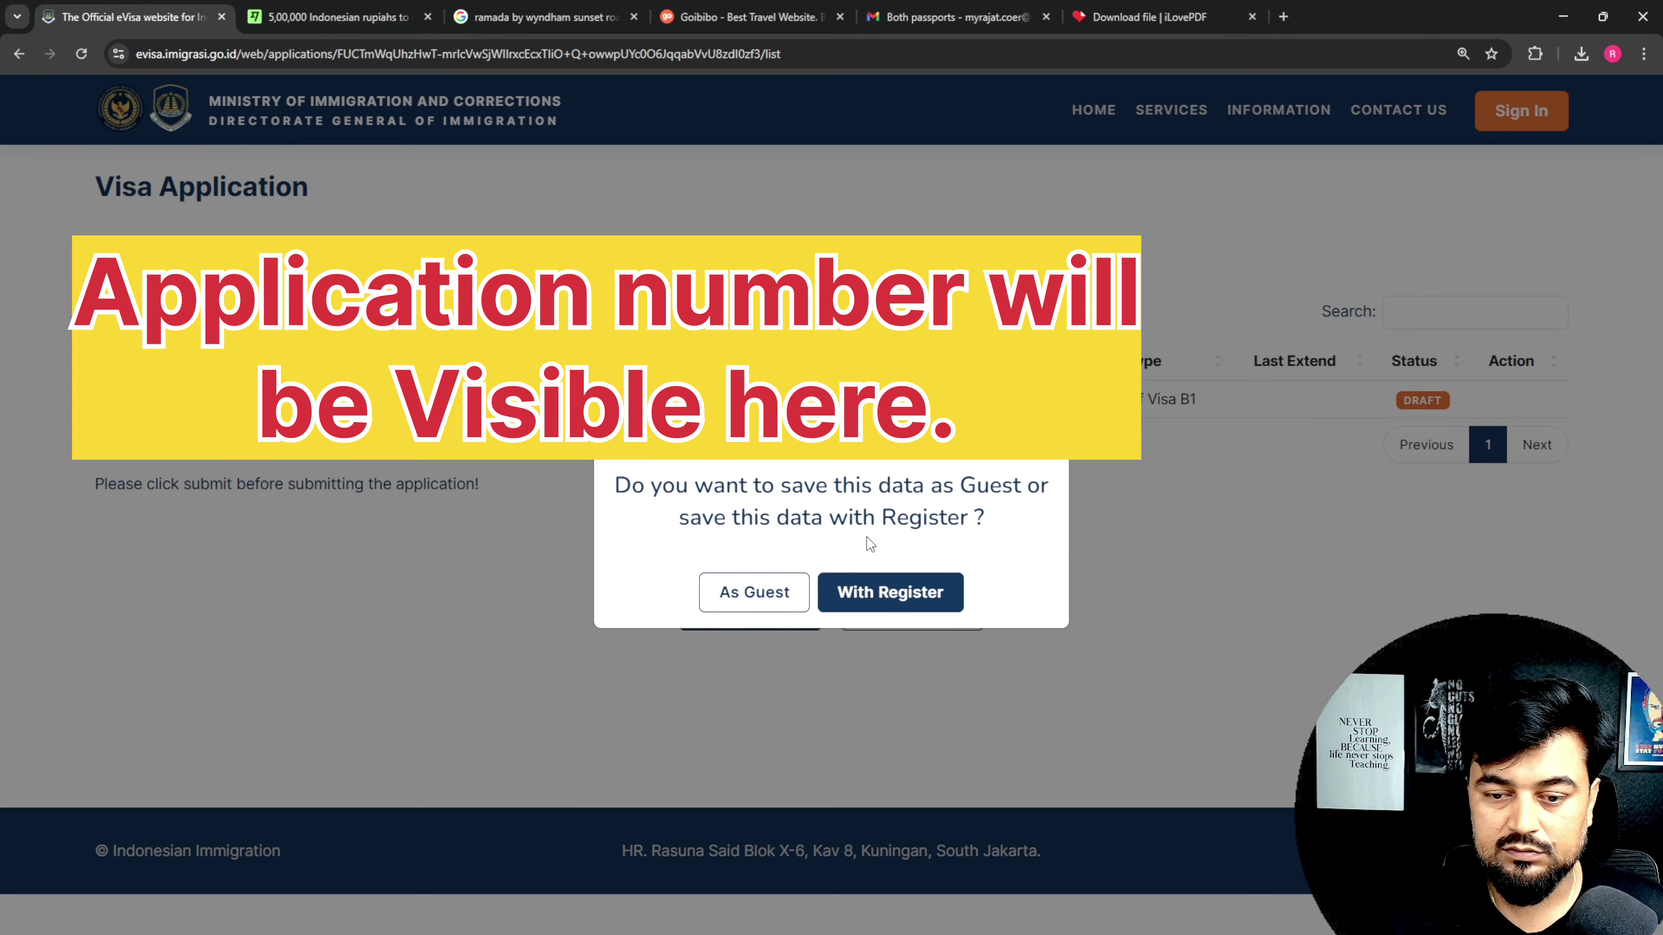
{"action": "left_click", "coordinate": [730, 604]}
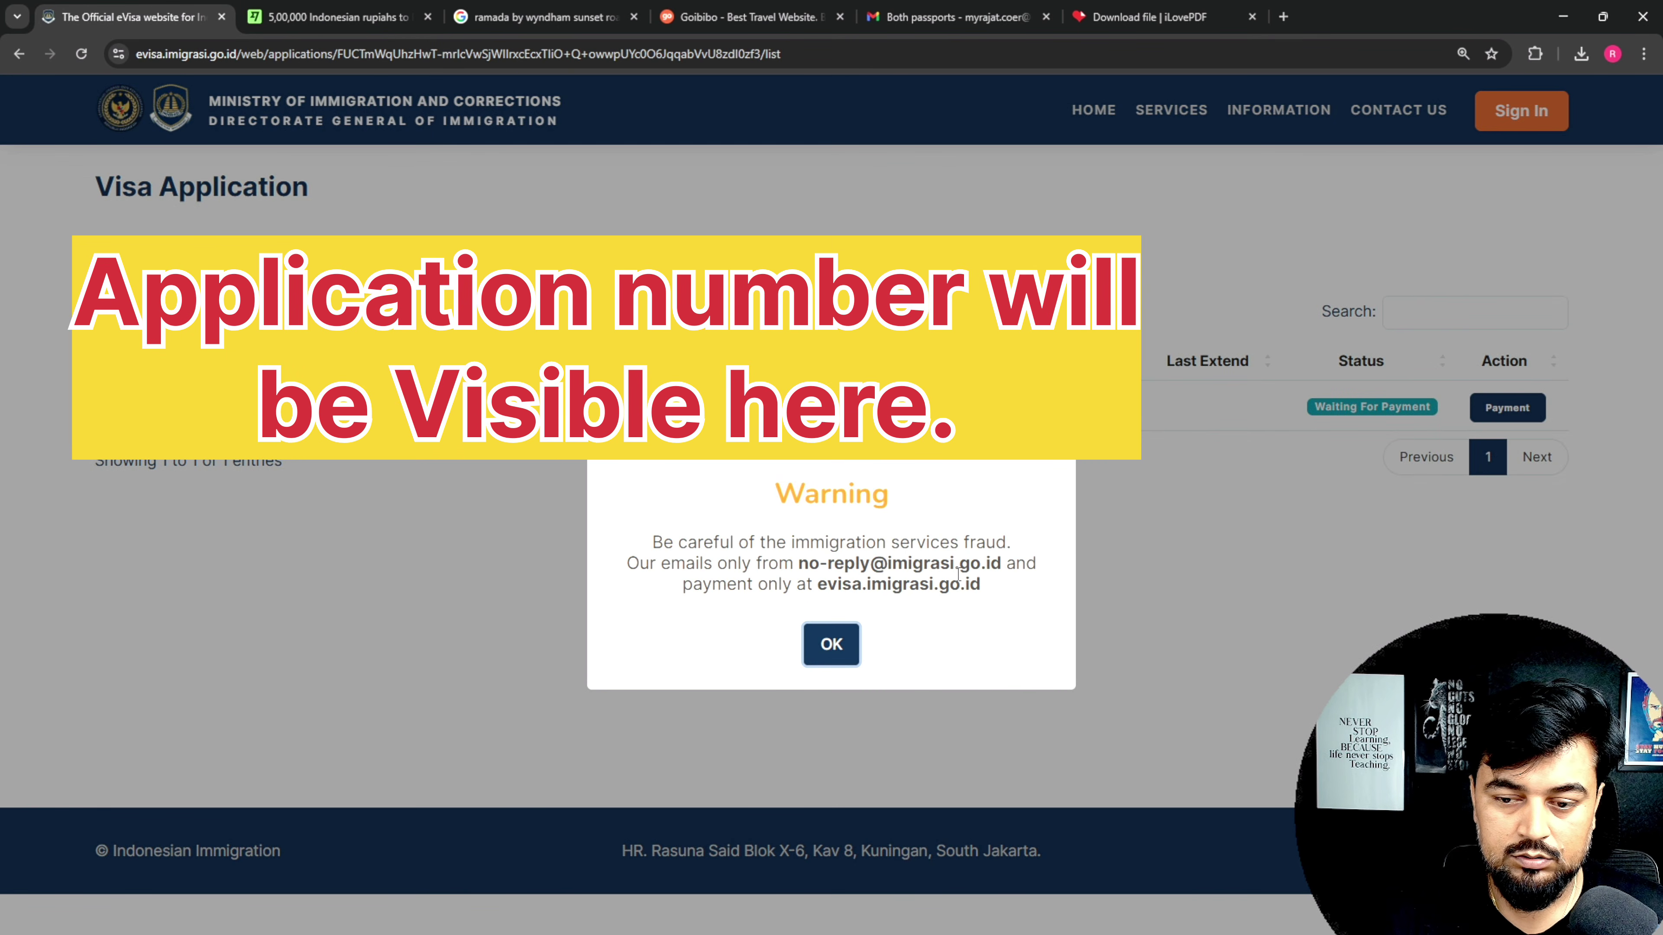
{"action": "left_click", "coordinate": [829, 646]}
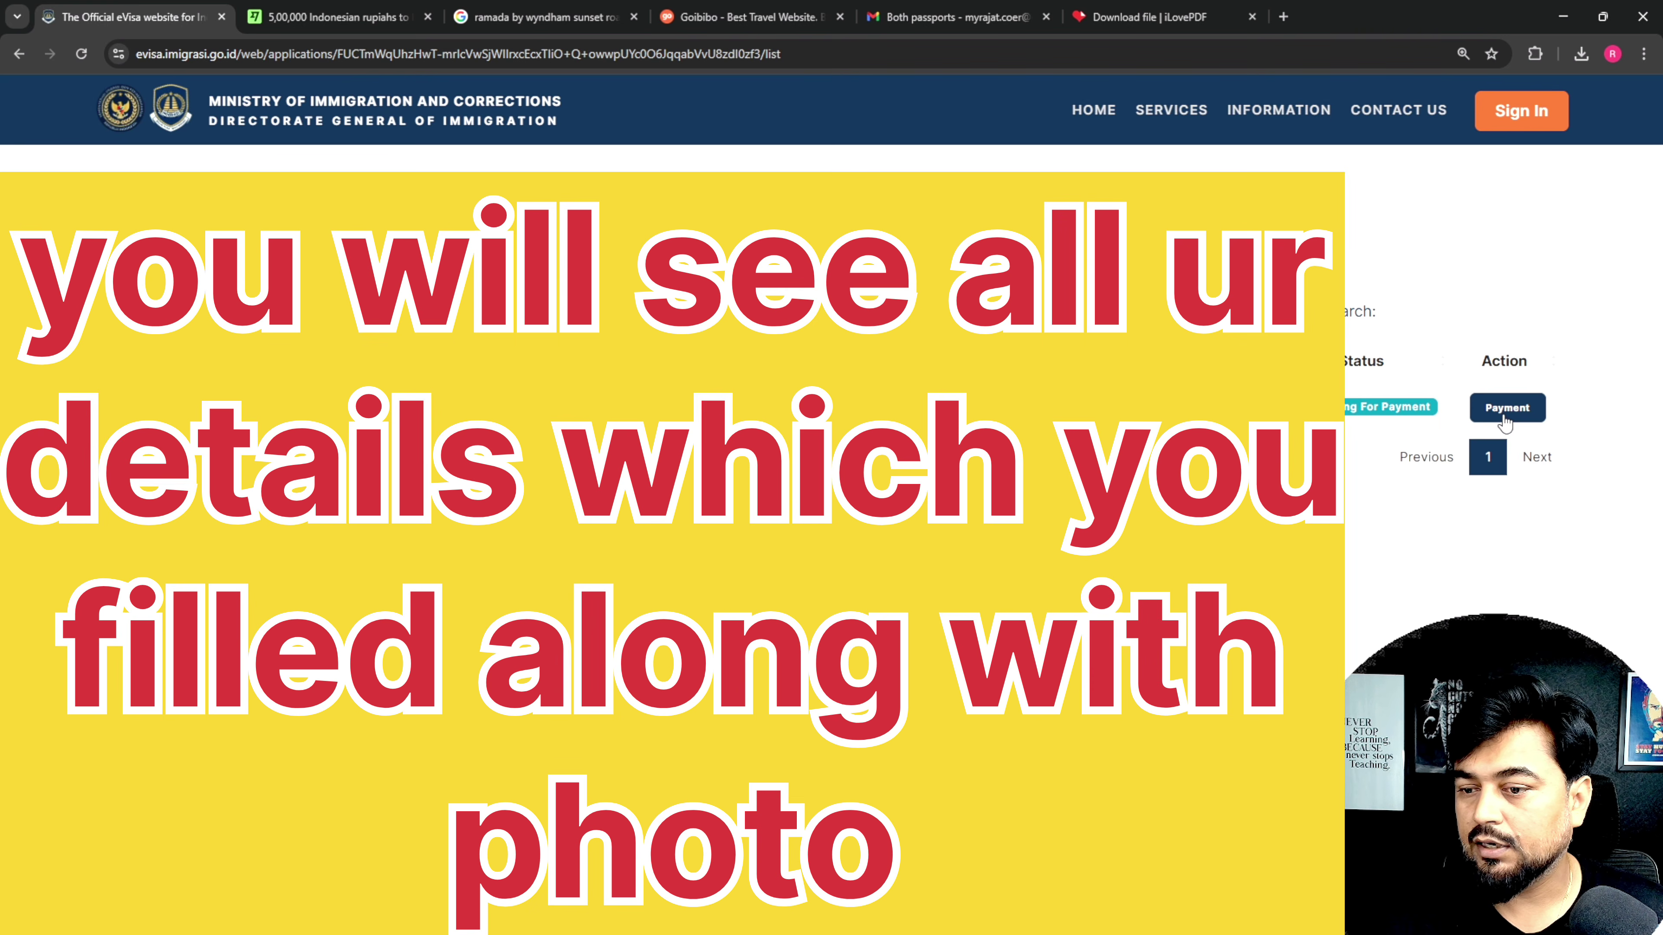
{"action": "left_click", "coordinate": [1505, 421]}
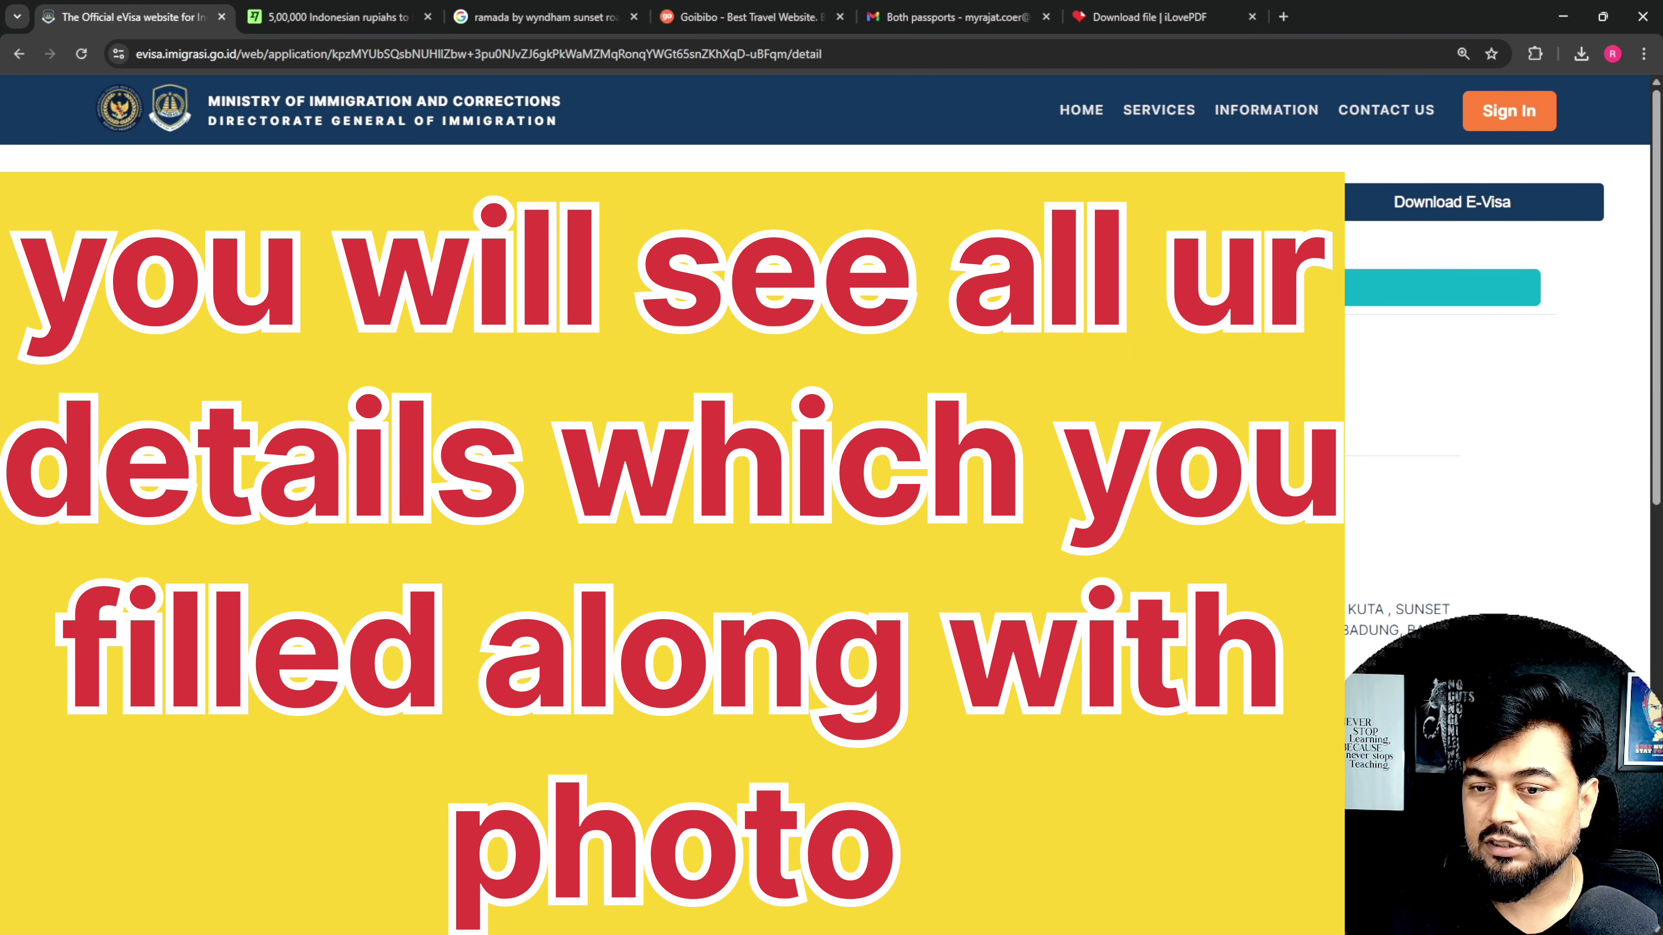
Step: Scroll down through the Finpay e-Visa IDN invoice to reach the payment section
{"action": "left_click_drag", "start_coordinate": [1651, 229], "coordinate": [1636, 652]}
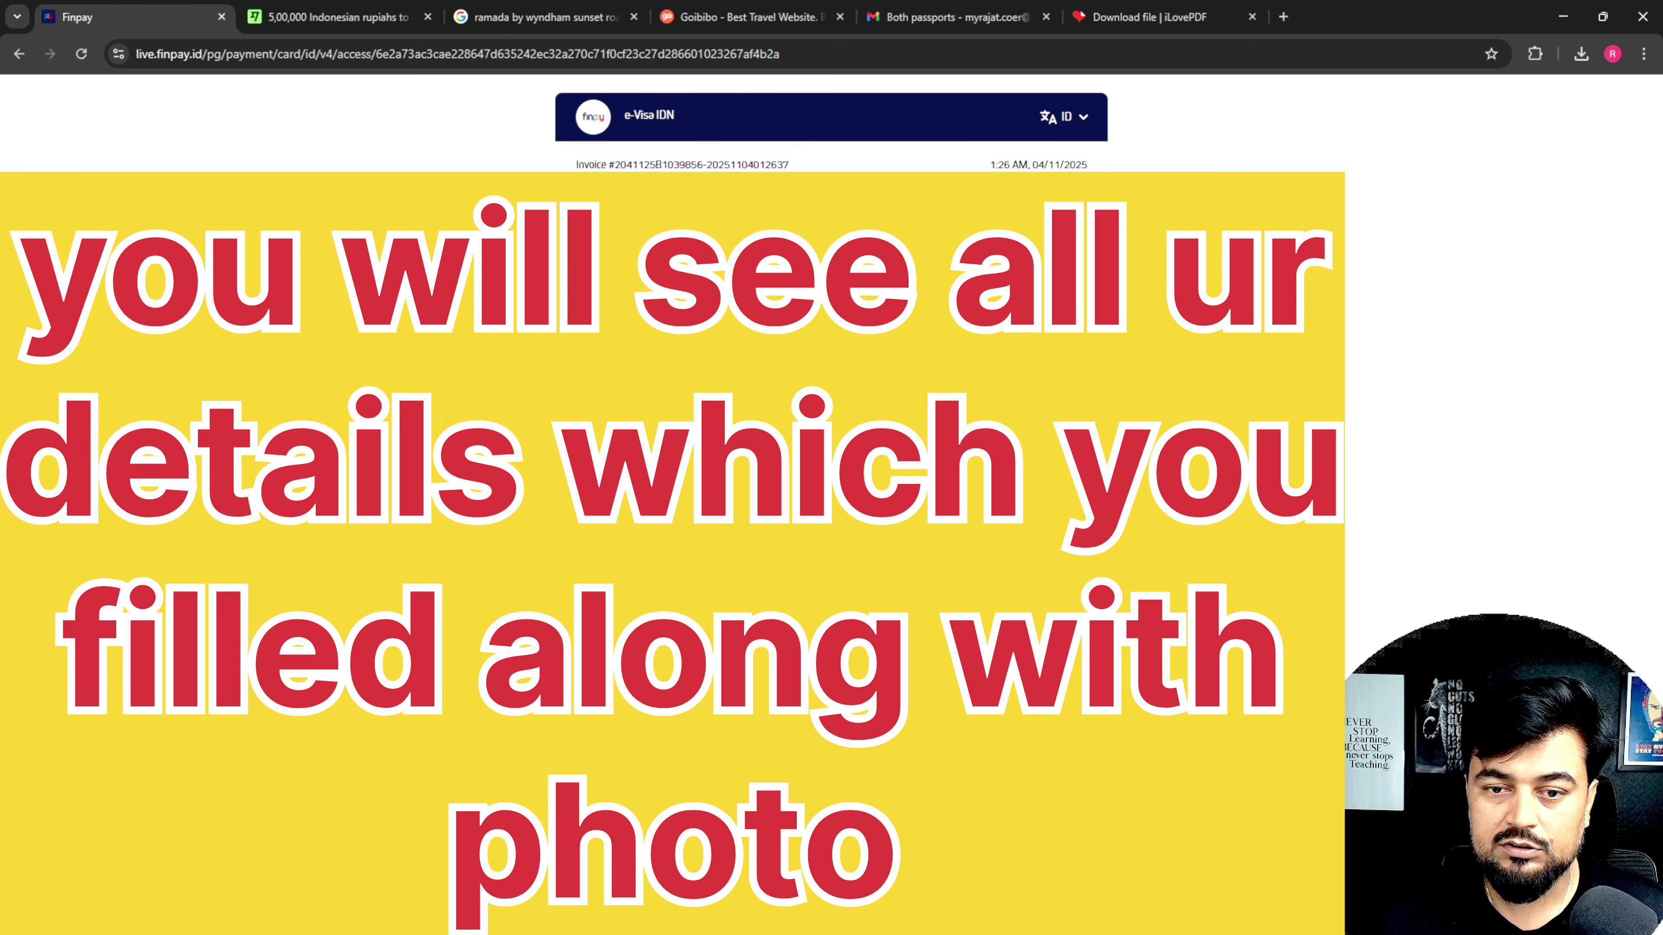
Step: Google 'Rp 519500 to inr' in another tab, getting 2,762.60 INR, then go back to Finpay
{"action": "left_click", "coordinate": [1140, 17]}
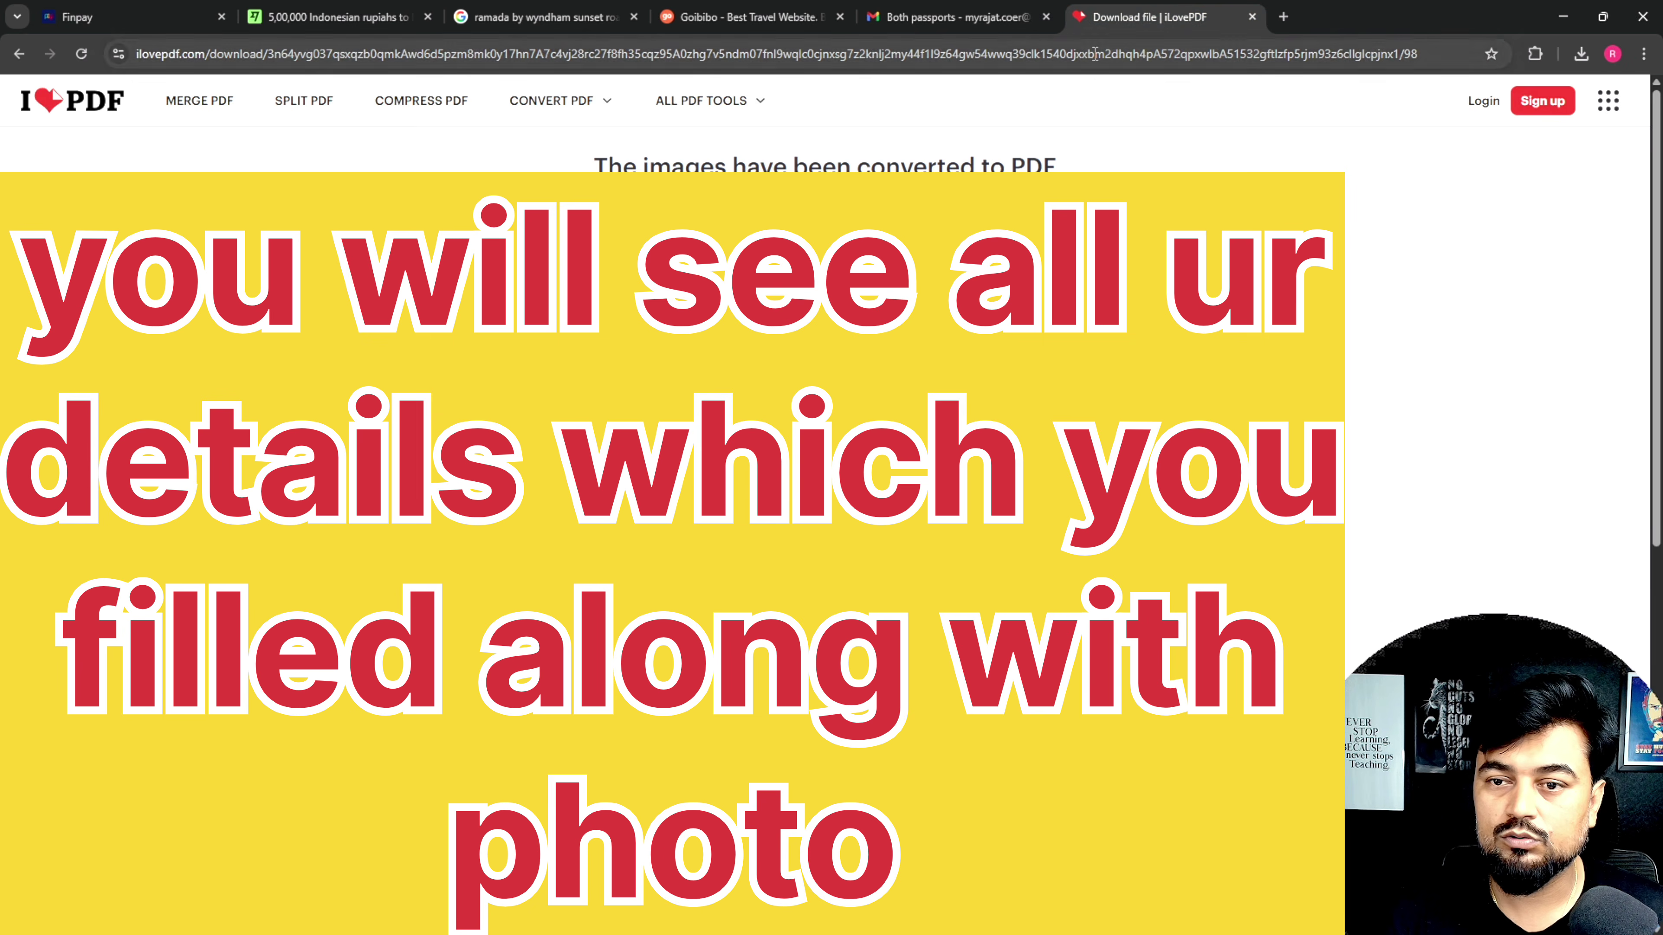
{"action": "left_click", "coordinate": [1093, 53]}
{"action": "type", "text": "Rp 519.500"}
{"action": "type", "text": "to in"}
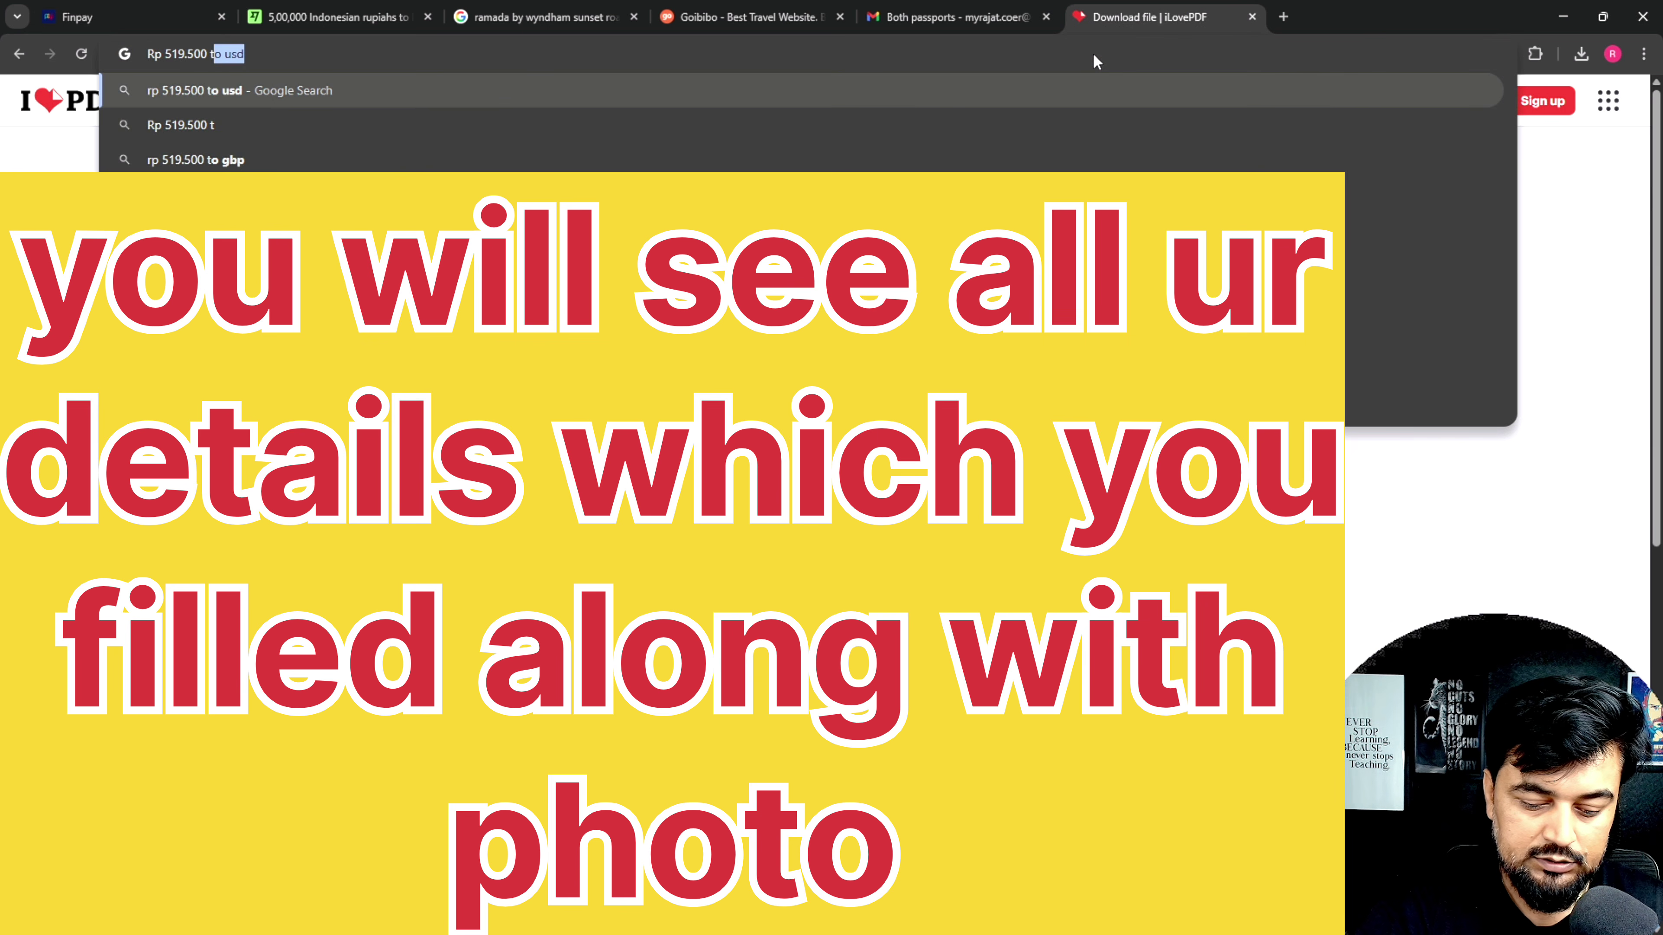
{"action": "type", "text": "r"}
{"action": "key", "text": "Return"}
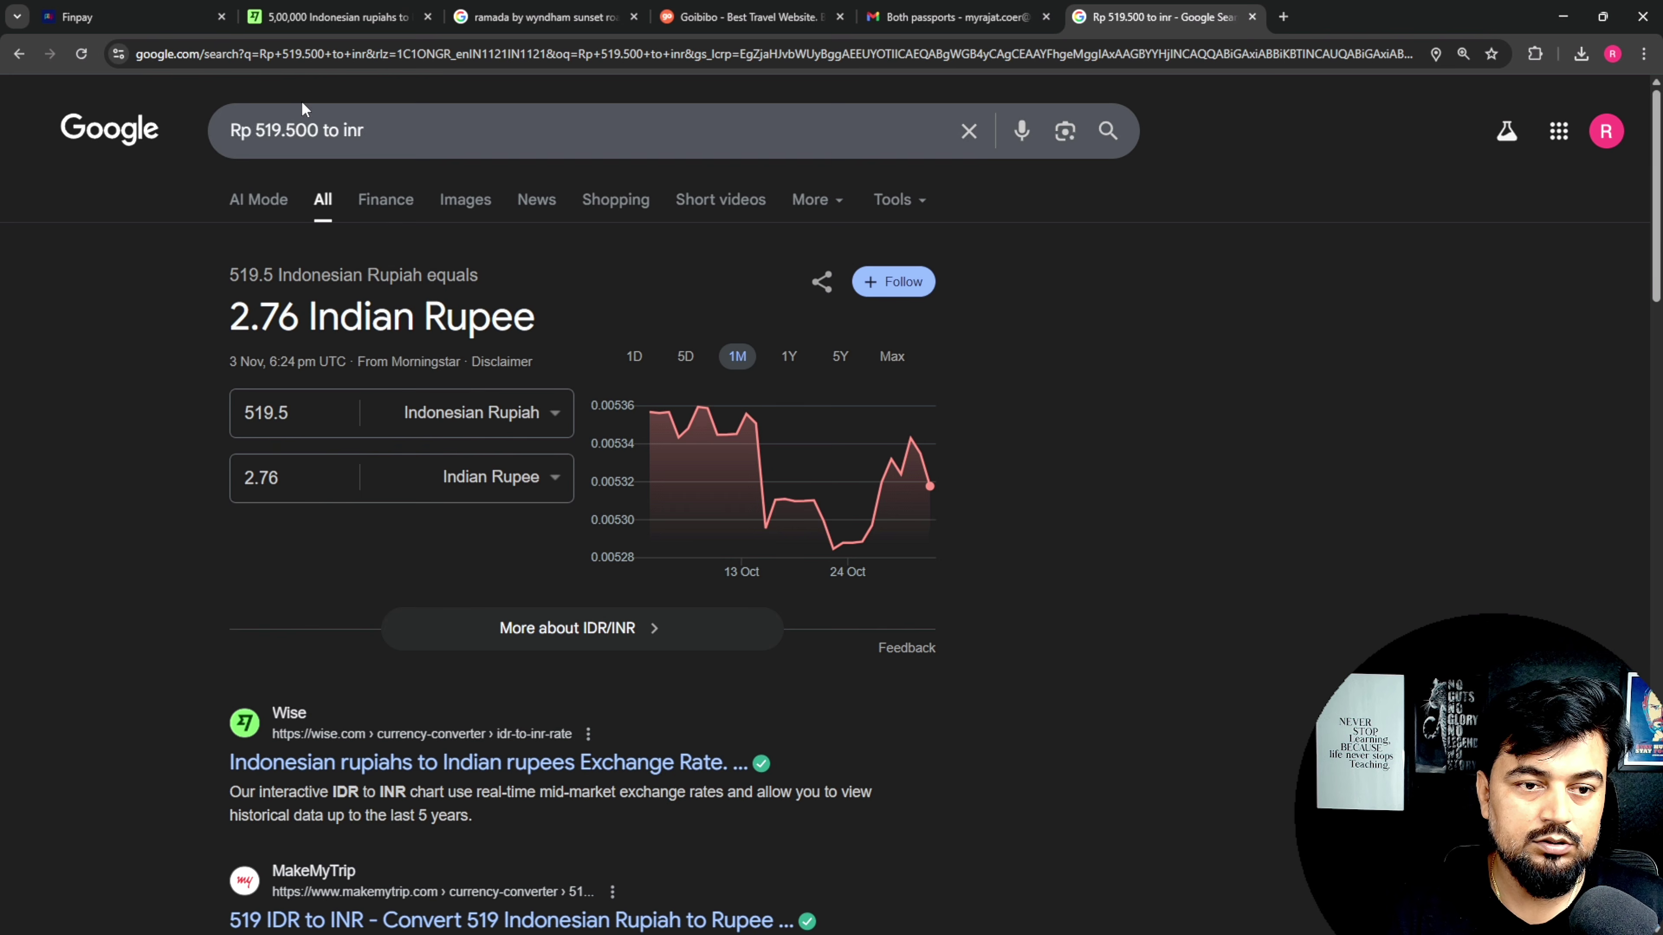
{"action": "left_click", "coordinate": [290, 129]}
{"action": "key", "text": "BackSpace"}
{"action": "key", "text": "Return"}
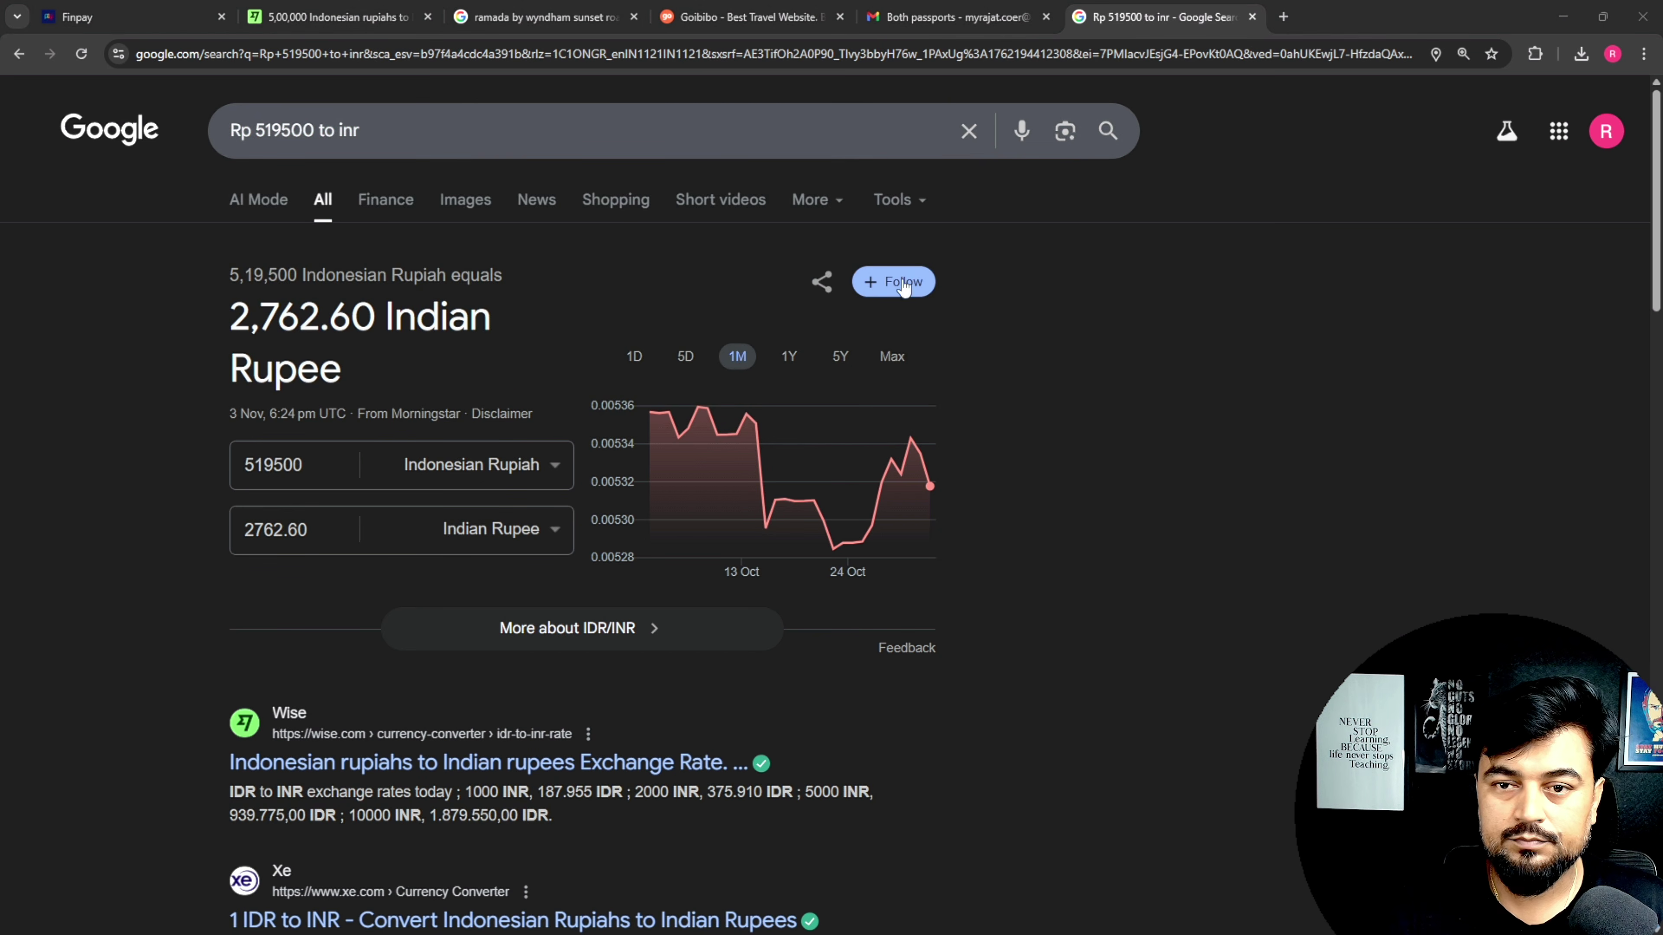
{"action": "key", "text": "ctrl+1"}
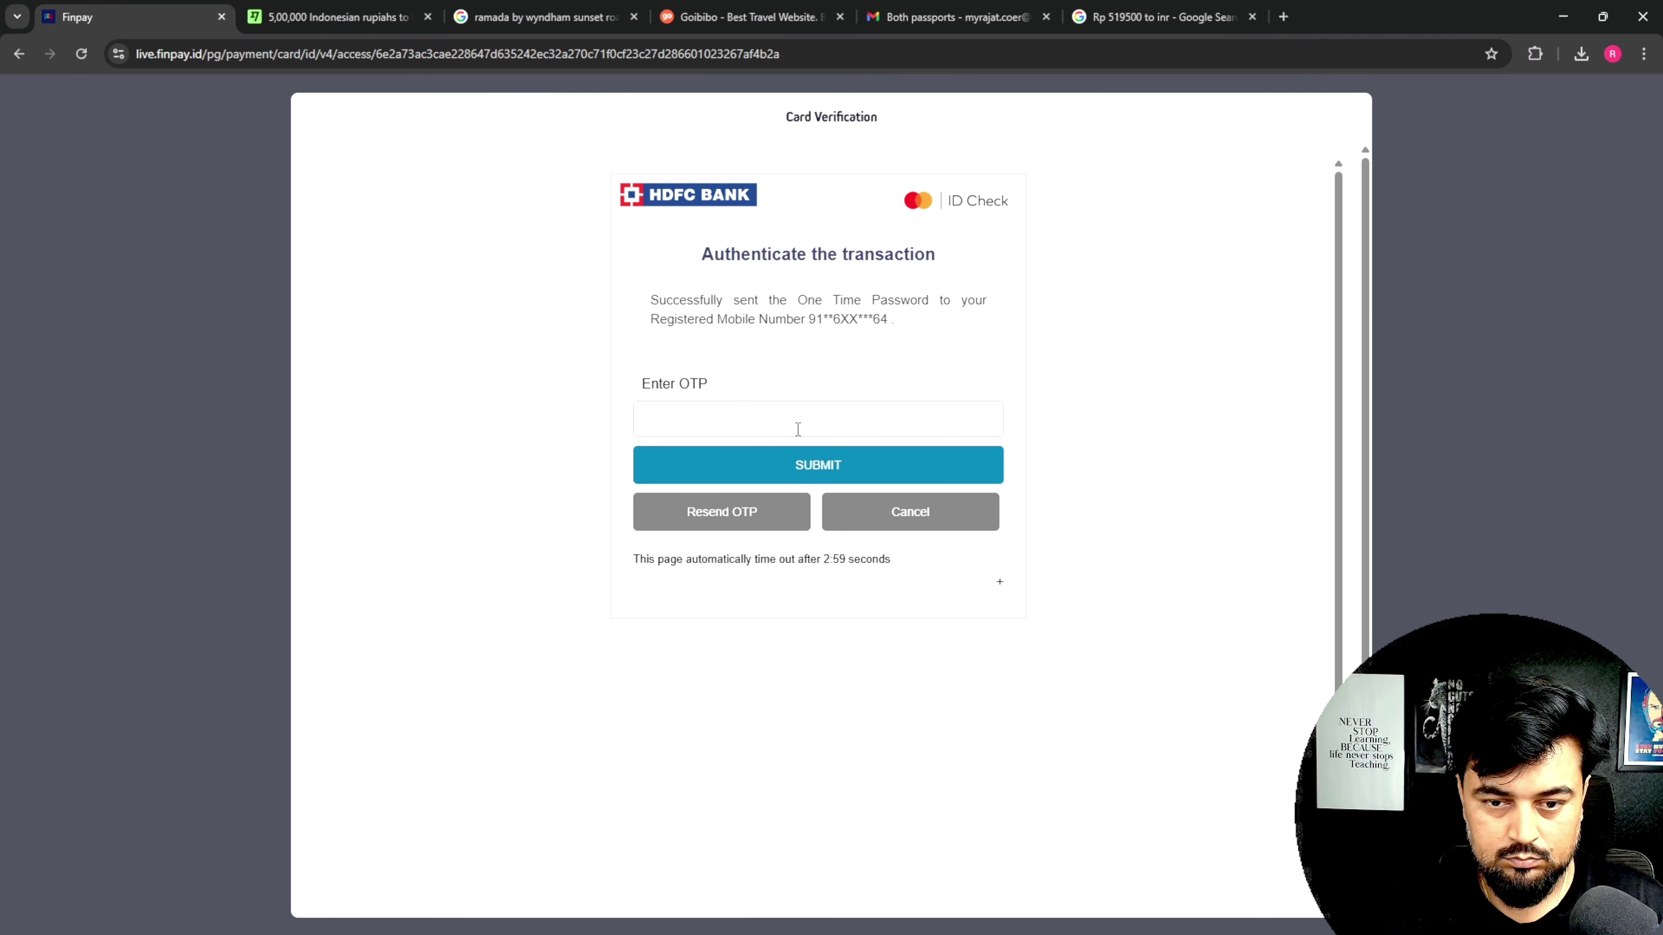
Step: Enter the six-digit one-time password received by SMS and submit it for HDFC card verification
{"action": "left_click", "coordinate": [761, 429]}
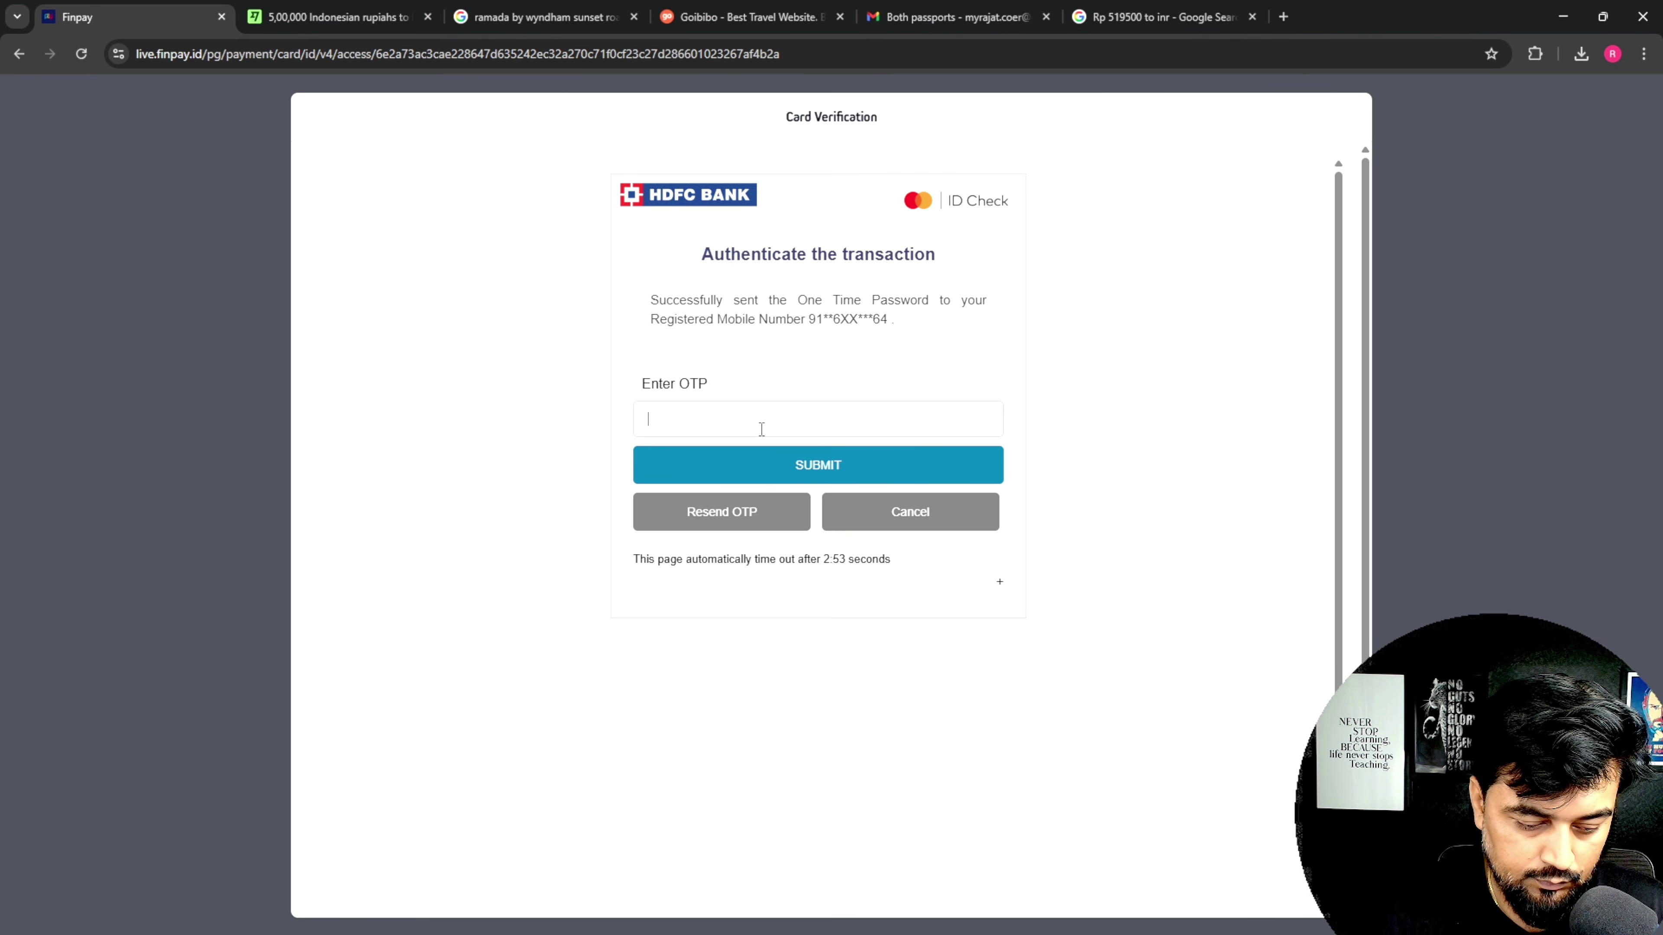
{"action": "type", "text": "123456"}
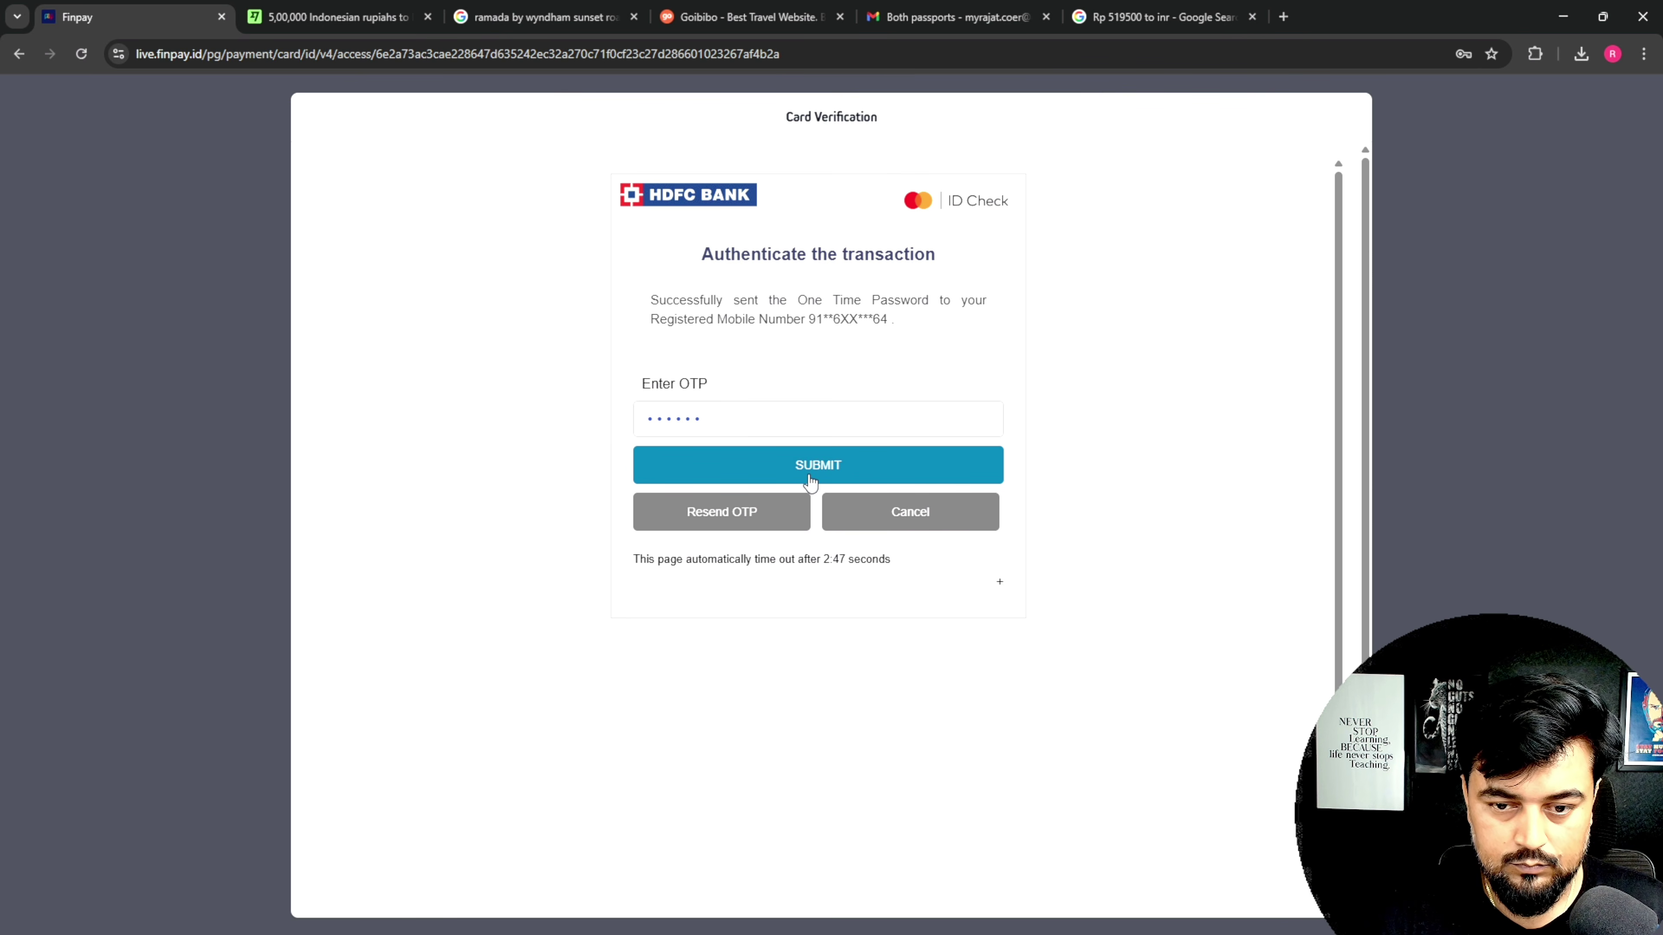
{"action": "left_click", "coordinate": [896, 467]}
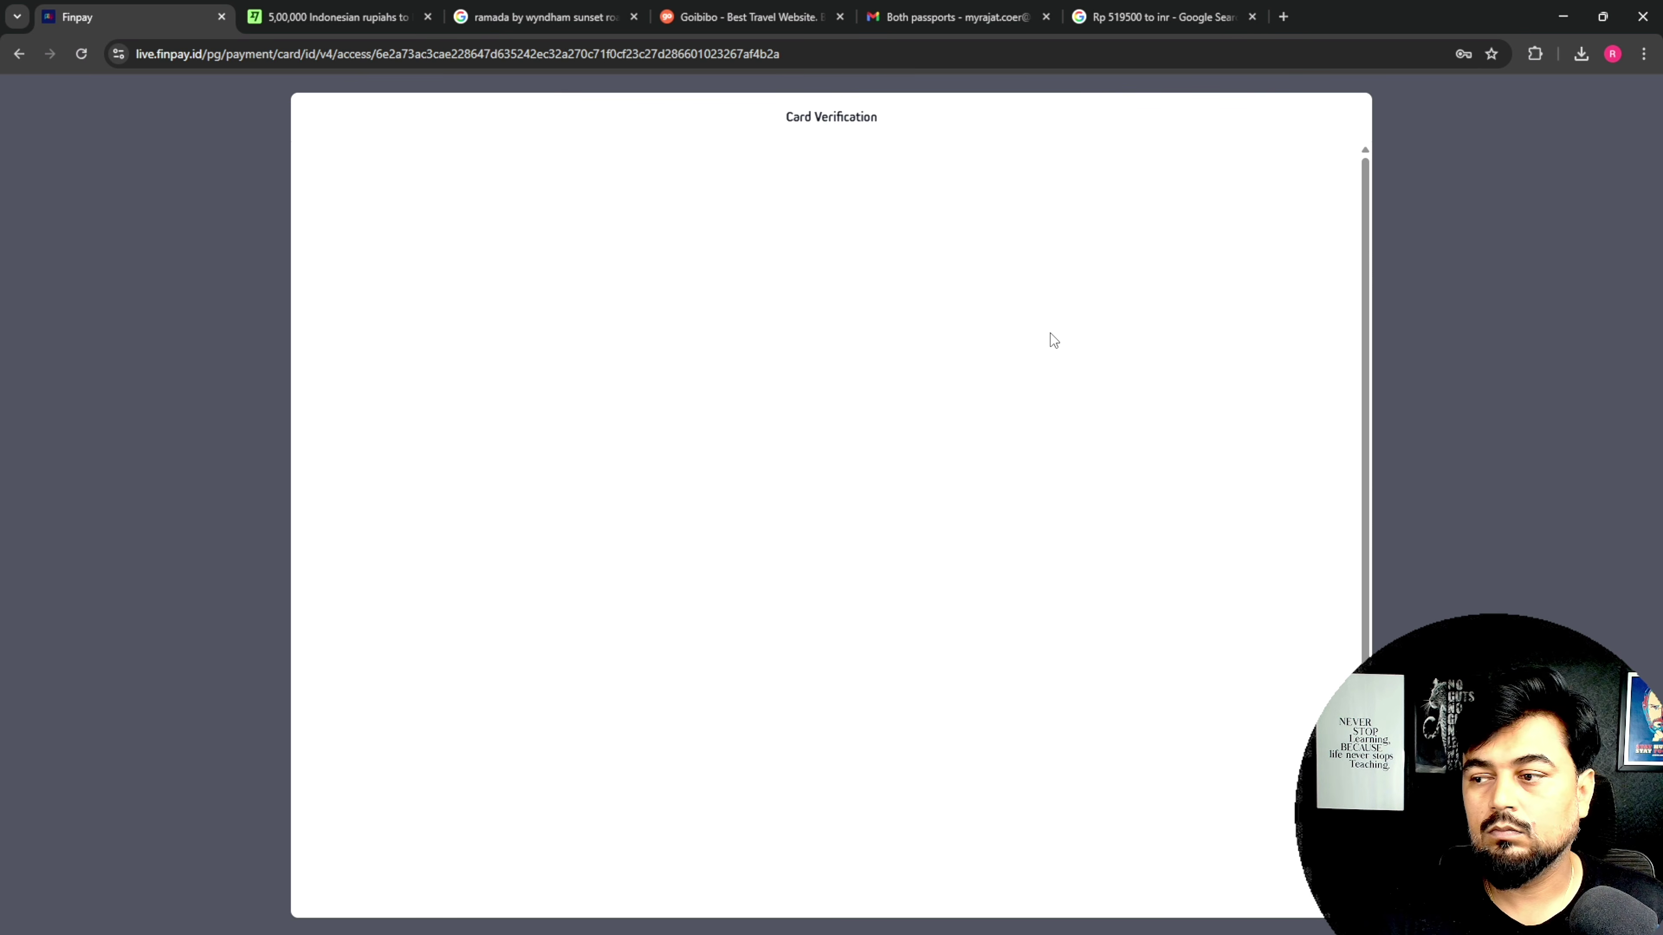